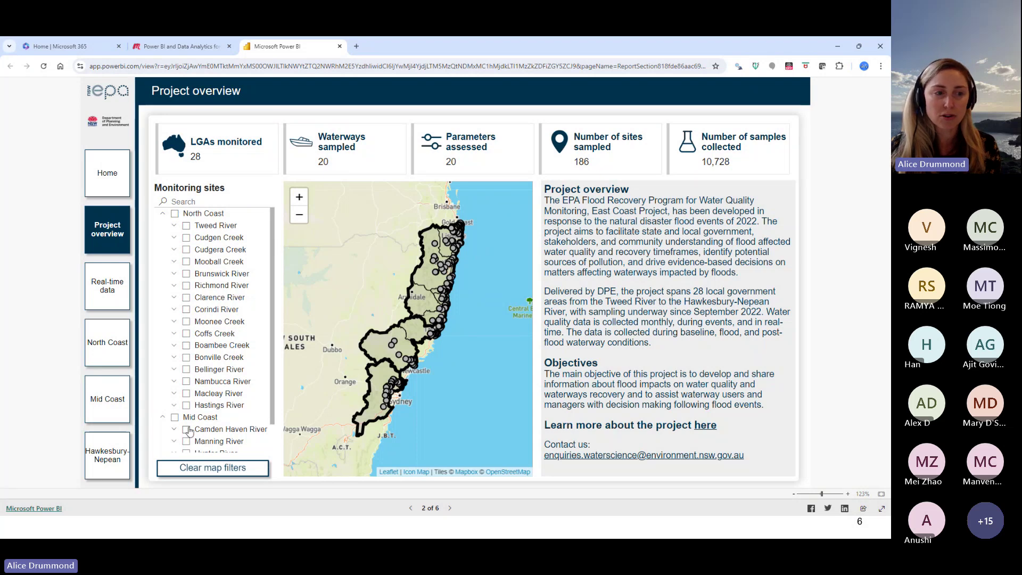
Filter the project overview map from all North Coast monitoring sites down to Tweed River and inspect a site on it
scroll(189, 434, down, 1)
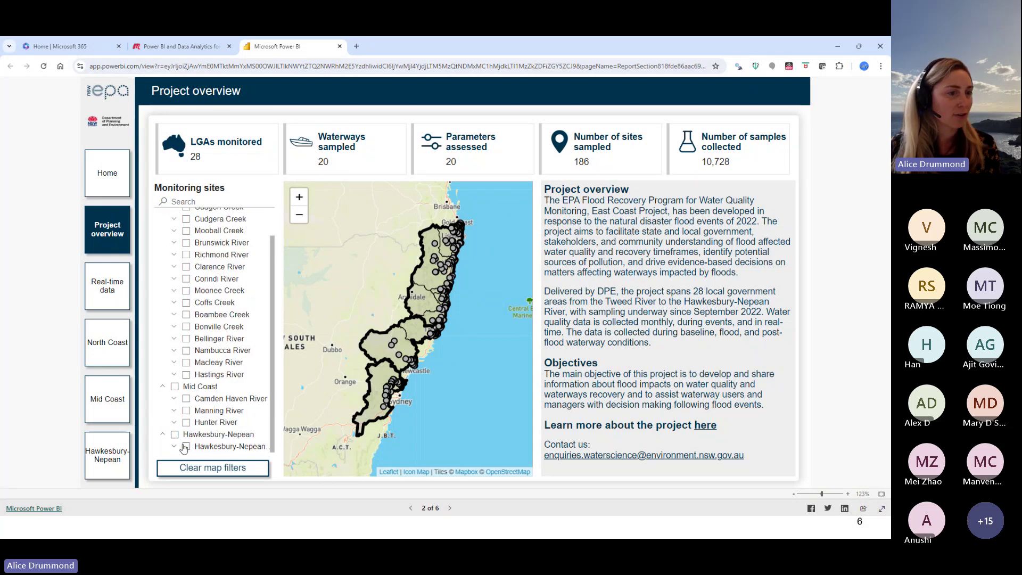
scroll(223, 277, up, 1)
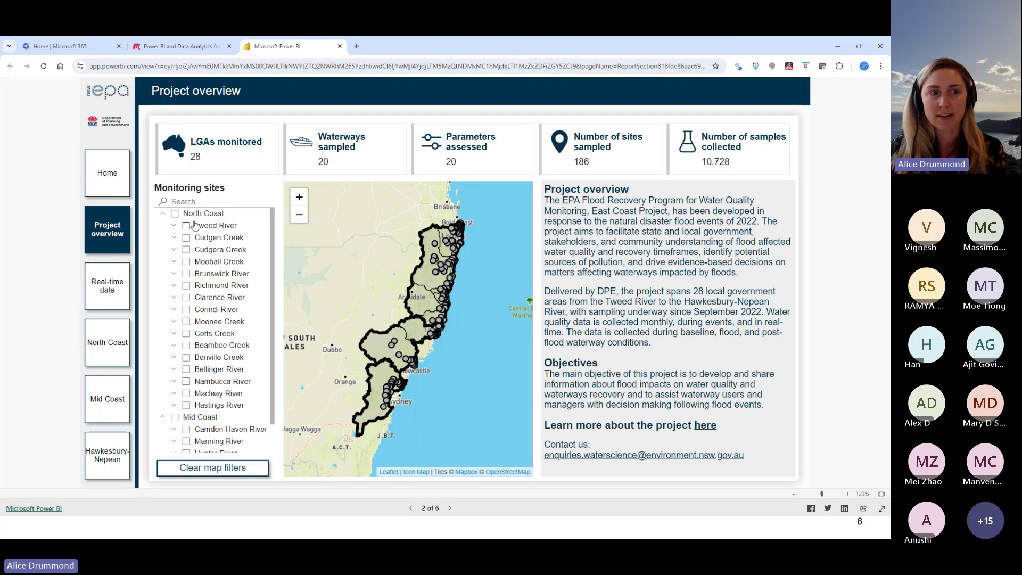
click(195, 214)
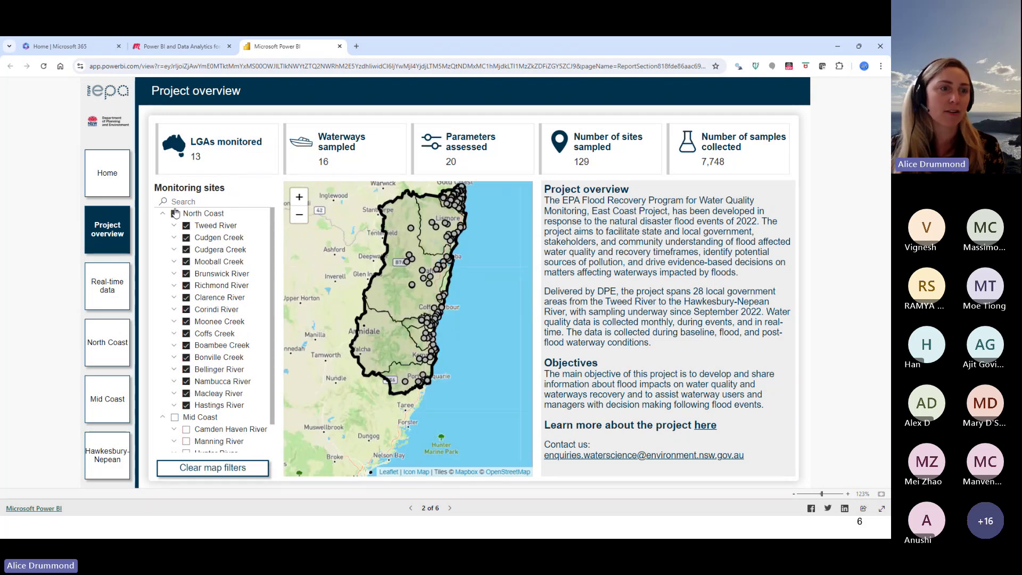
click(186, 225)
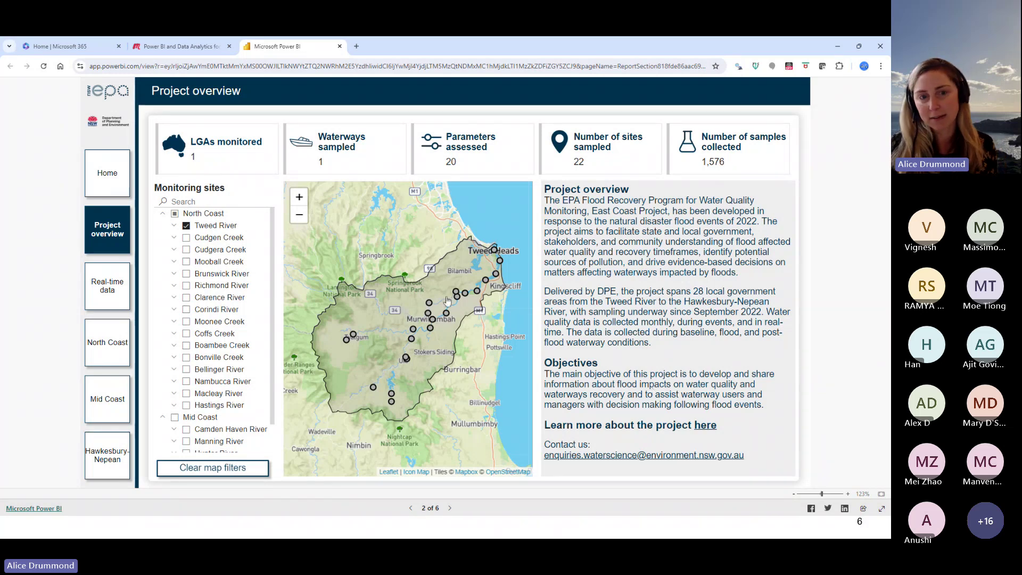
mouse_move(462, 295)
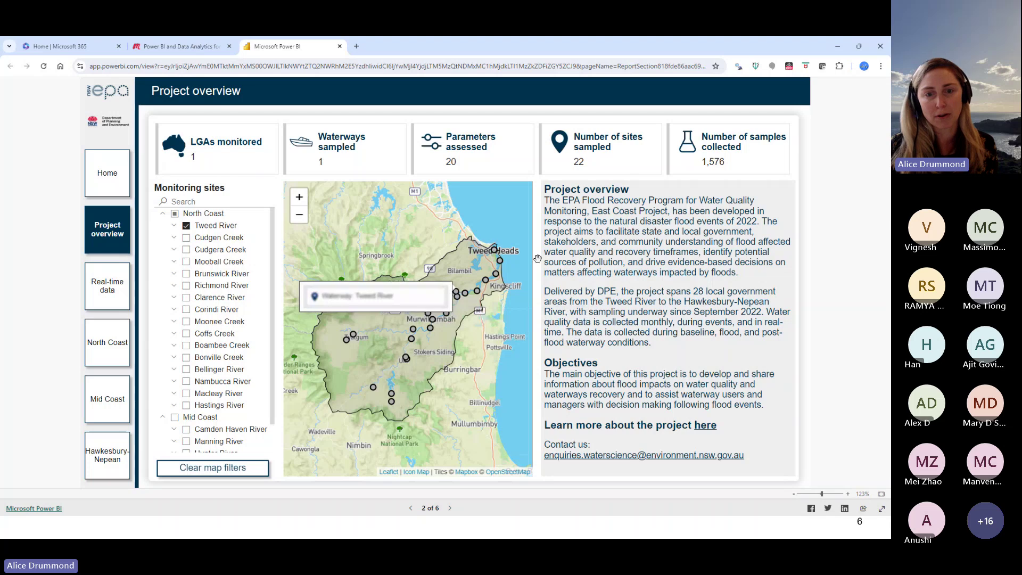
On the Real-time data page, select the Darling River - Menindee logger on the map and open its logger data
click(113, 298)
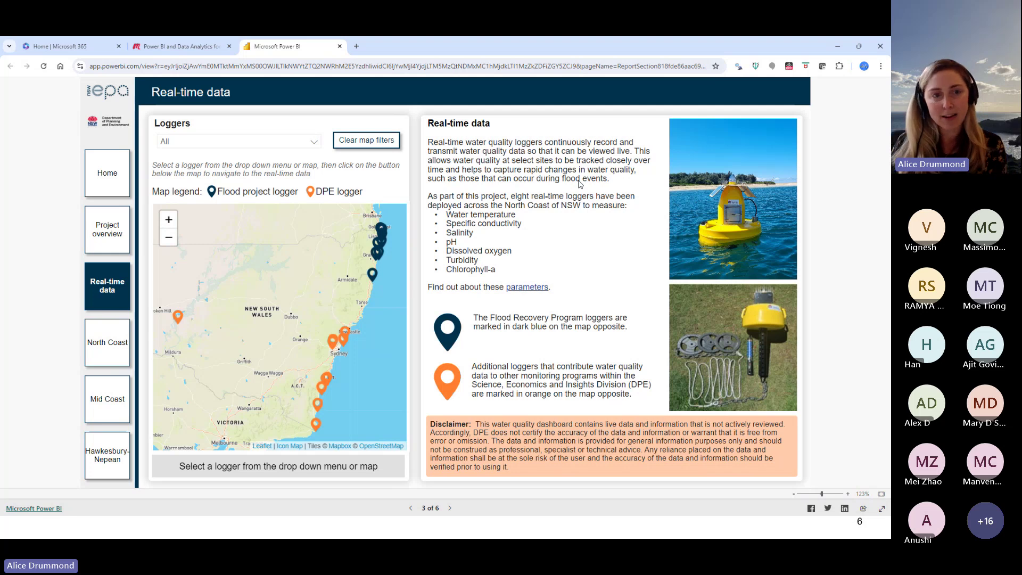
mouse_move(179, 321)
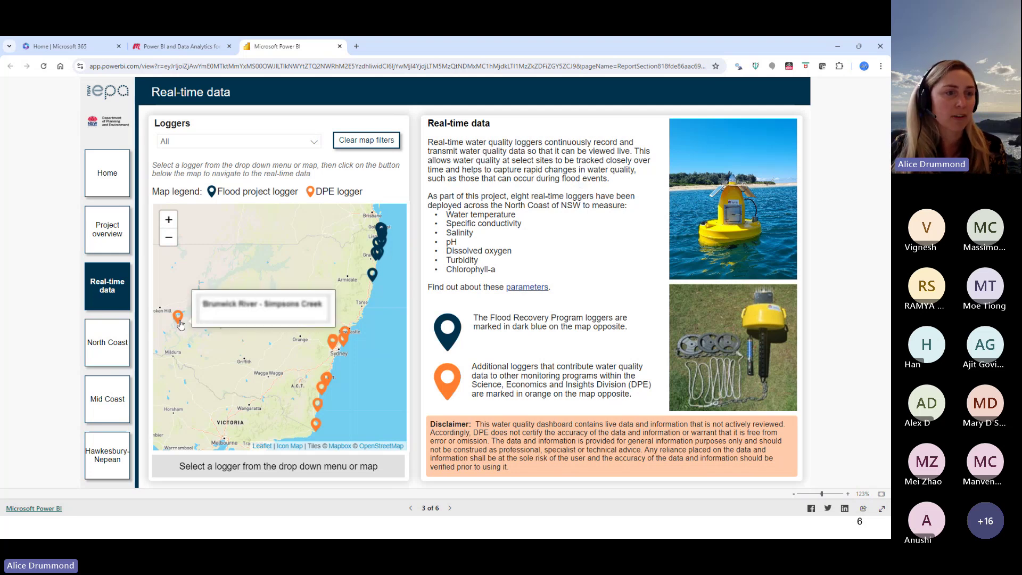
click(178, 319)
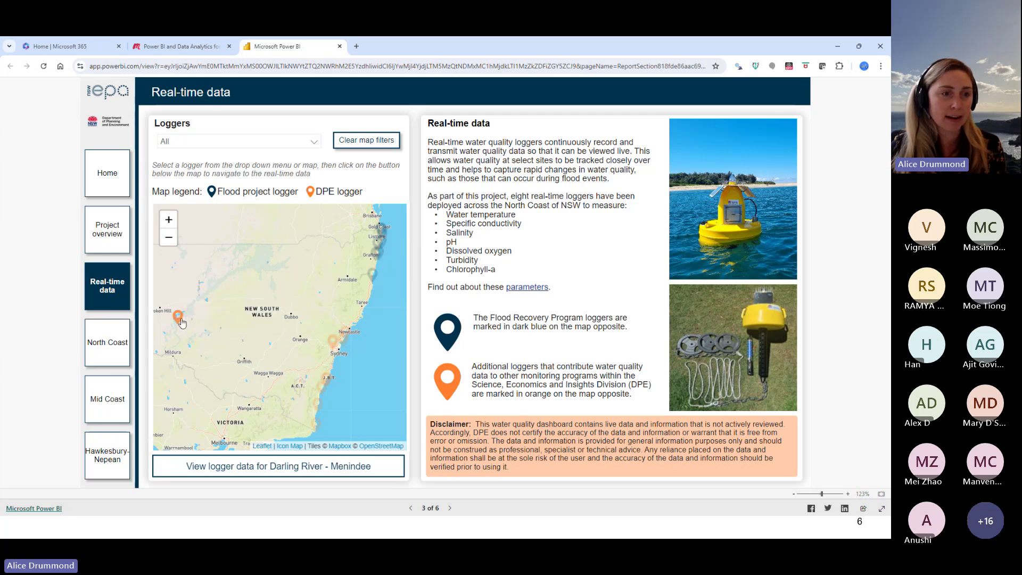
click(314, 141)
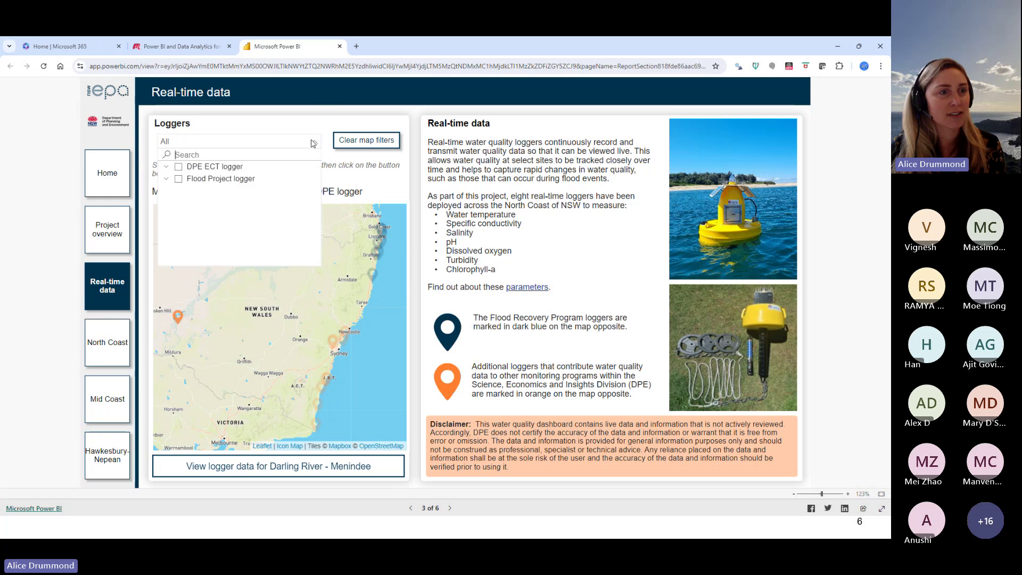
click(228, 143)
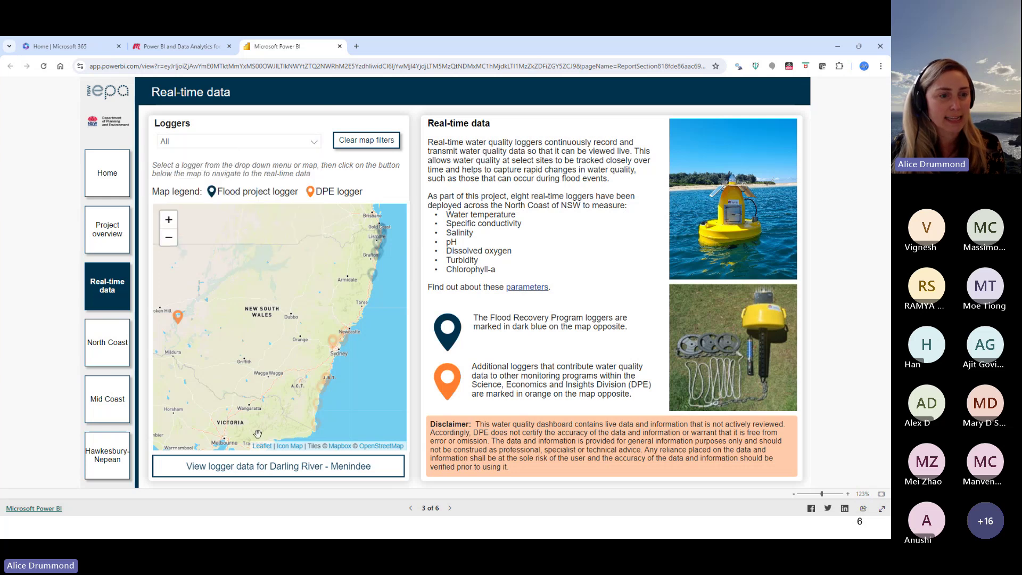
click(268, 468)
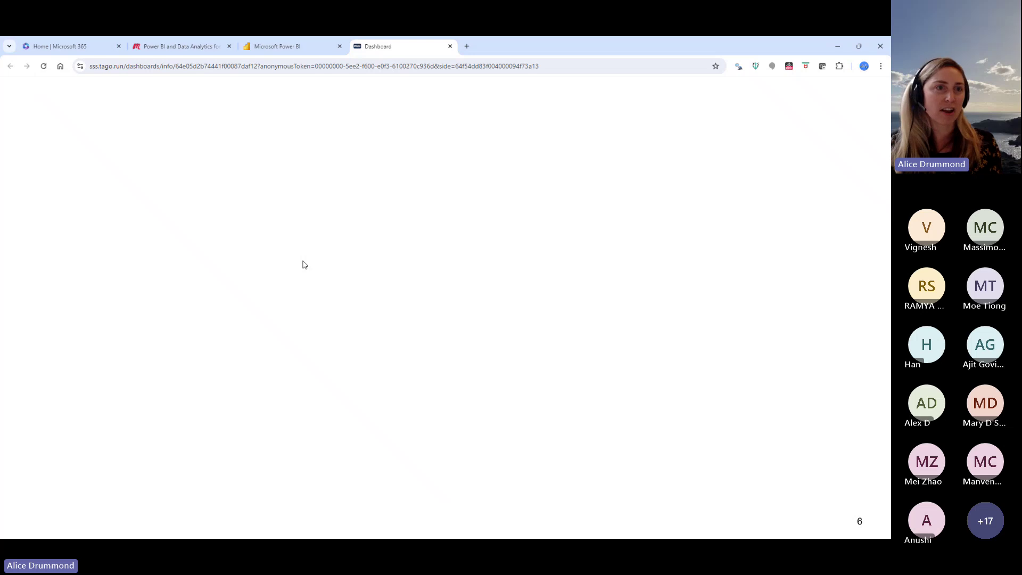
Return to the Power BI report, open the Bellinger River - Repton logger data and review its water quality charts
click(301, 51)
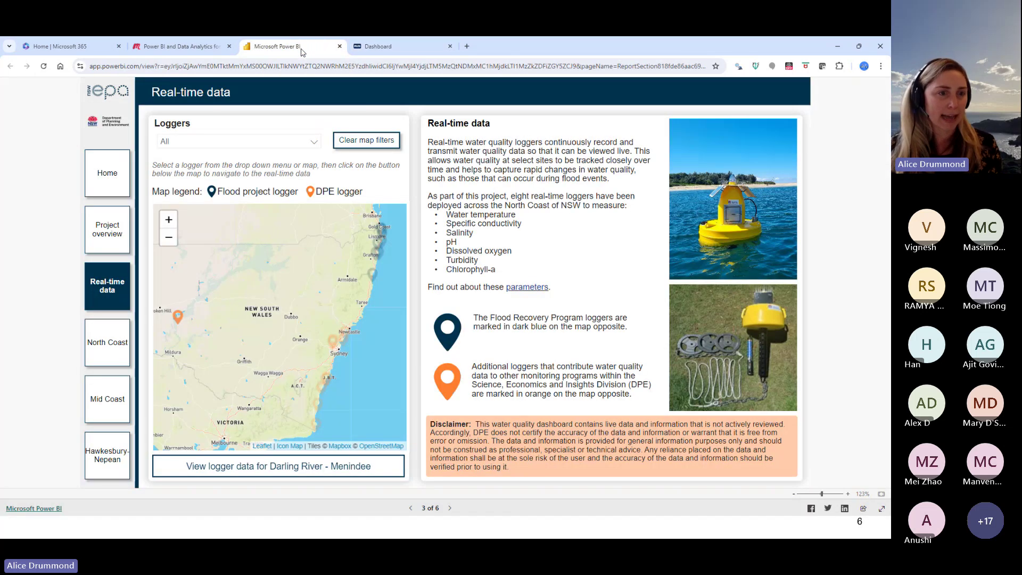
click(169, 323)
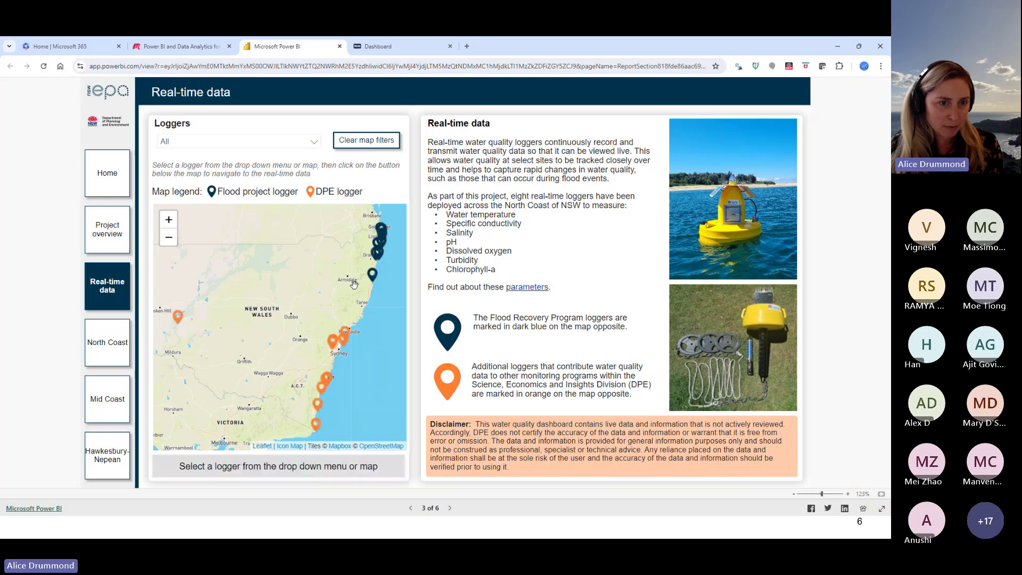
click(372, 274)
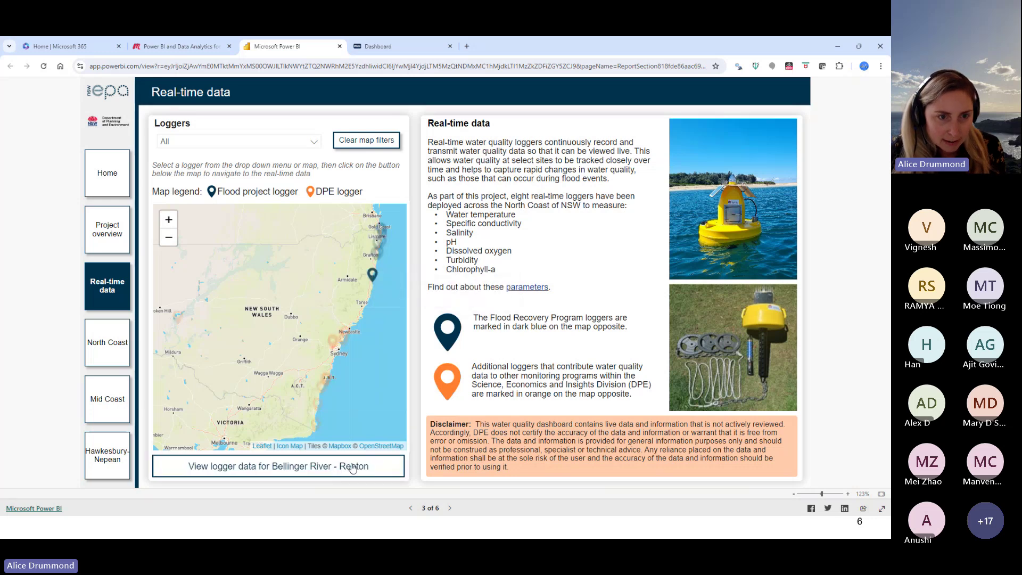
click(353, 467)
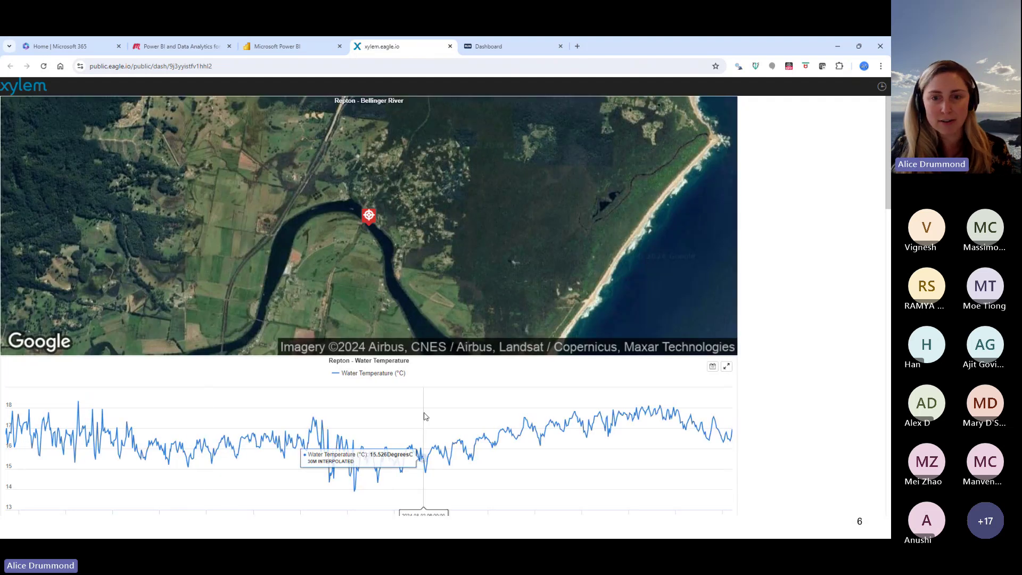
scroll(425, 417, down, 3)
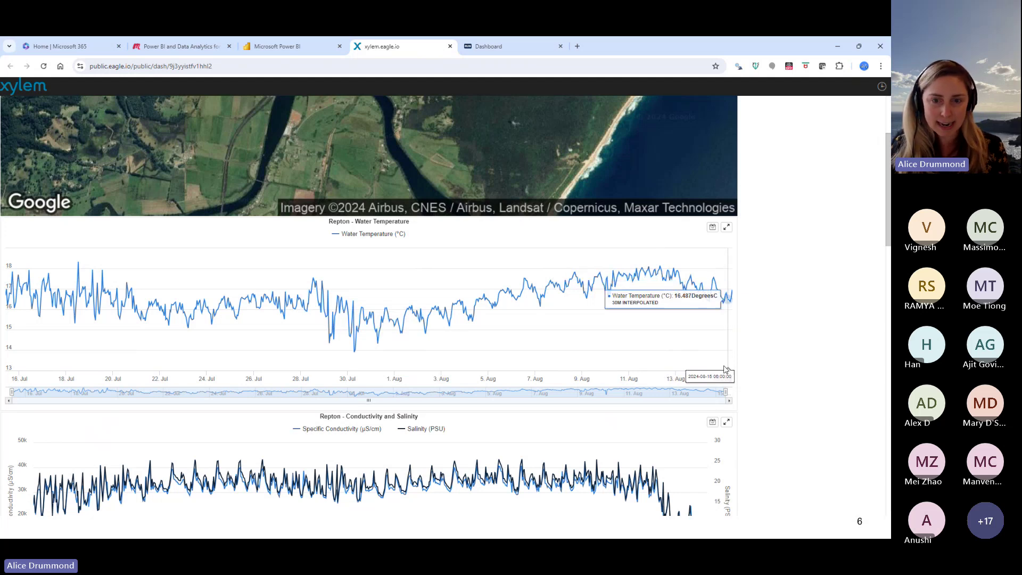
scroll(692, 378, down, 12)
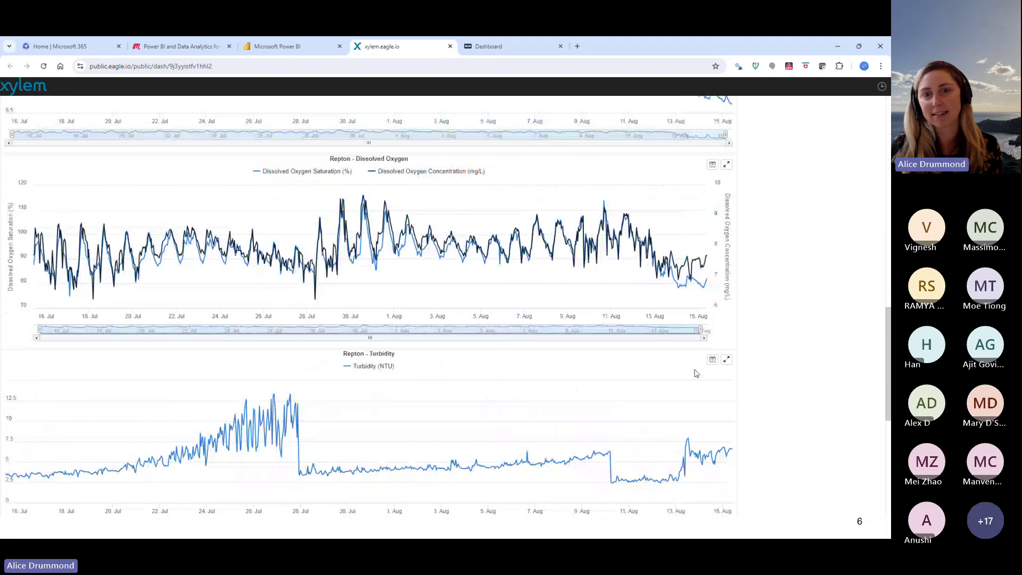
scroll(692, 373, down, 4)
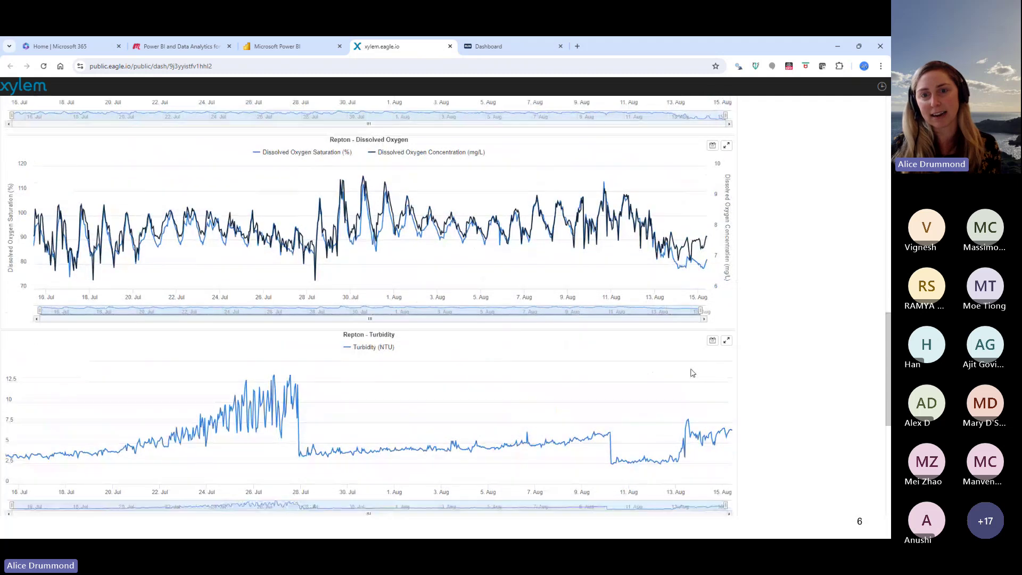
scroll(374, 315, up, 2)
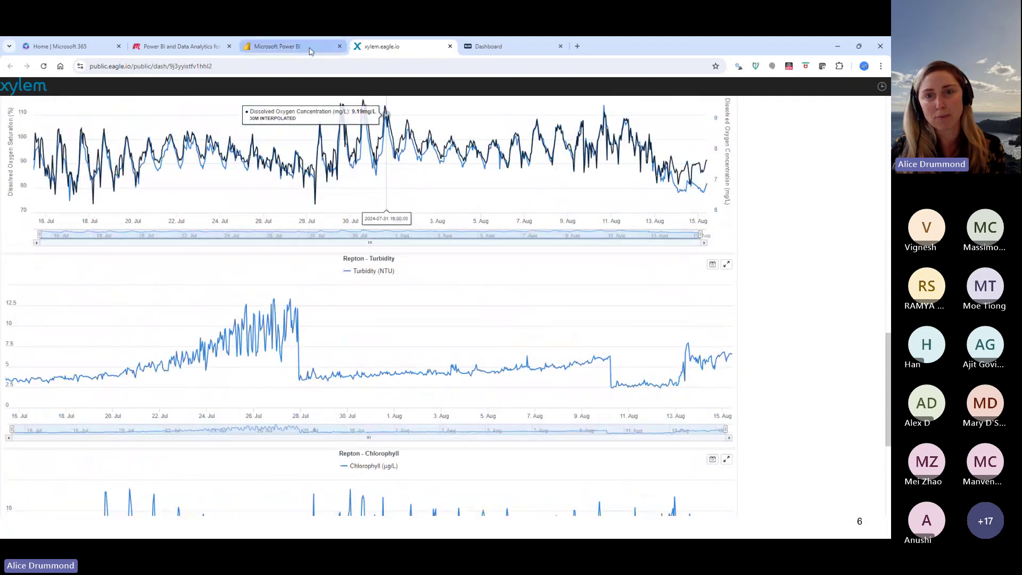
Return to the Power BI report and filter the North Coast water quality grade map to all Tweed River sites
click(311, 52)
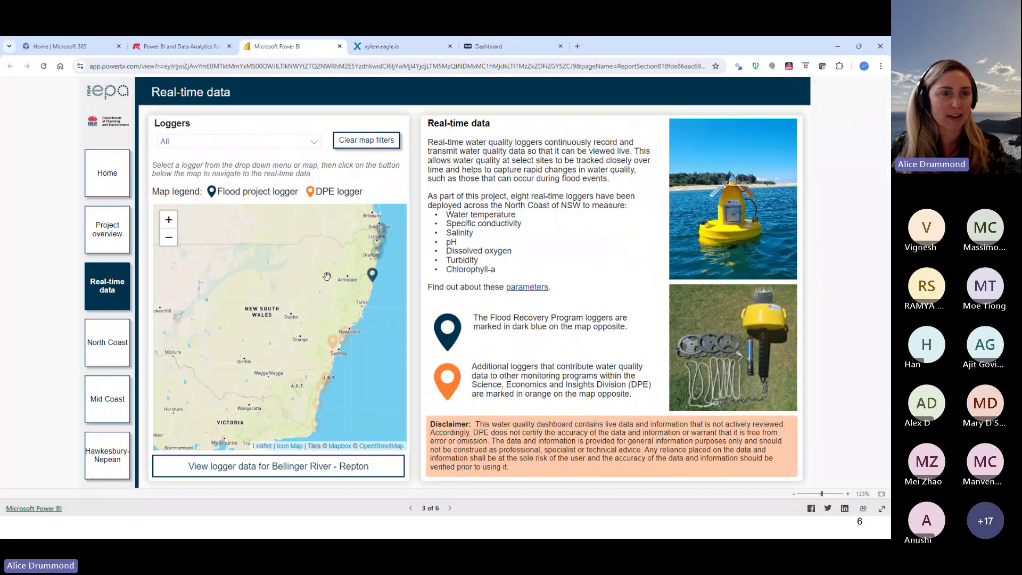
click(379, 284)
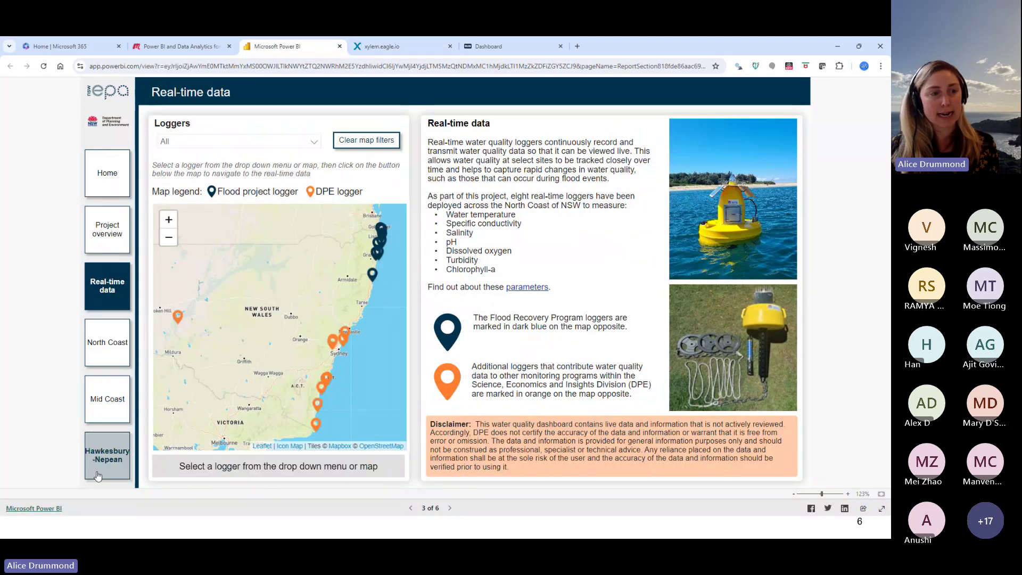
click(113, 356)
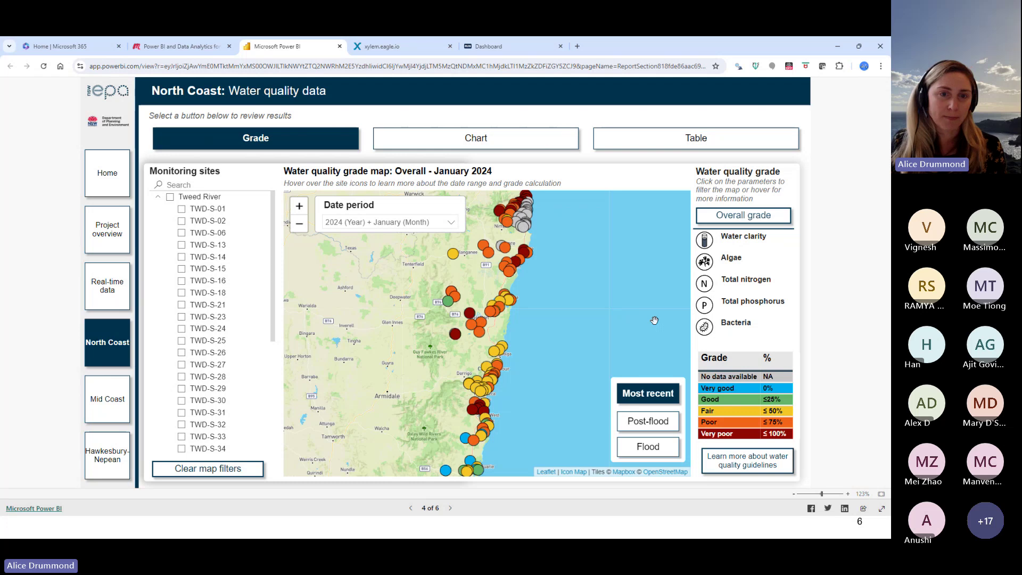
click(190, 198)
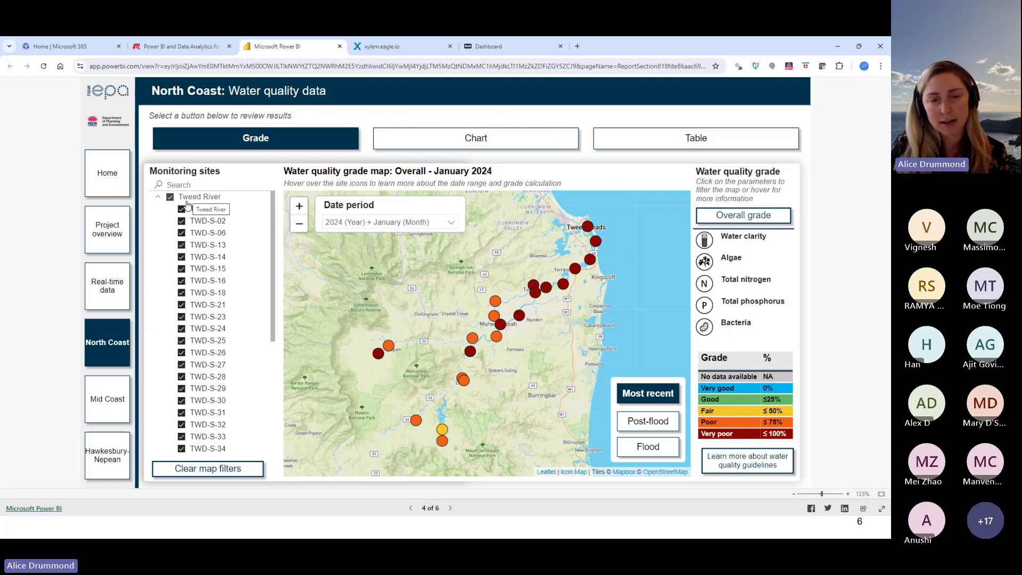
click(387, 225)
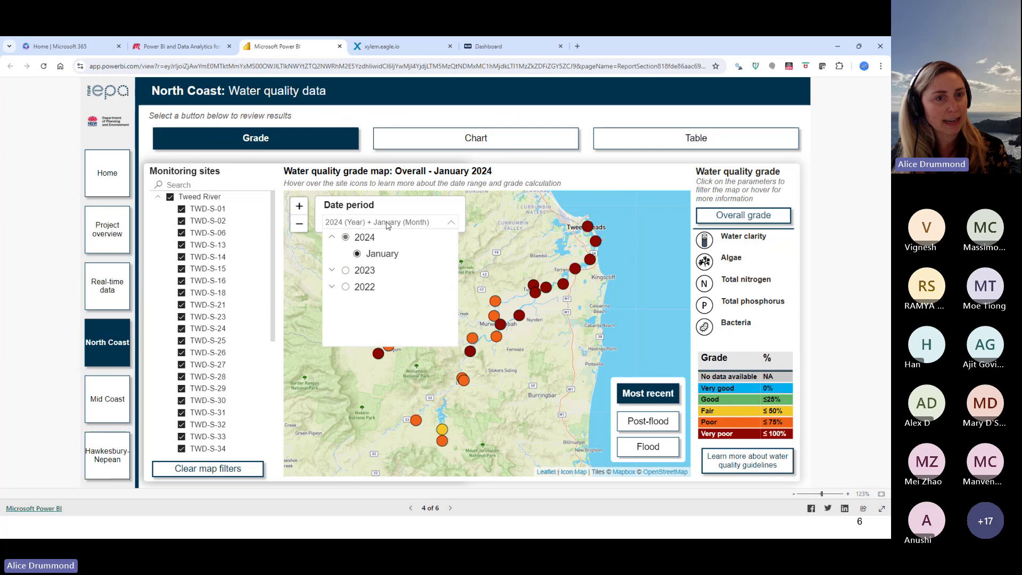
click(424, 208)
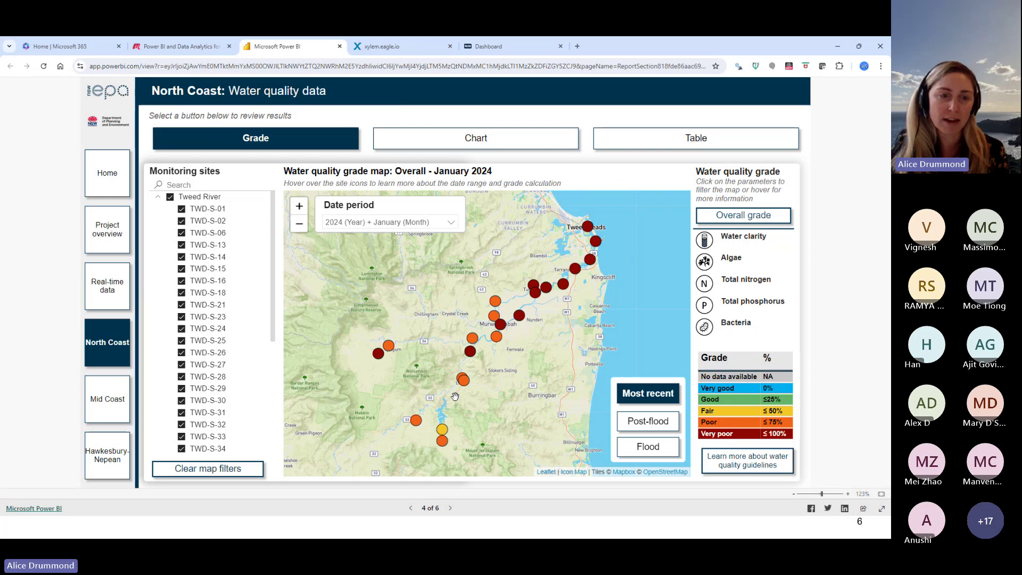
Inspect the total nitrogen grades of sites TWD-S-06 and TWD-S-31, and return the map to overall grades
mouse_move(467, 387)
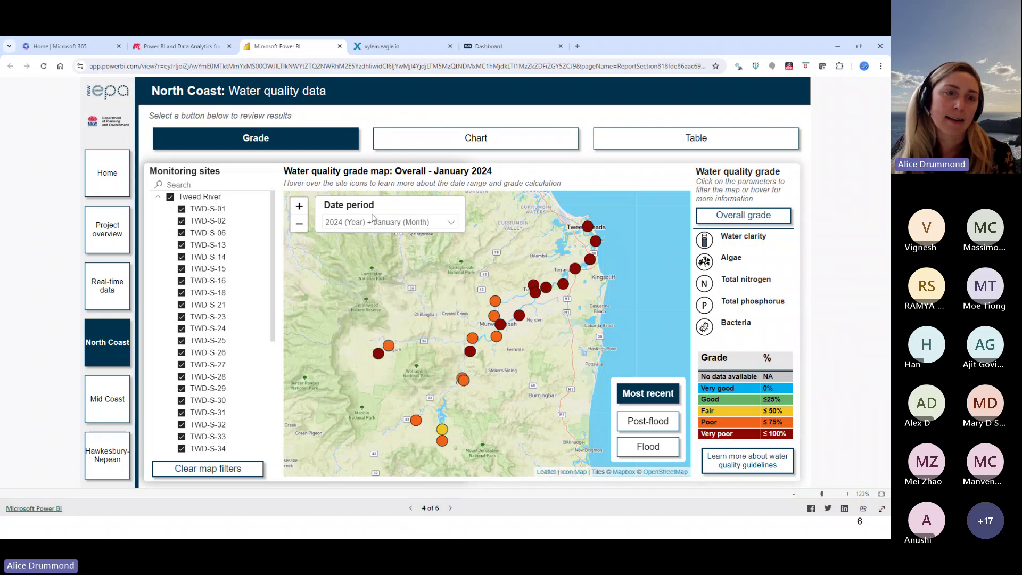
mouse_move(539, 294)
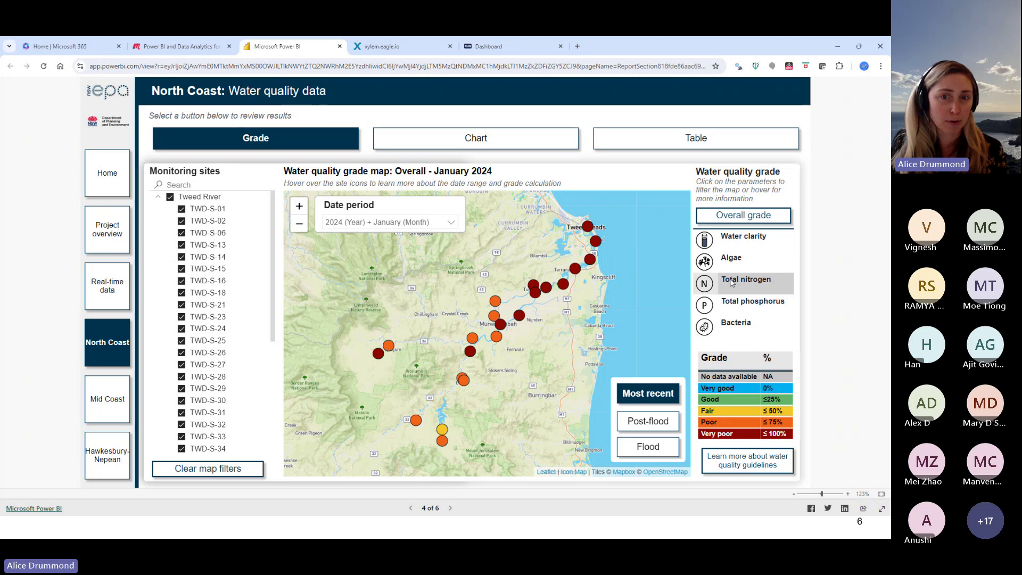
mouse_move(734, 283)
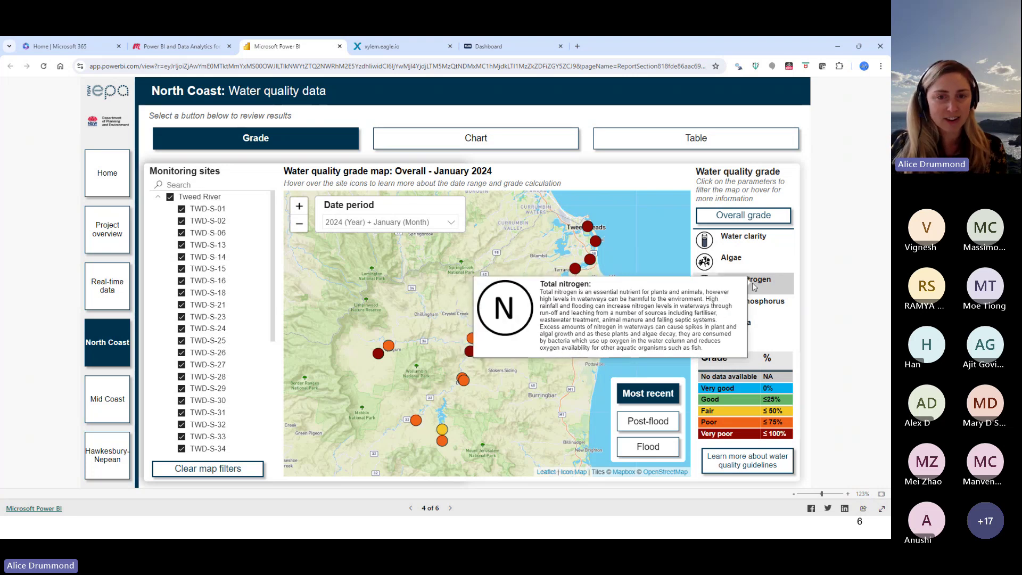
click(754, 288)
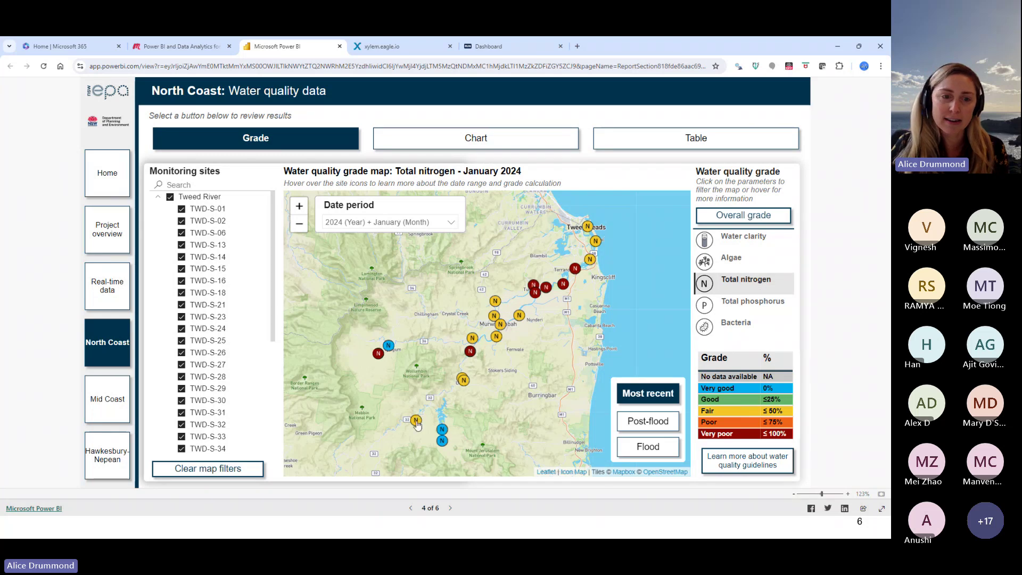
mouse_move(417, 423)
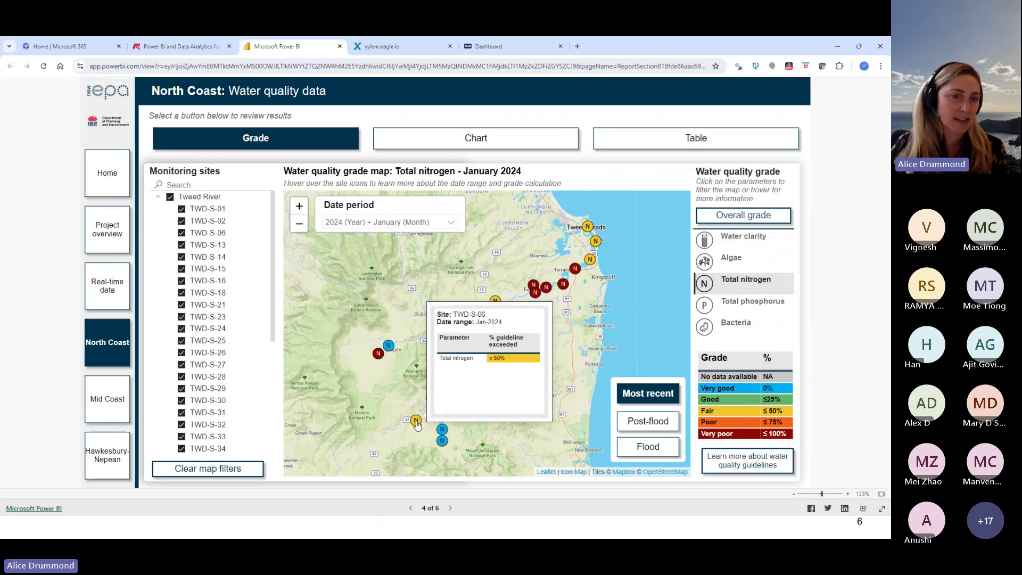
mouse_move(387, 349)
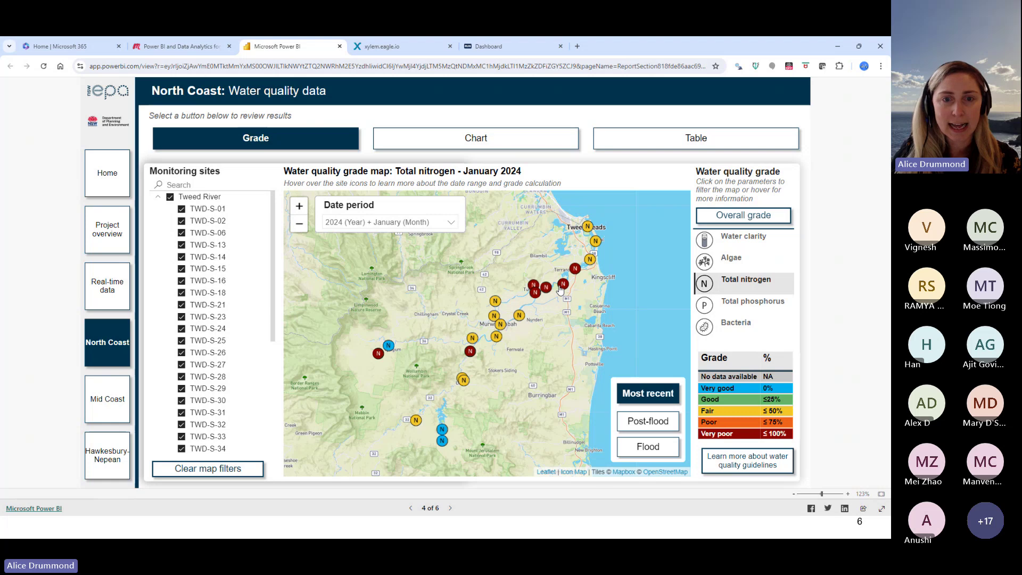
mouse_move(565, 287)
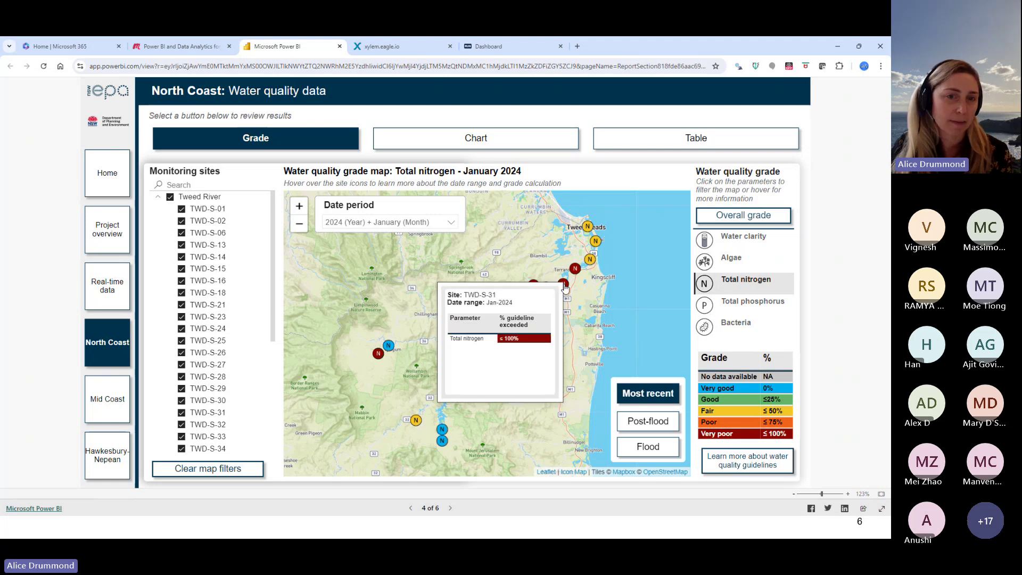
click(740, 286)
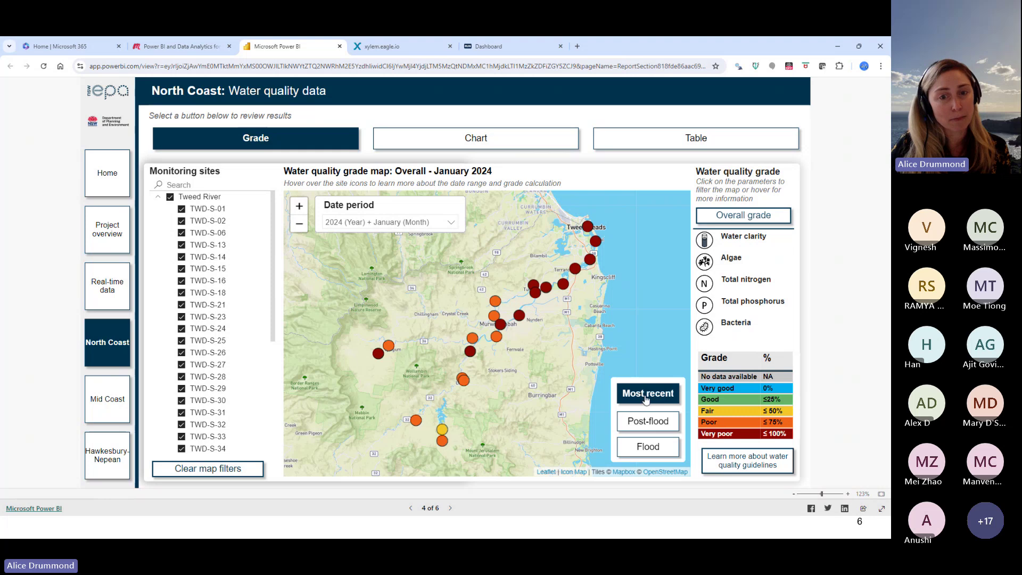
Set the date period of the North Coast water quality grade map to February 2023
click(432, 226)
click(332, 270)
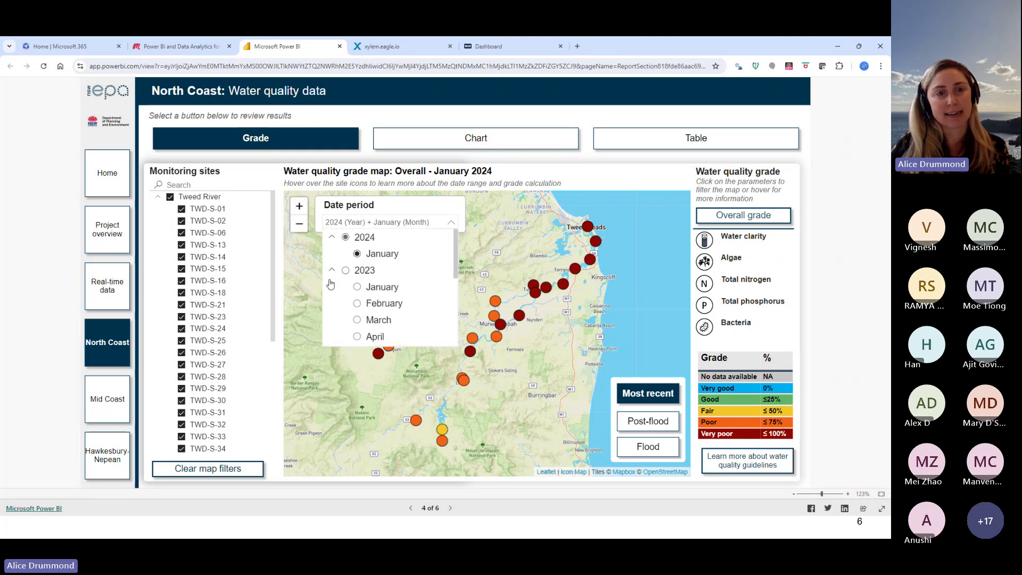
click(357, 303)
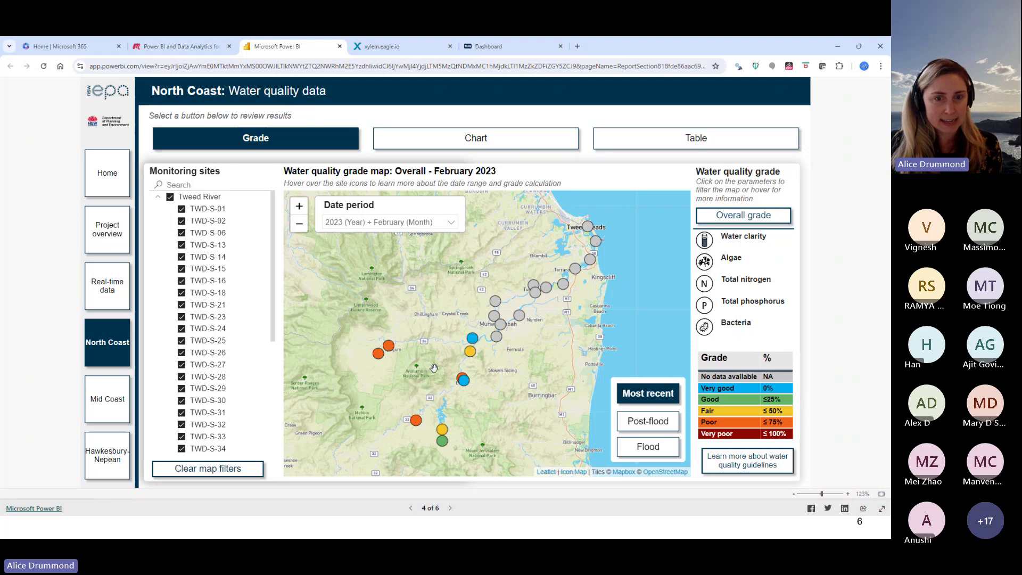
Switch the Tweed River grade map to post-flood conditions and inspect the grades of individual sites
click(644, 426)
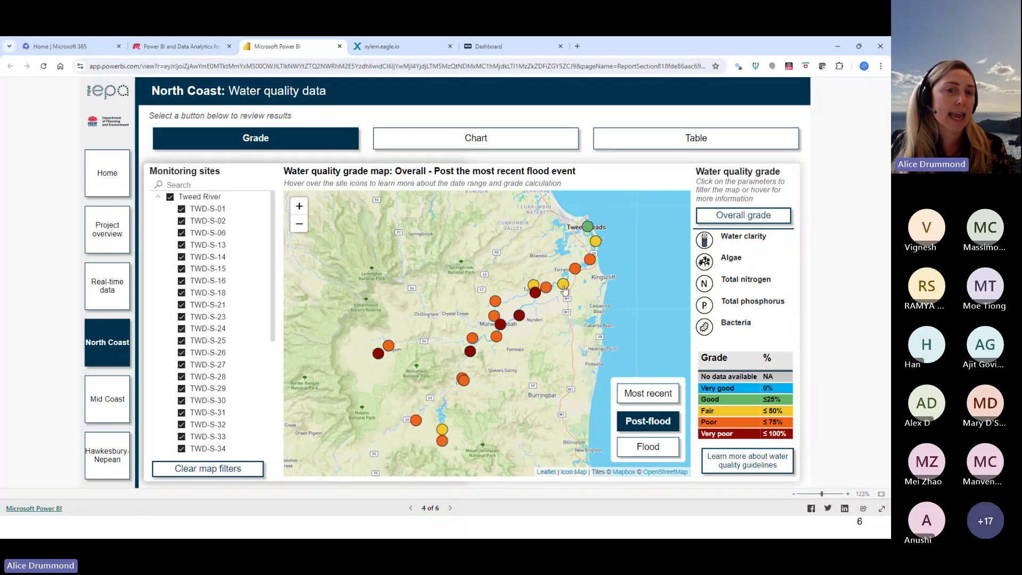
mouse_move(564, 286)
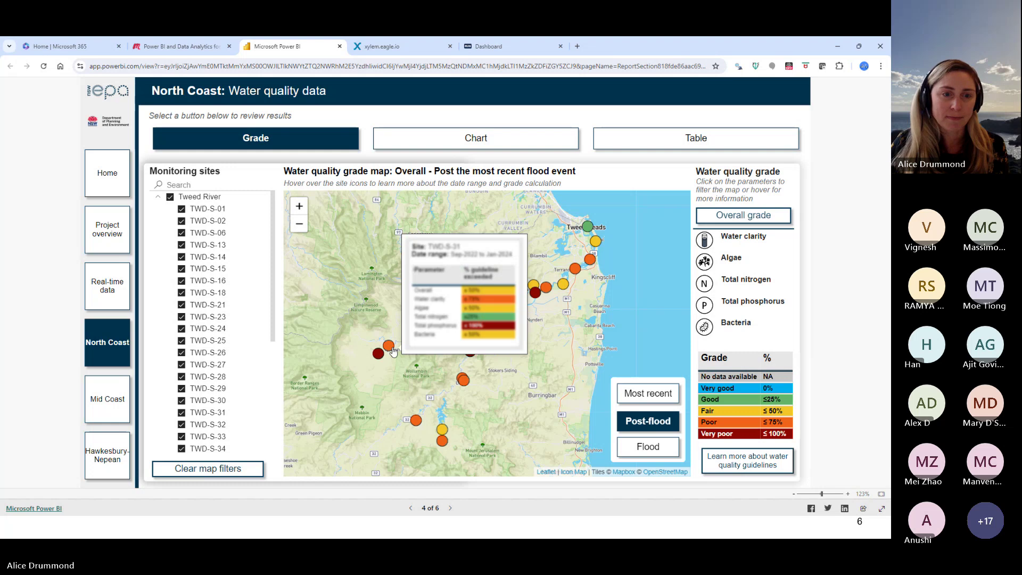
Show grades for the most recent flood event, remove the Tweed River filter and examine the graded North Coast sites
click(658, 453)
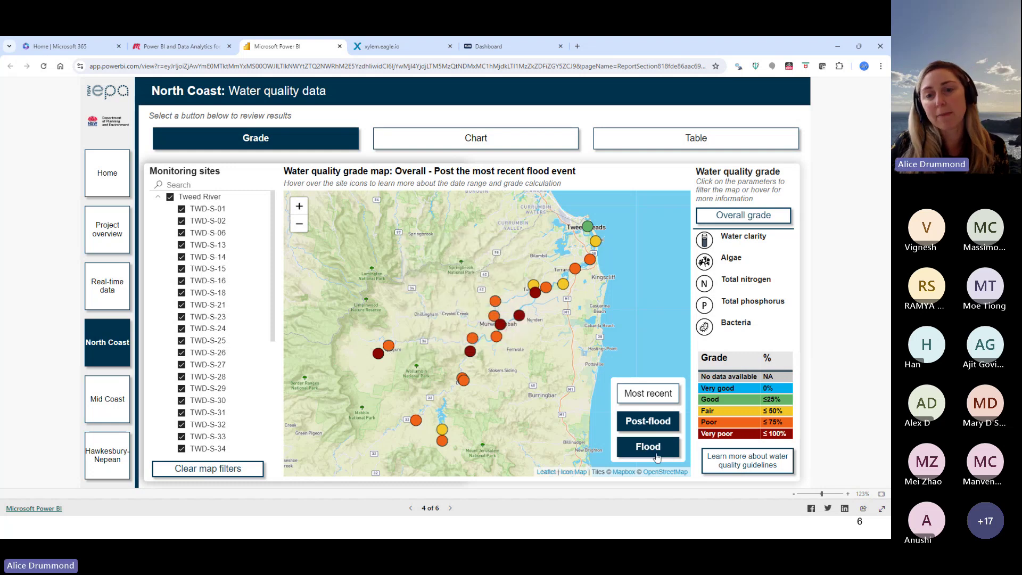
click(212, 202)
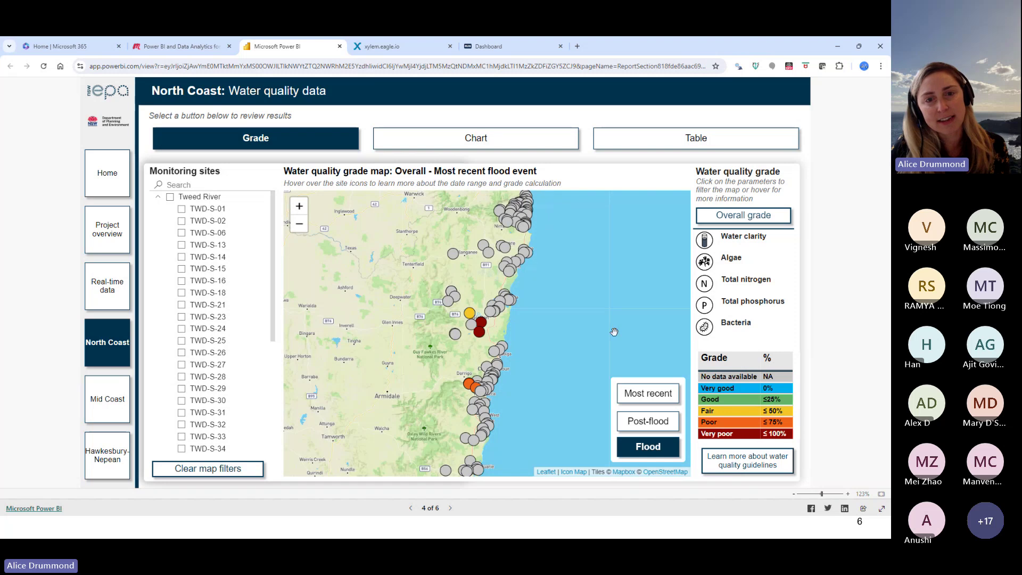
mouse_move(446, 310)
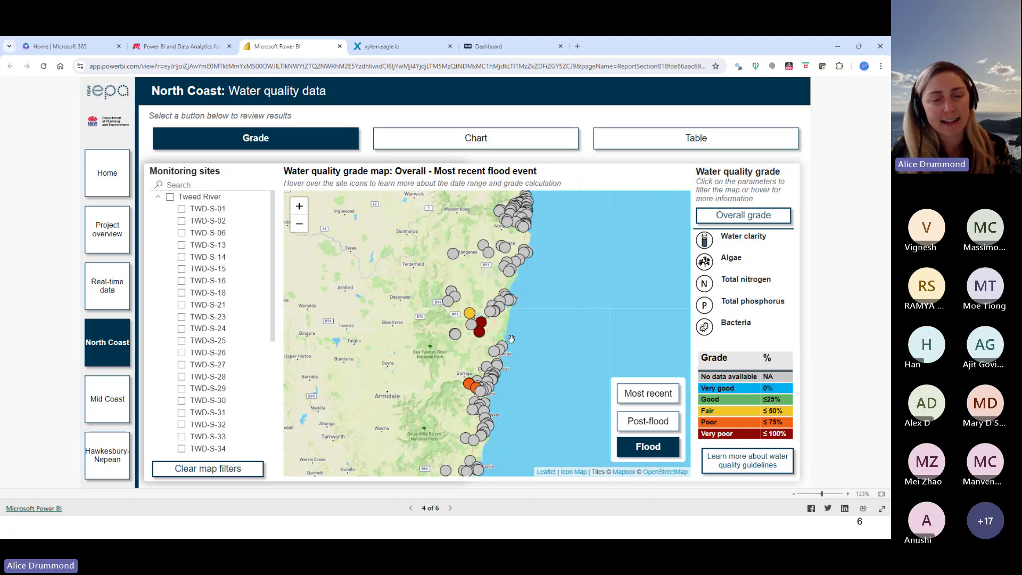
scroll(447, 325, up, 1)
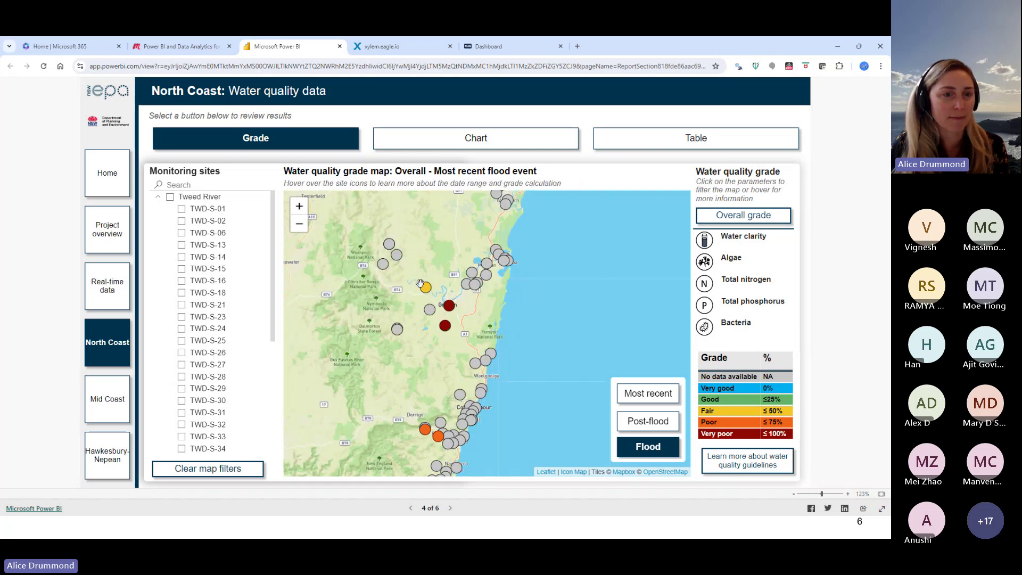
mouse_move(427, 293)
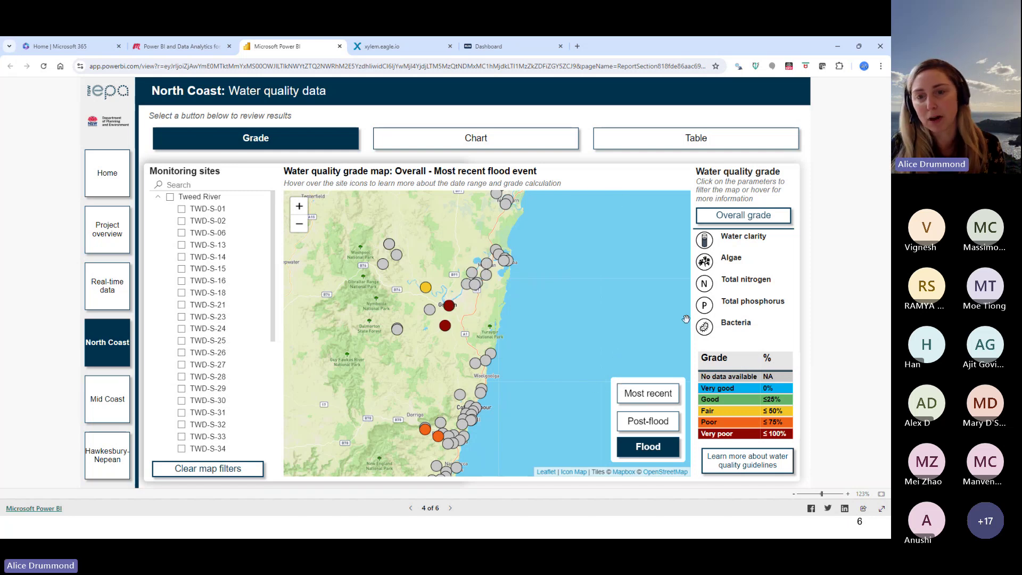
Review the information about the water quality guideline thresholds and close it
click(755, 464)
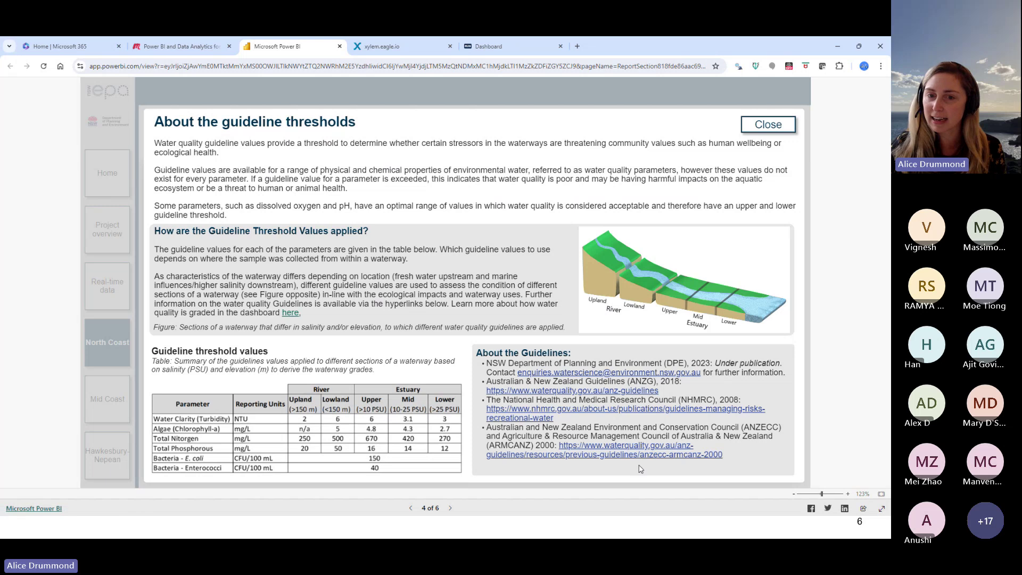
click(766, 121)
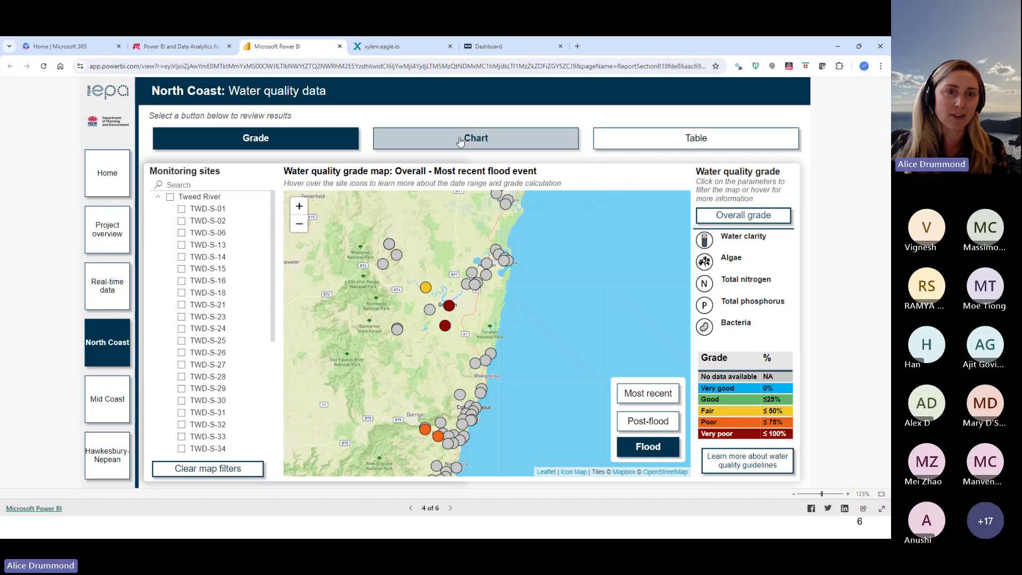
Switch the North Coast data to charts, preview site CLR-S-01 and chart site TWD-S-24 instead
click(500, 142)
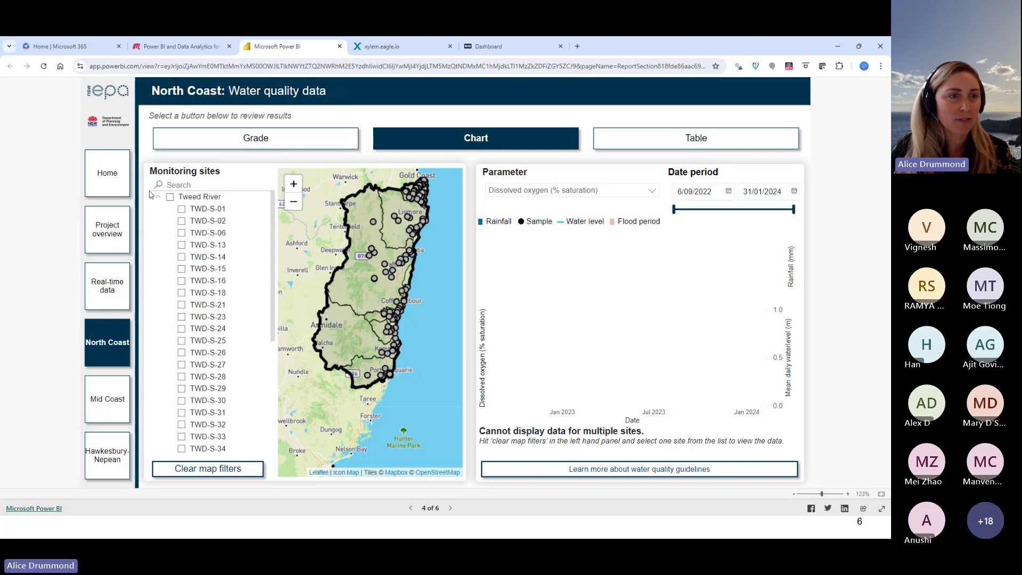
click(373, 224)
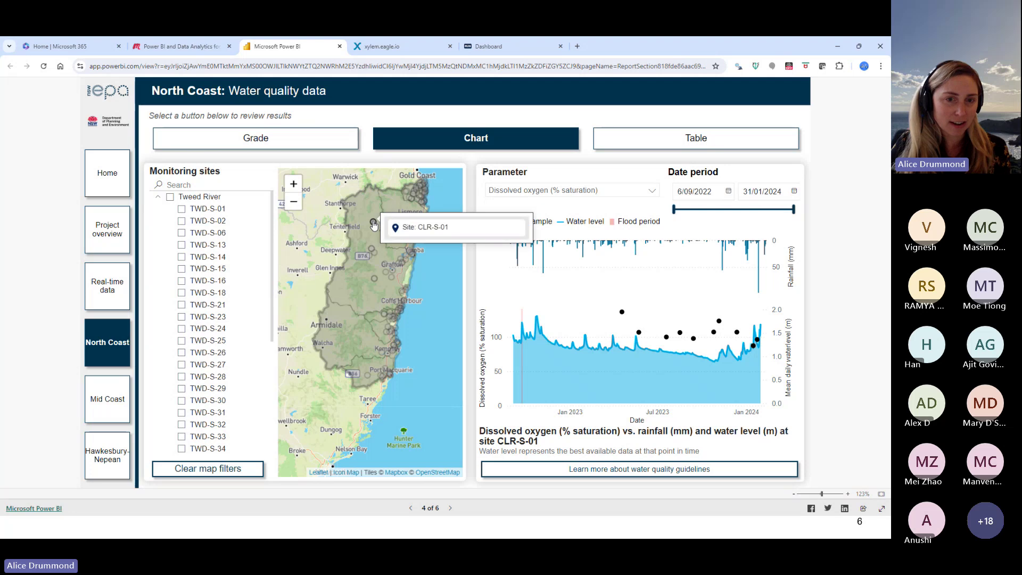
click(373, 223)
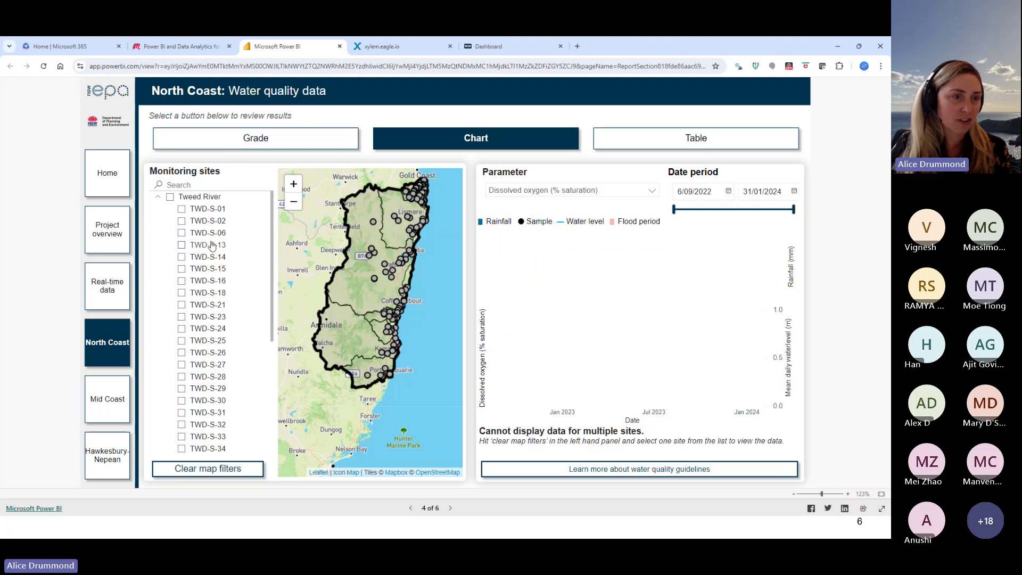
click(203, 330)
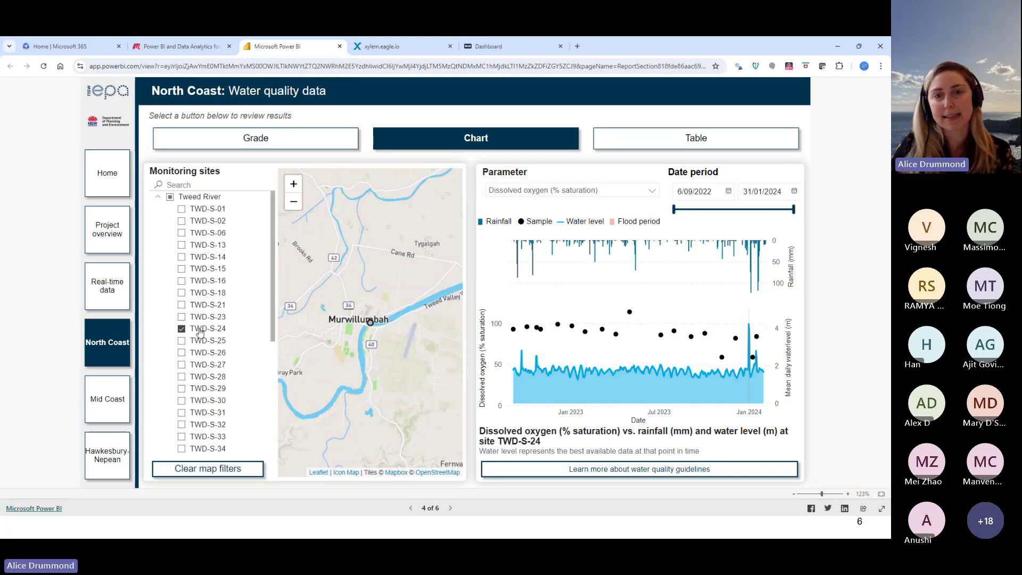
Chart E. coli (CFU/100 mL) for site TWD-S-24, and change the parameter to Enterococci (CFU/100 mL)
click(587, 196)
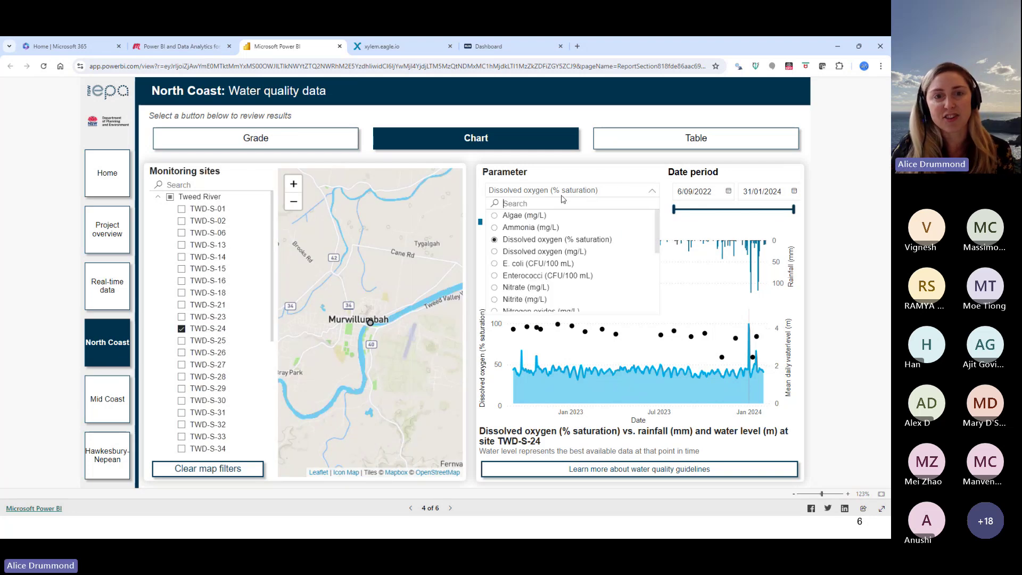
click(530, 263)
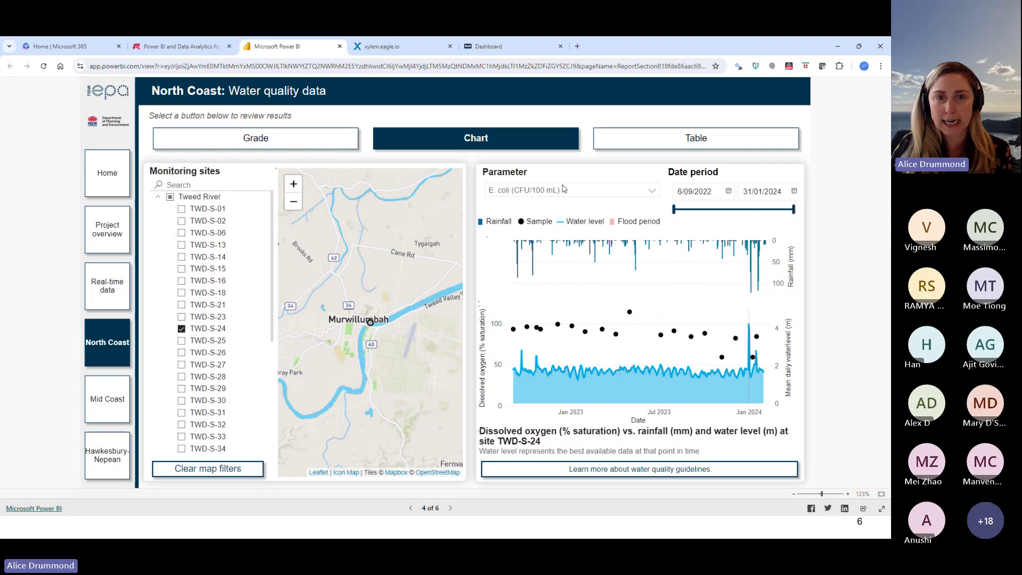
click(535, 196)
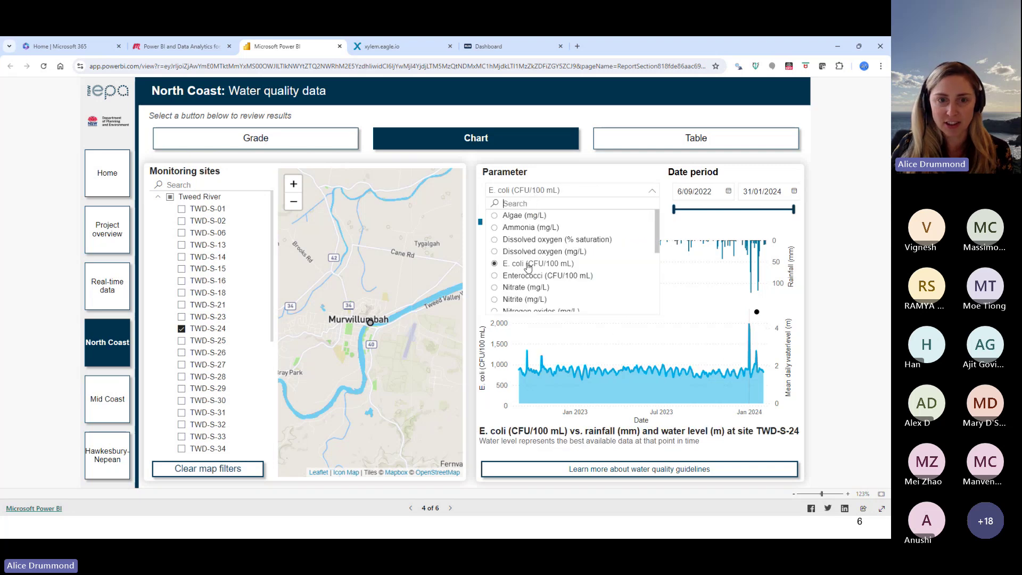
click(529, 275)
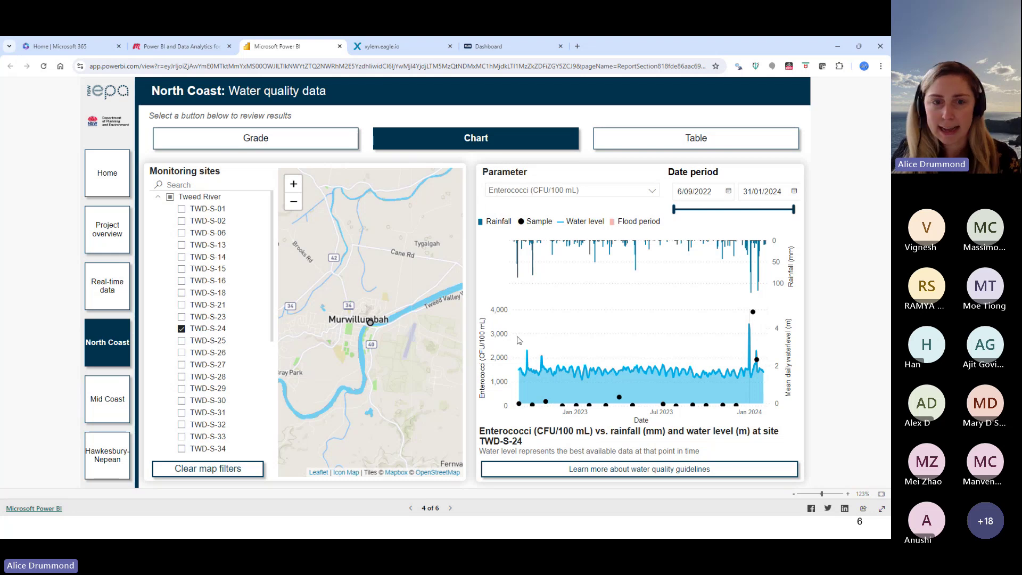
Narrow the chart's date period to start on 20/09/2023 and inspect the Enterococci sample following the January 2024 flood
drag(675, 210, 779, 209)
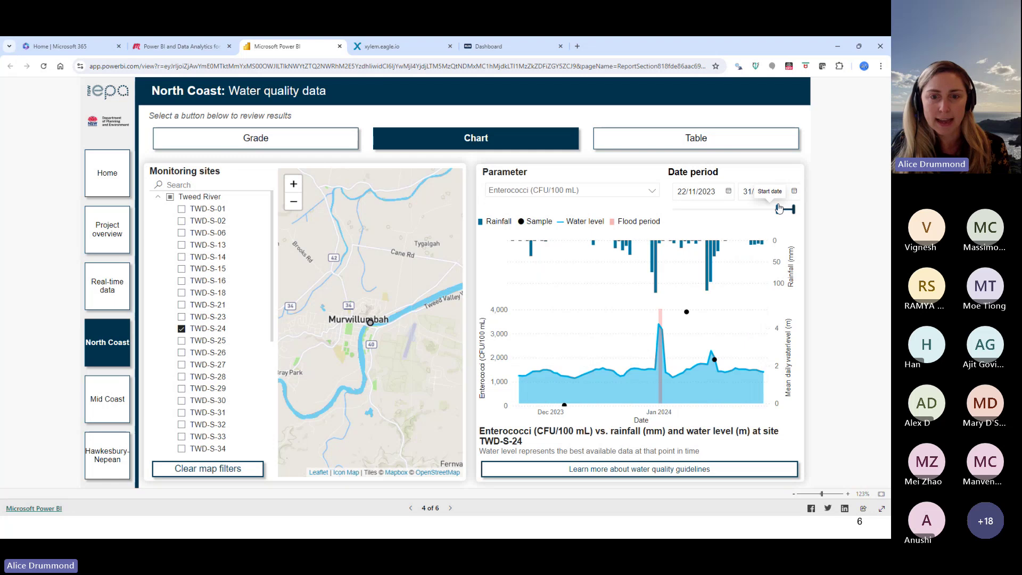
drag(779, 209, 762, 209)
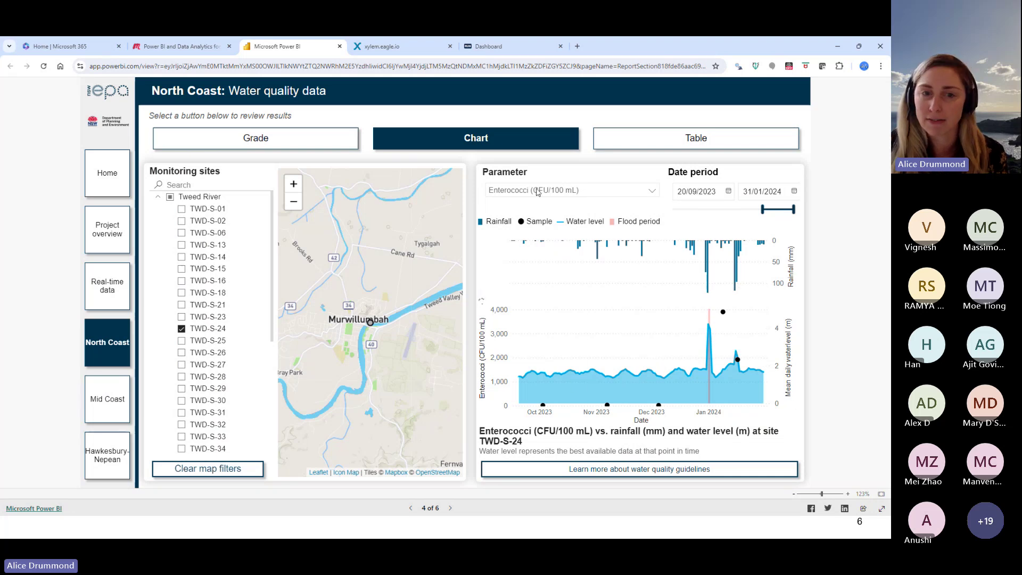
mouse_move(709, 326)
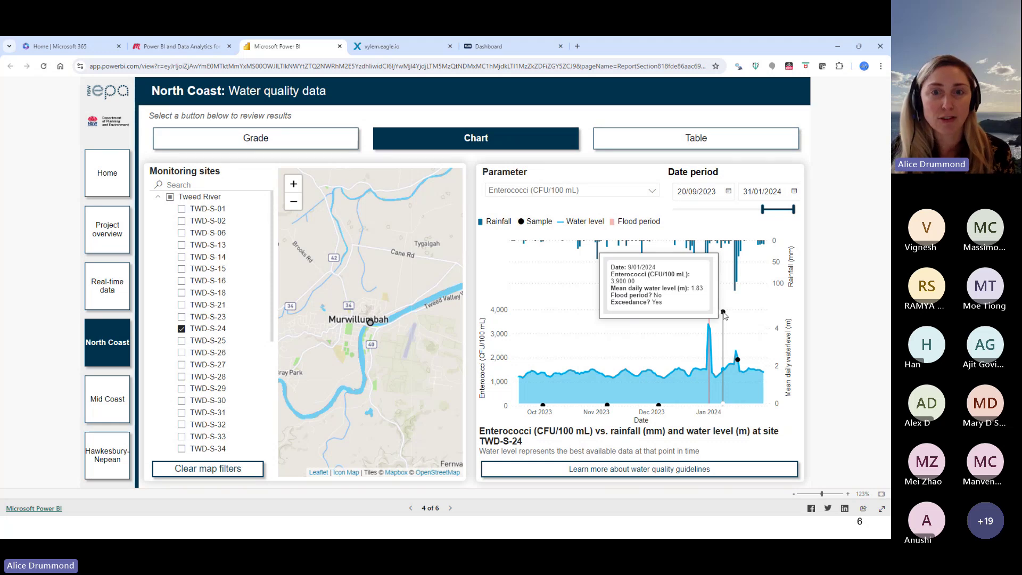
Extend the chart's date period back to a start date of 1/09/2022
drag(763, 209, 757, 209)
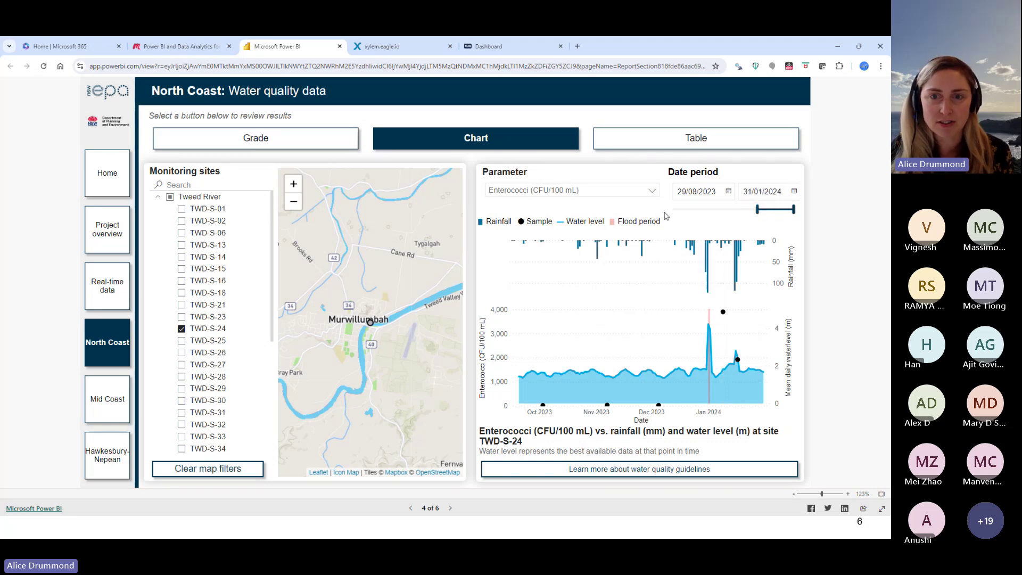
drag(666, 216, 658, 210)
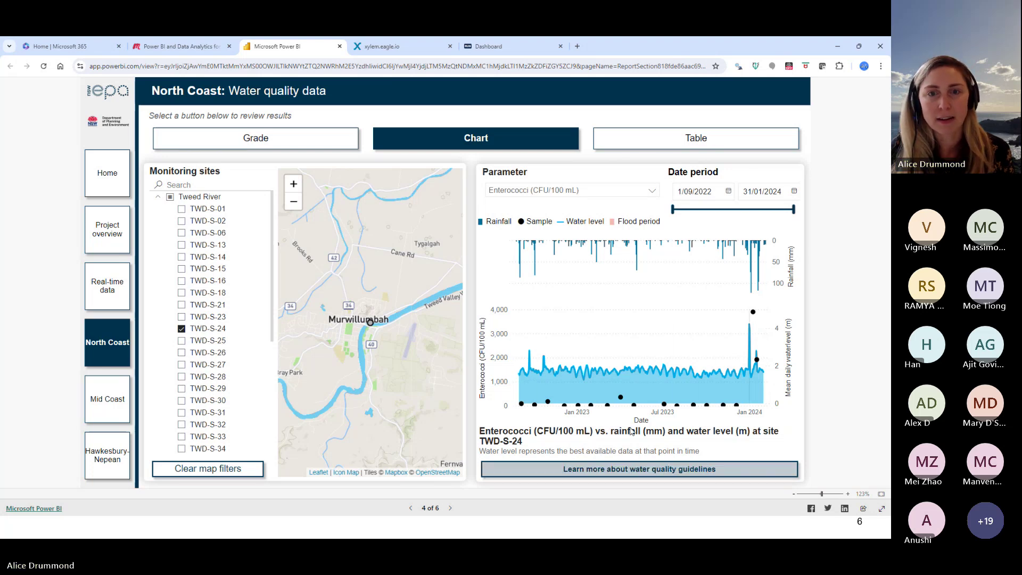
Show the Enterococci data table for all Tweed River sites and examine the results across sites and sample dates
click(651, 141)
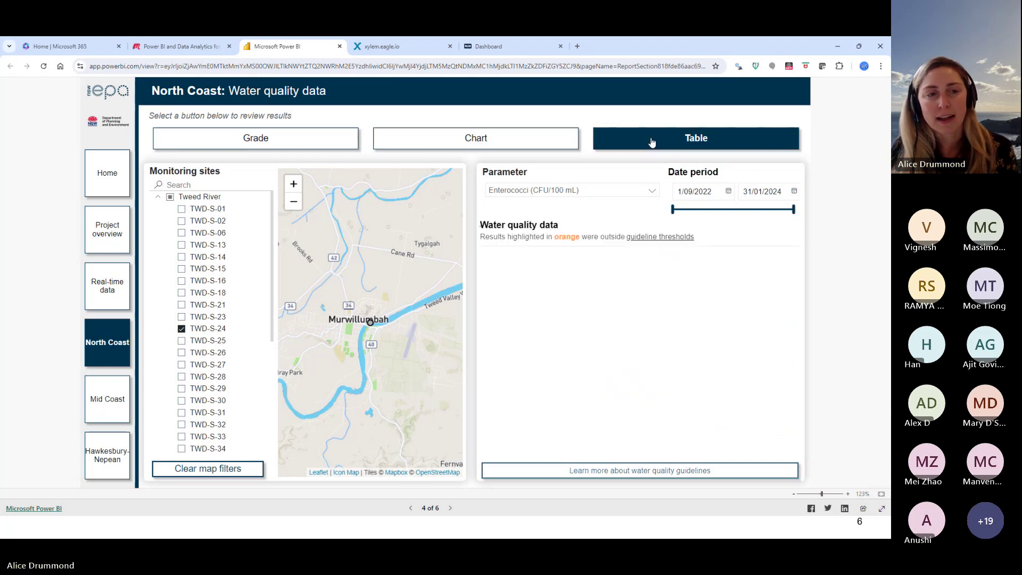
click(208, 198)
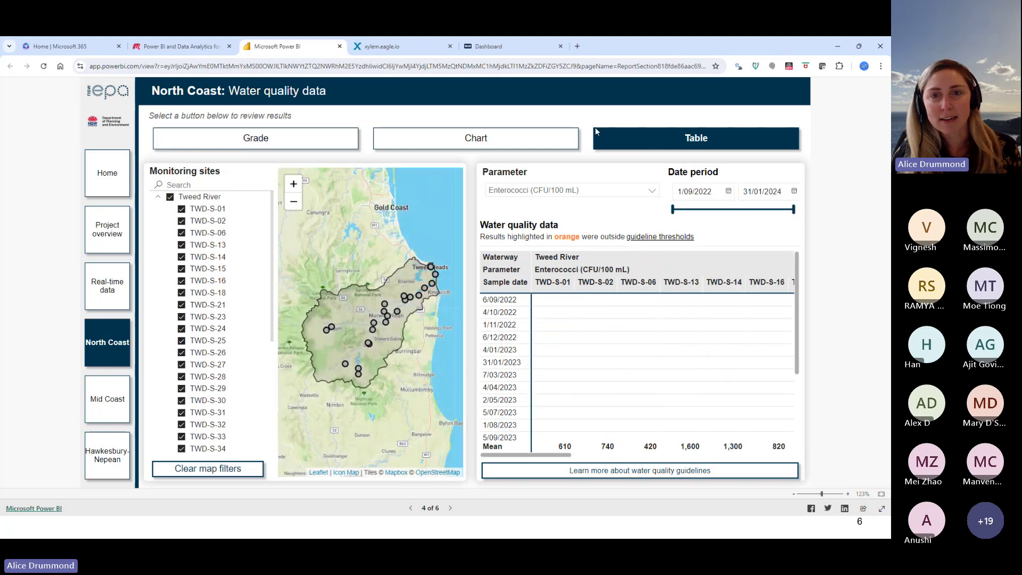
click(618, 190)
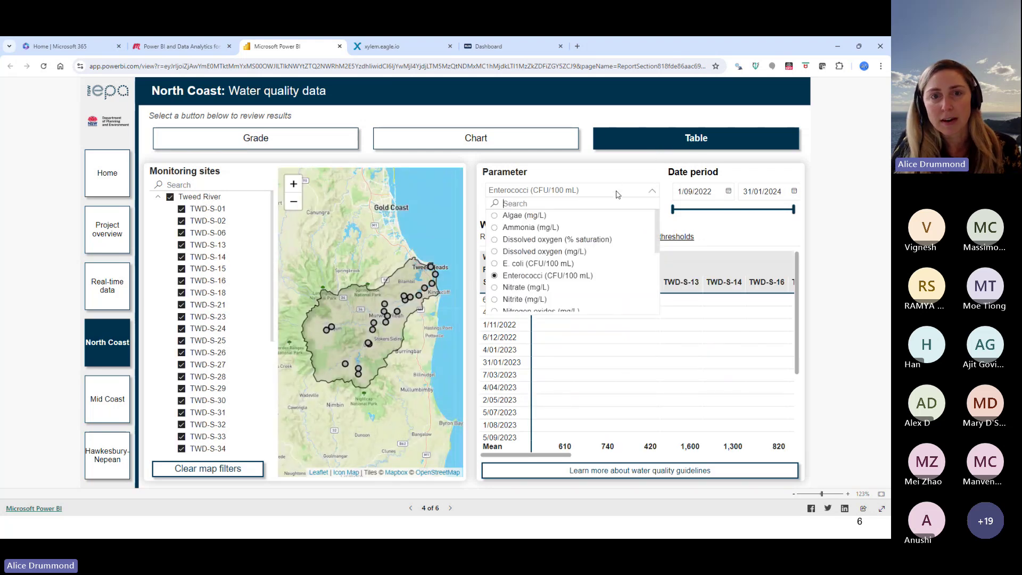
click(618, 190)
drag(527, 456, 632, 449)
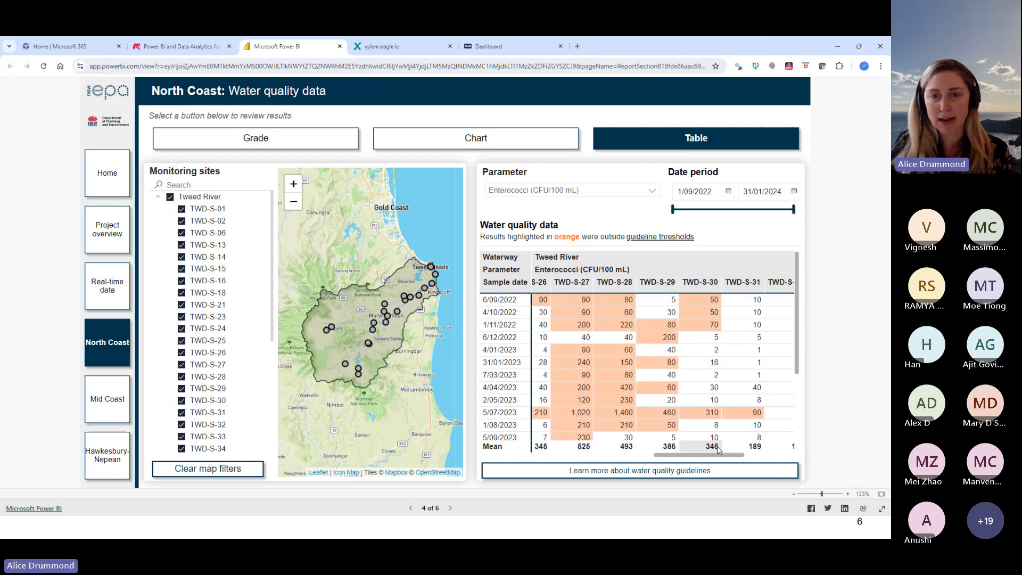
drag(646, 457, 652, 457)
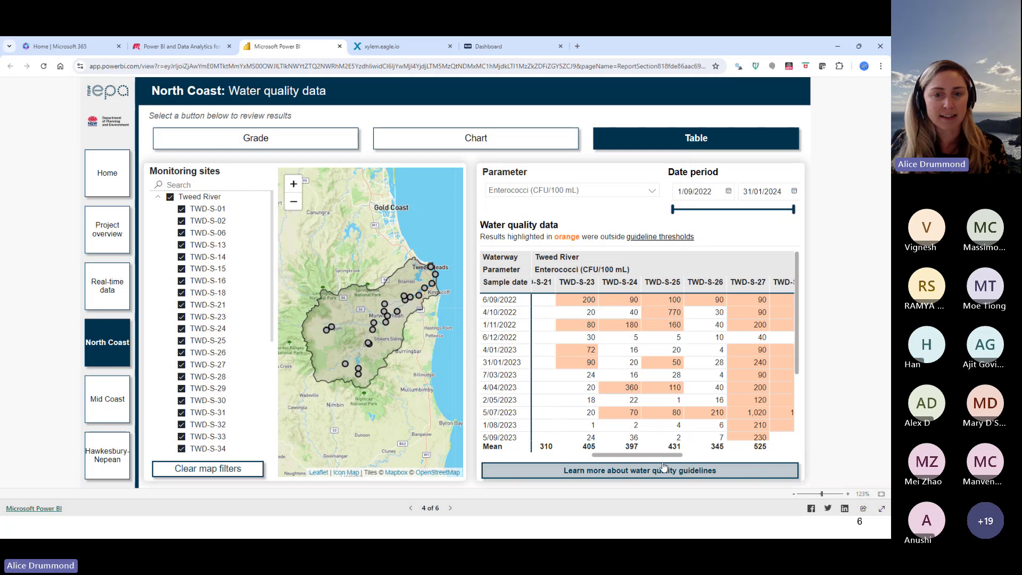
scroll(612, 384, down, 3)
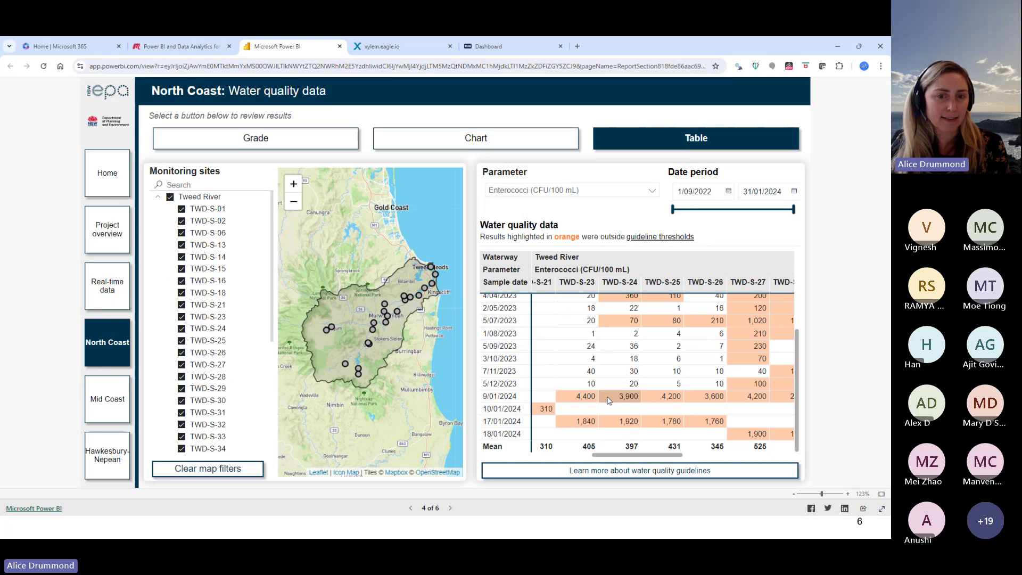
drag(607, 455, 735, 449)
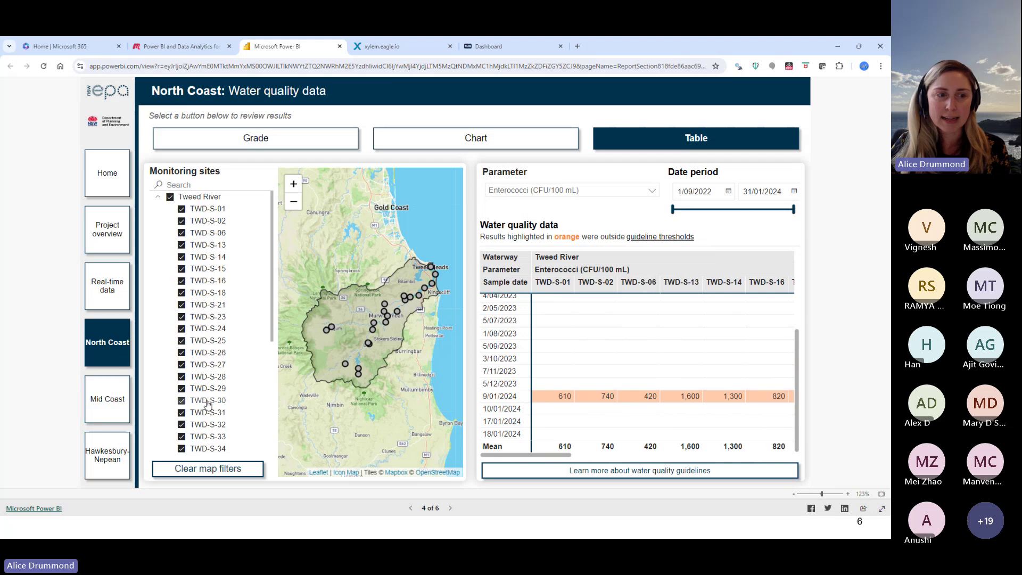
View the Mid Coast and Hawkesbury-Nepean water quality grade maps, and return to the North Coast data
click(116, 404)
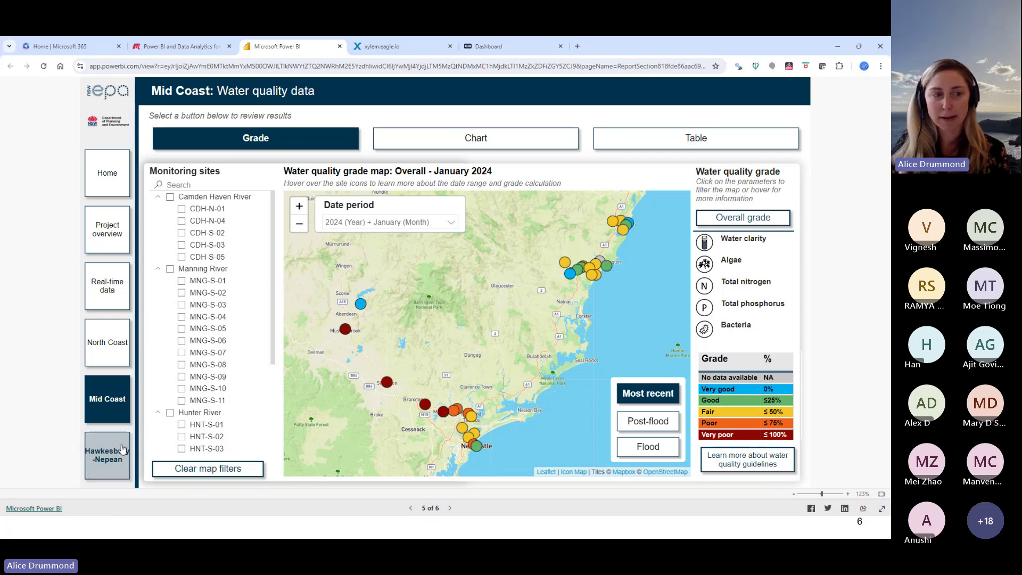
click(122, 449)
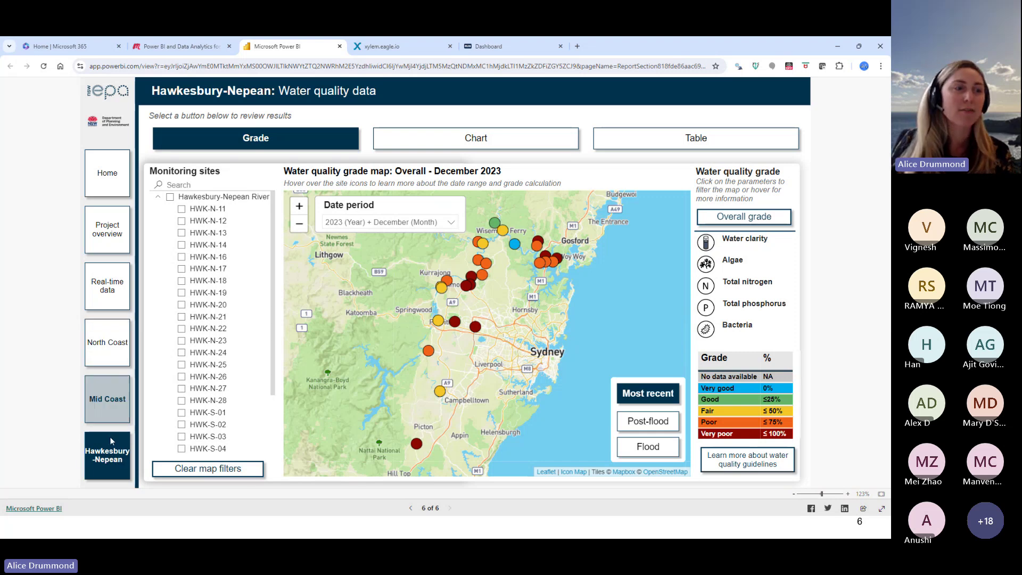
click(123, 360)
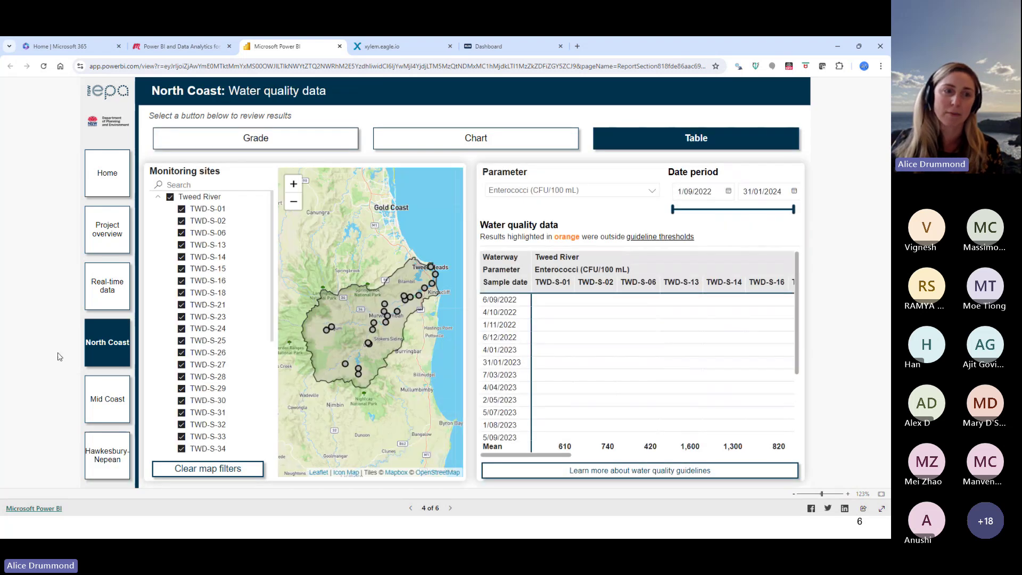
Return to the North Coast grade map and minimise the browser to get back to the presentation slide
click(469, 141)
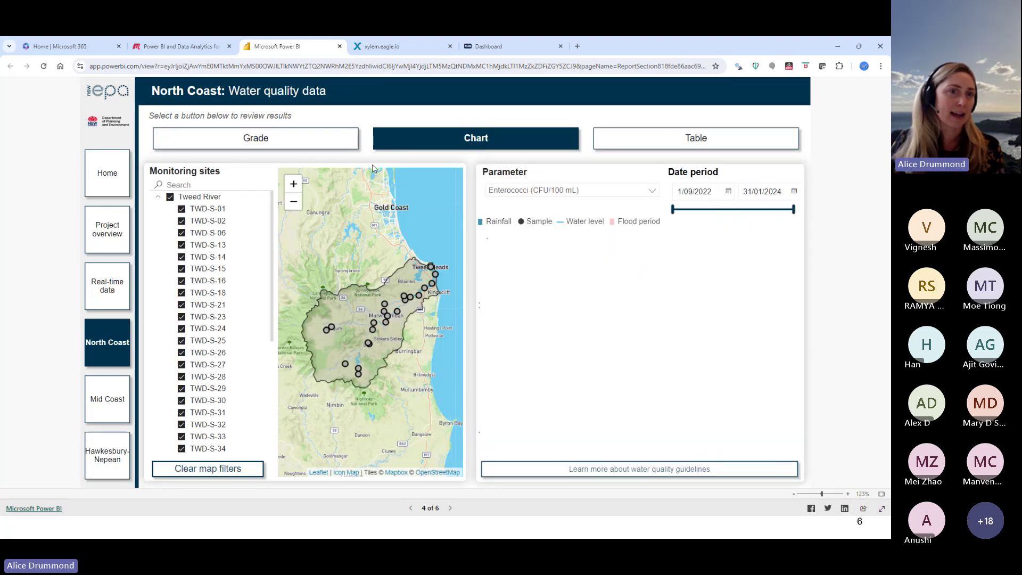
click(324, 152)
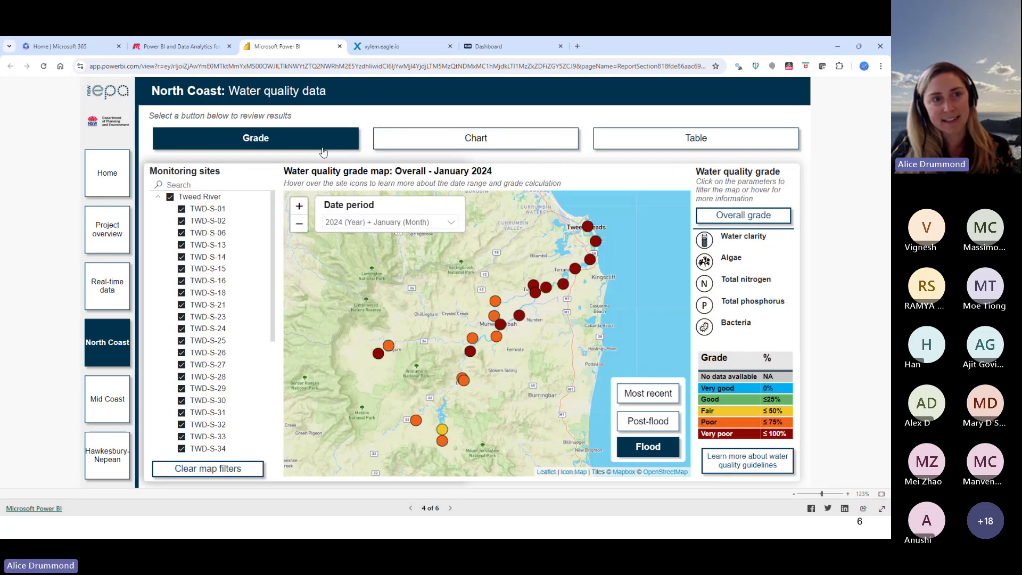
click(839, 46)
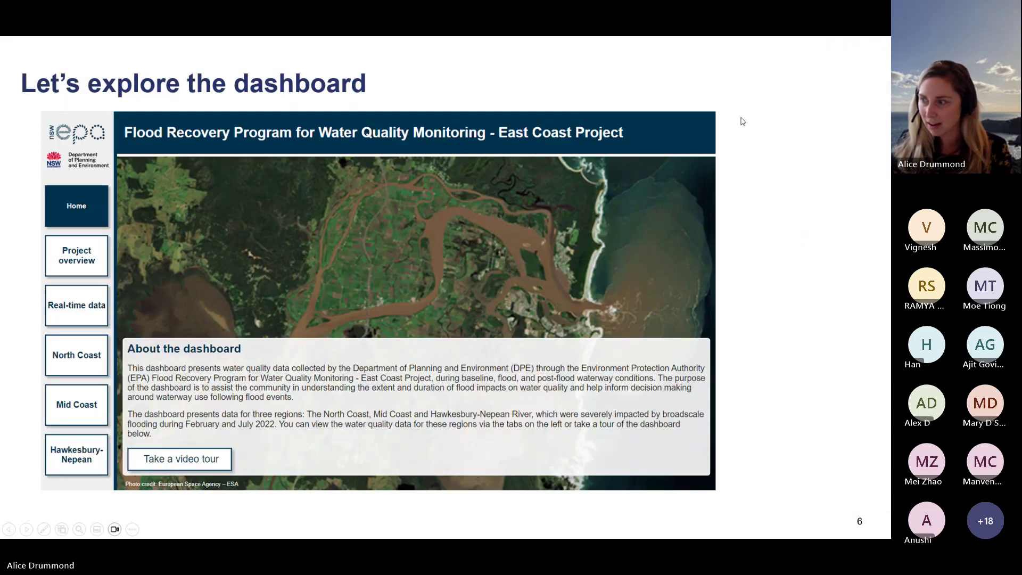
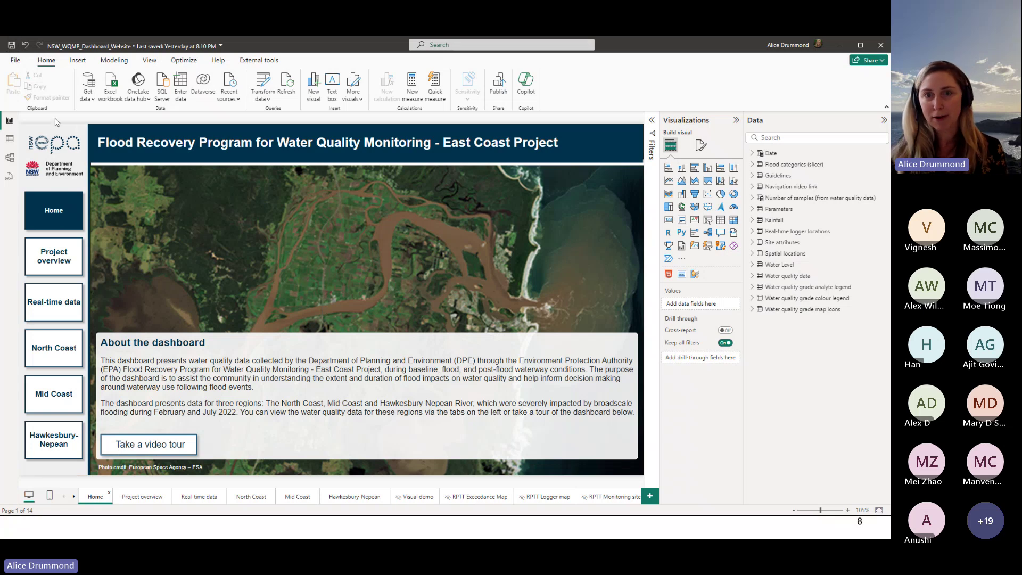
Collapse the Visualizations and Data panes to give the dashboard's Home page more room
click(736, 120)
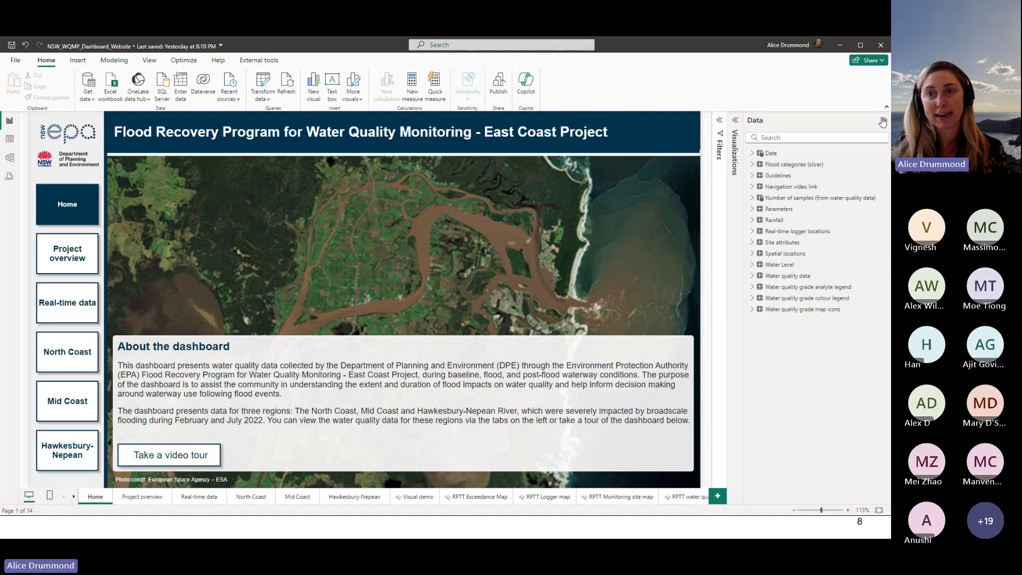
click(883, 120)
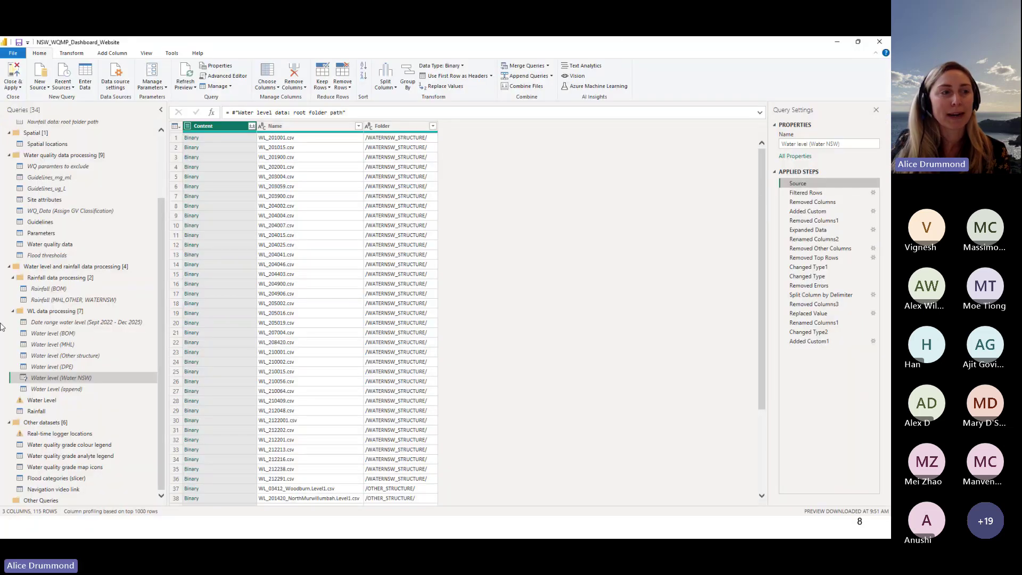
Look through the query groups in the Power Query Editor, from Reference files down to Other datasets
scroll(56, 327, up, 3)
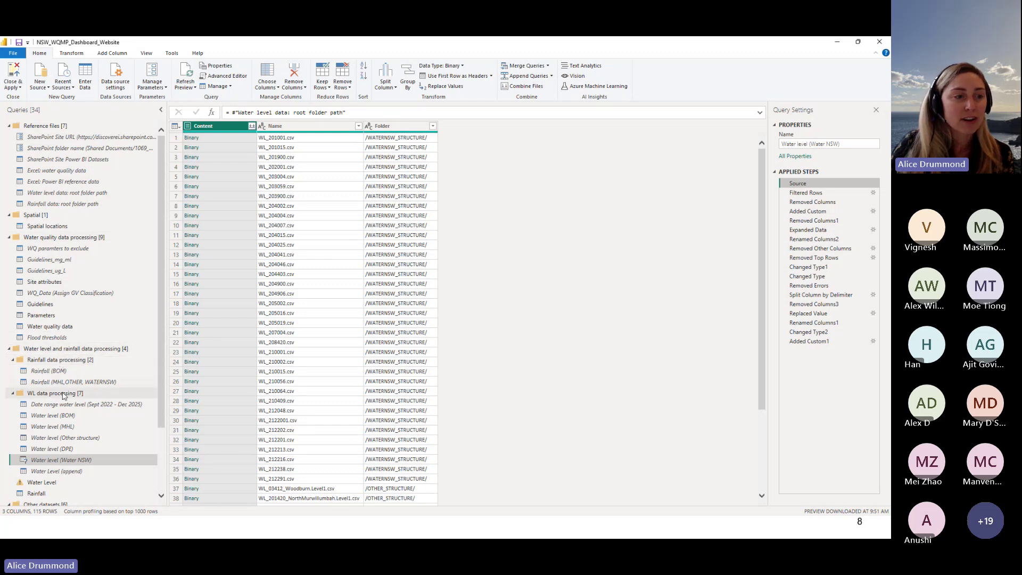
scroll(64, 394, down, 3)
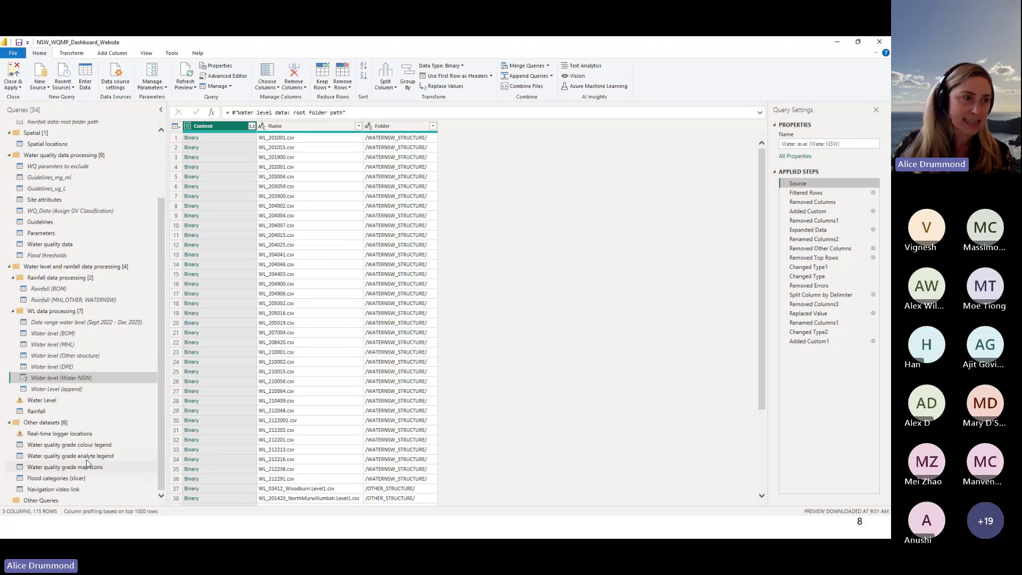
scroll(93, 442, up, 3)
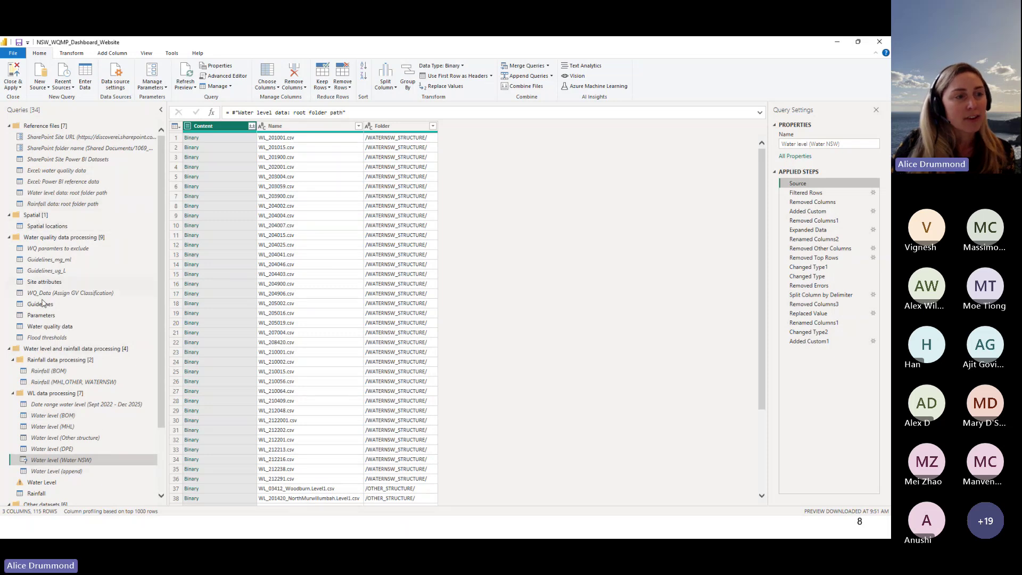
Open the Water quality data query and examine the raw table's columns at its Changed Type7 step
click(68, 328)
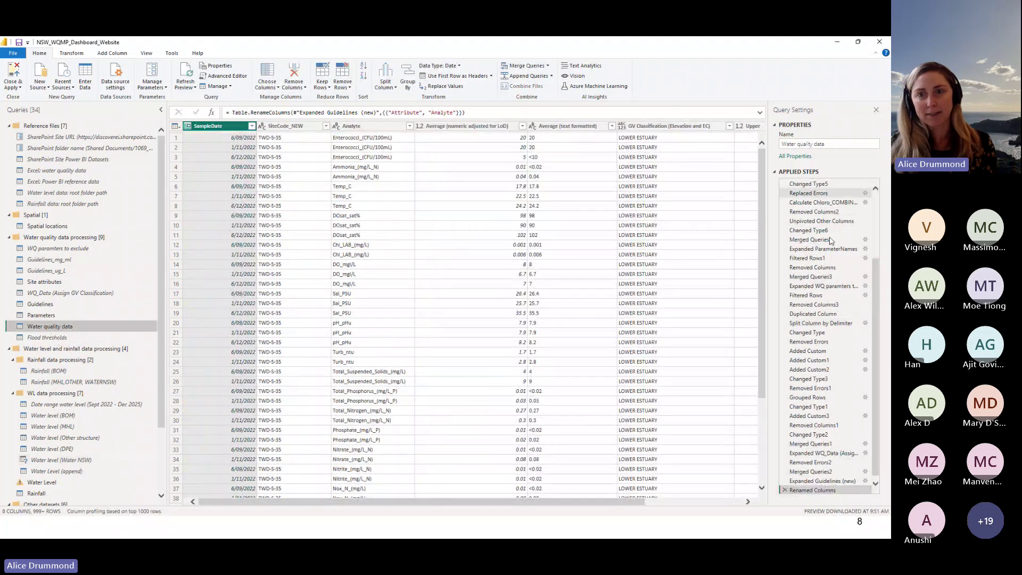
scroll(831, 241, up, 4)
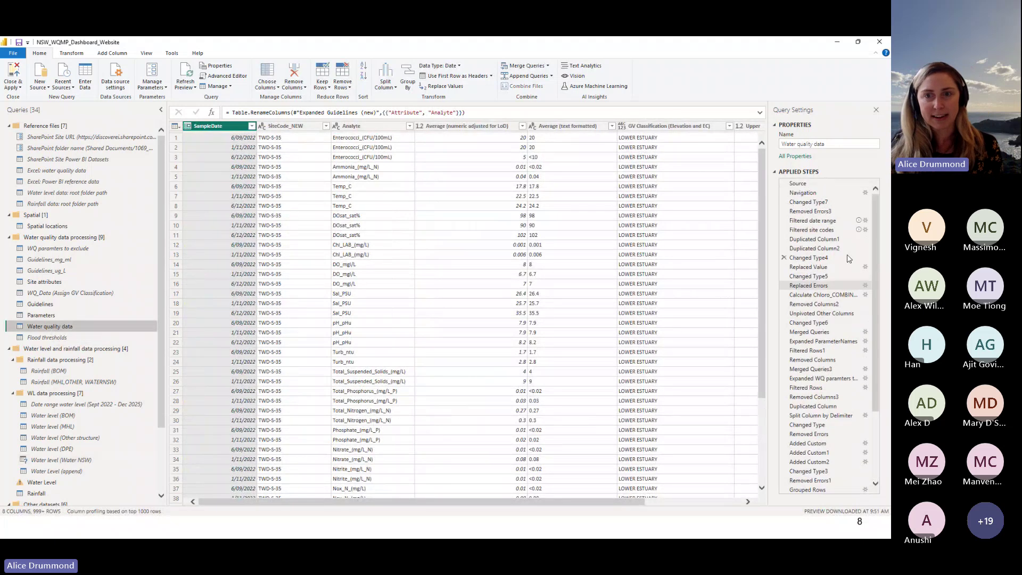
click(822, 206)
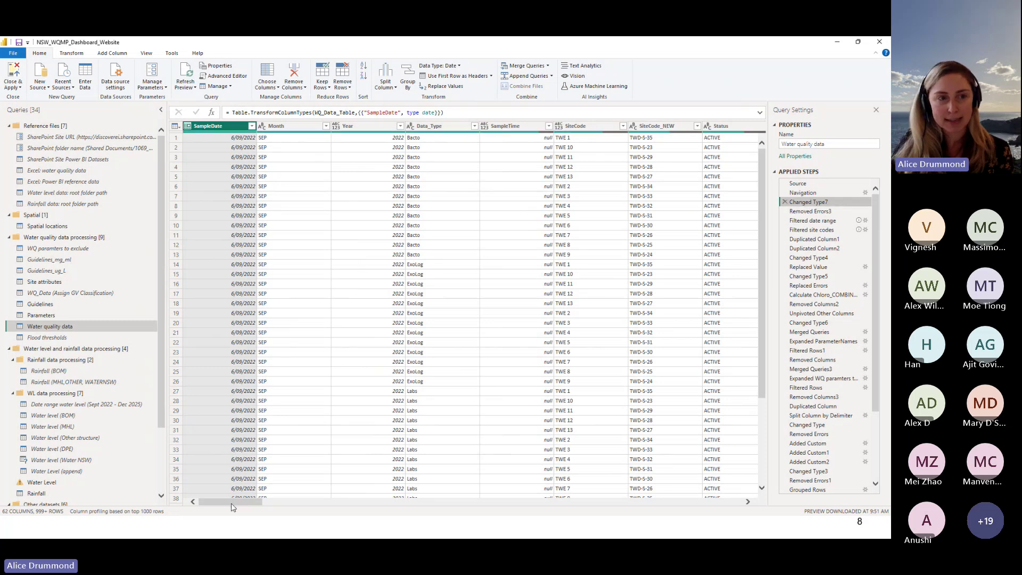
drag(232, 503, 105, 476)
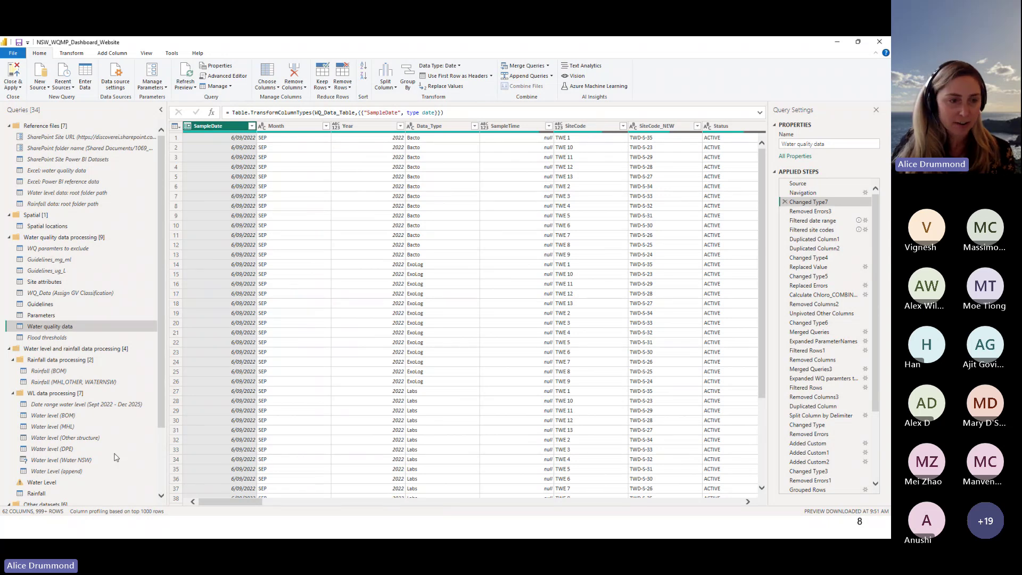
drag(213, 502, 162, 489)
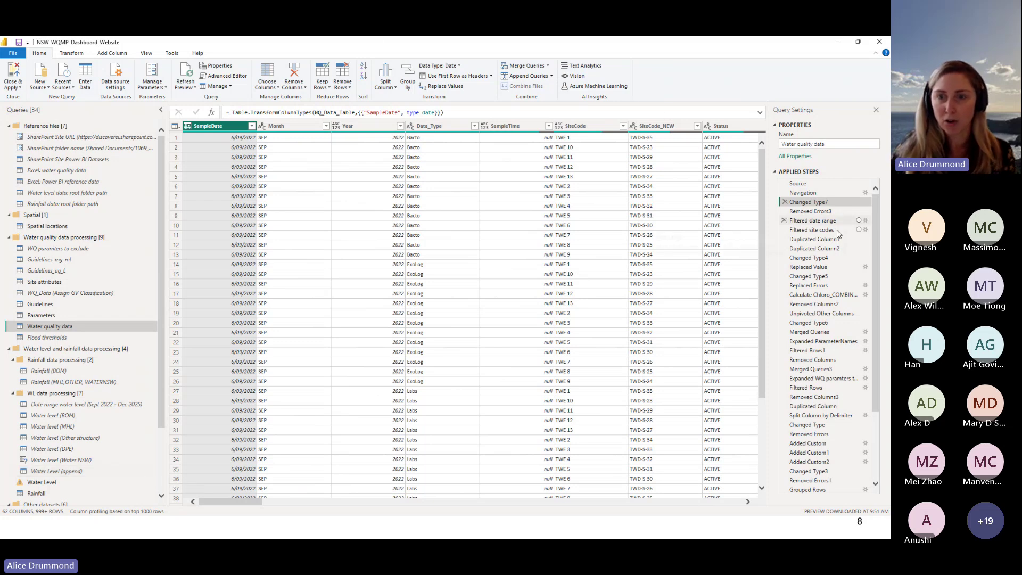
View the Unpivoted Other Columns and Expanded ParameterNames steps, and check the database parameter names in the Parameters query
click(833, 314)
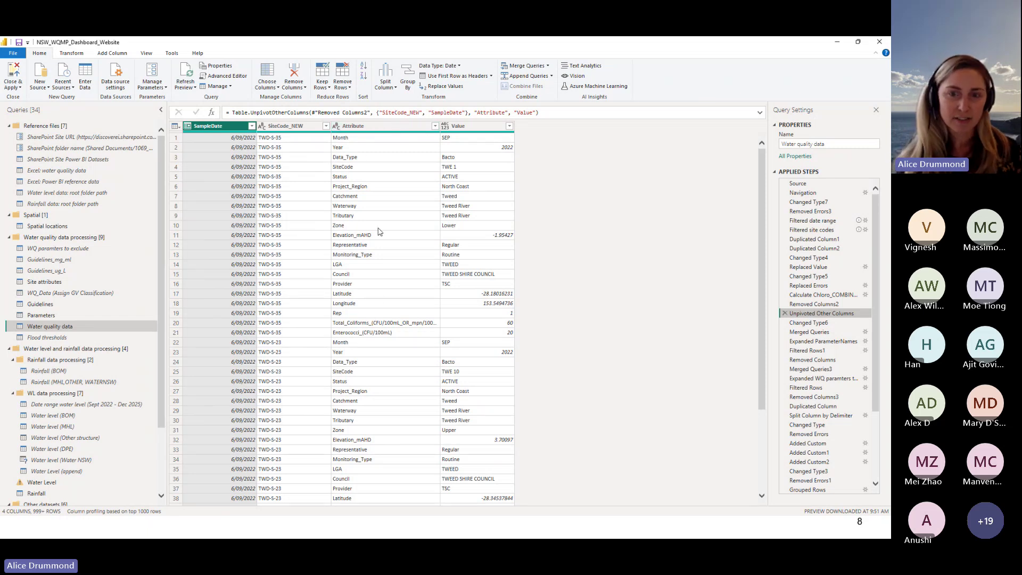
click(832, 343)
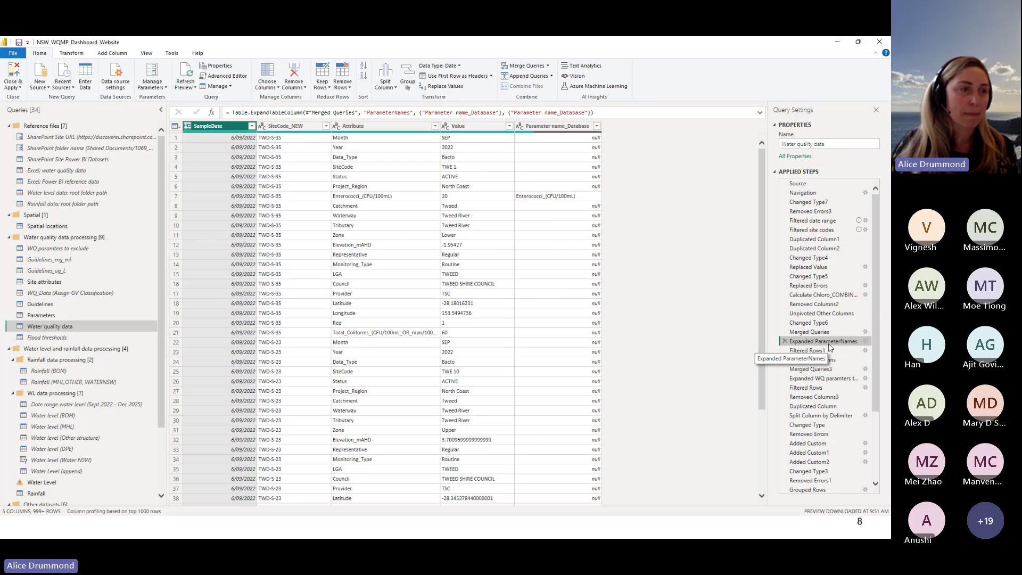
click(62, 316)
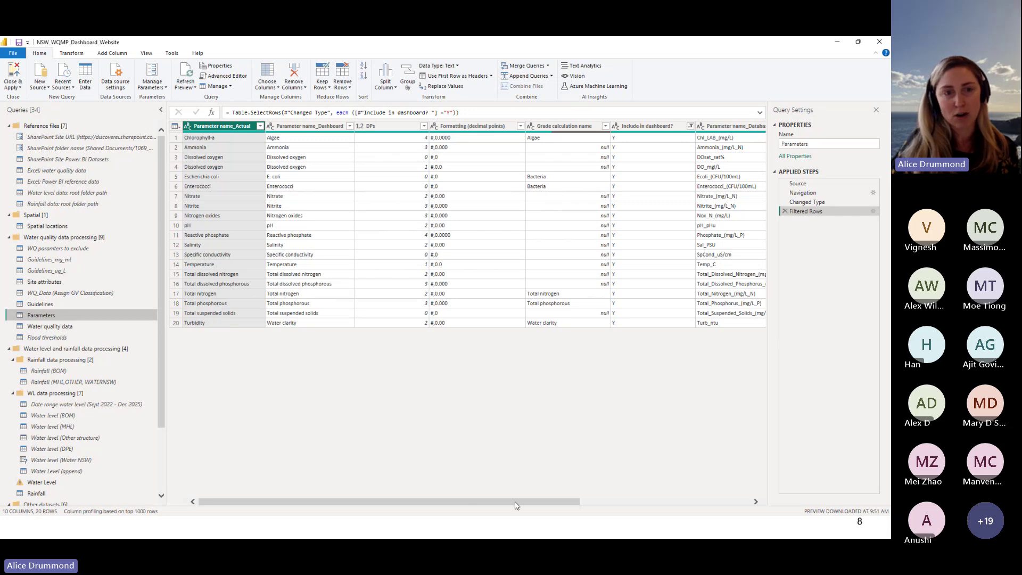
drag(516, 505, 687, 504)
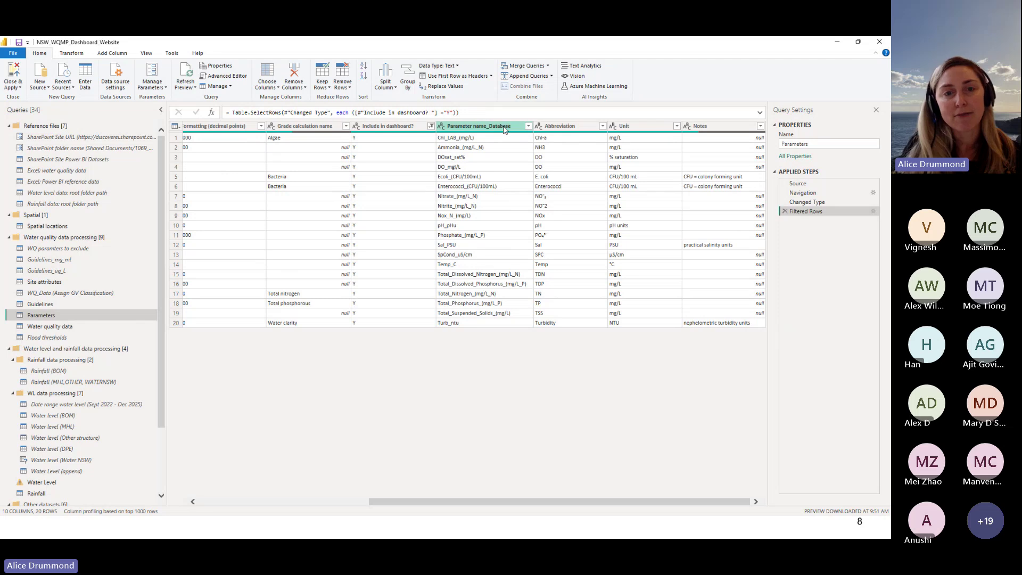
Return to the Water quality data query and compare its Expanded ParameterNames and Filtered Rows1 steps
click(46, 326)
scroll(805, 362, up, 4)
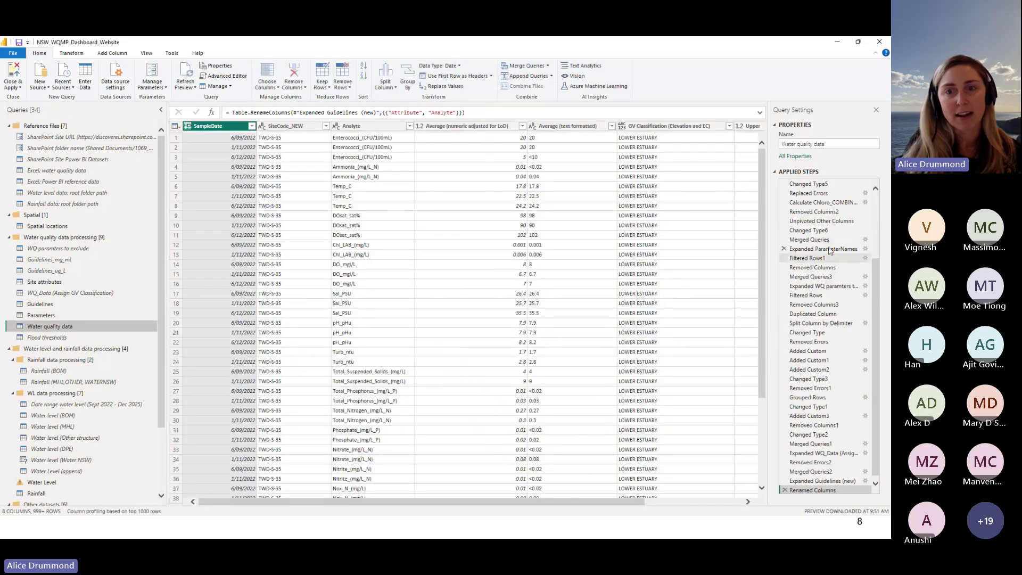
click(819, 341)
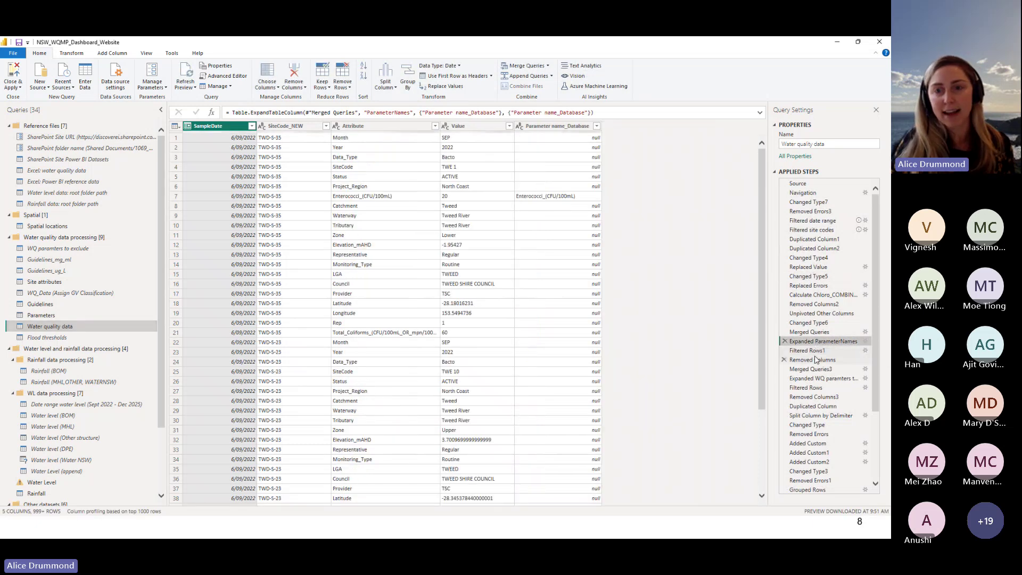
click(816, 350)
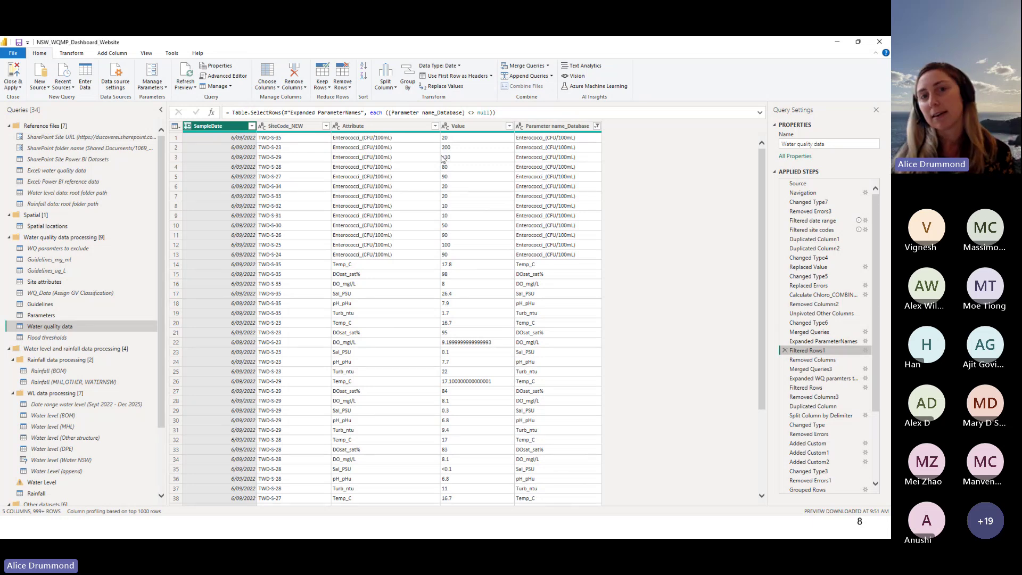
Examine the Split Column by Delimiter and Added Custom2 steps, including the LoD-adjusted value and Below LoD columns
click(820, 417)
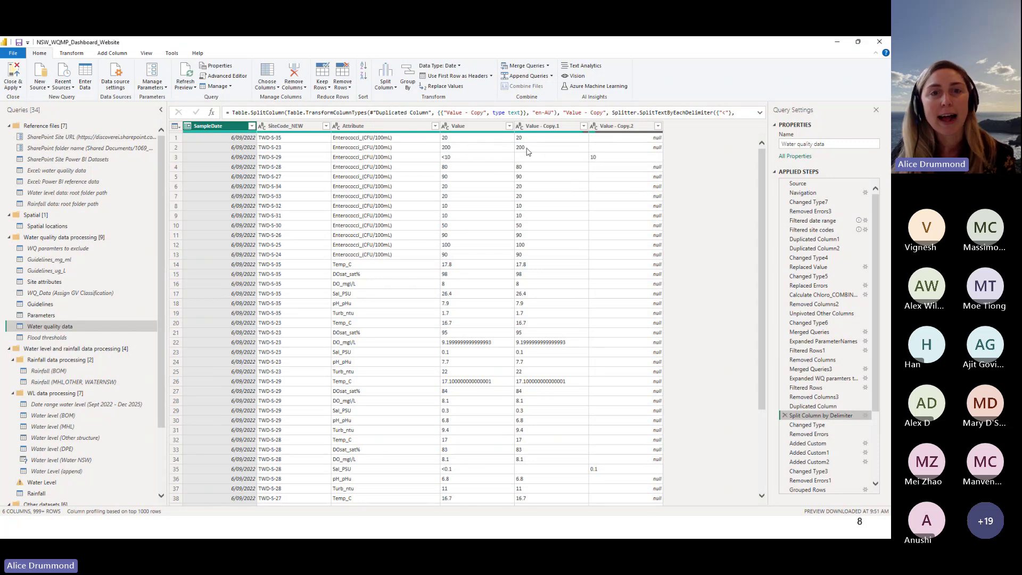
click(820, 462)
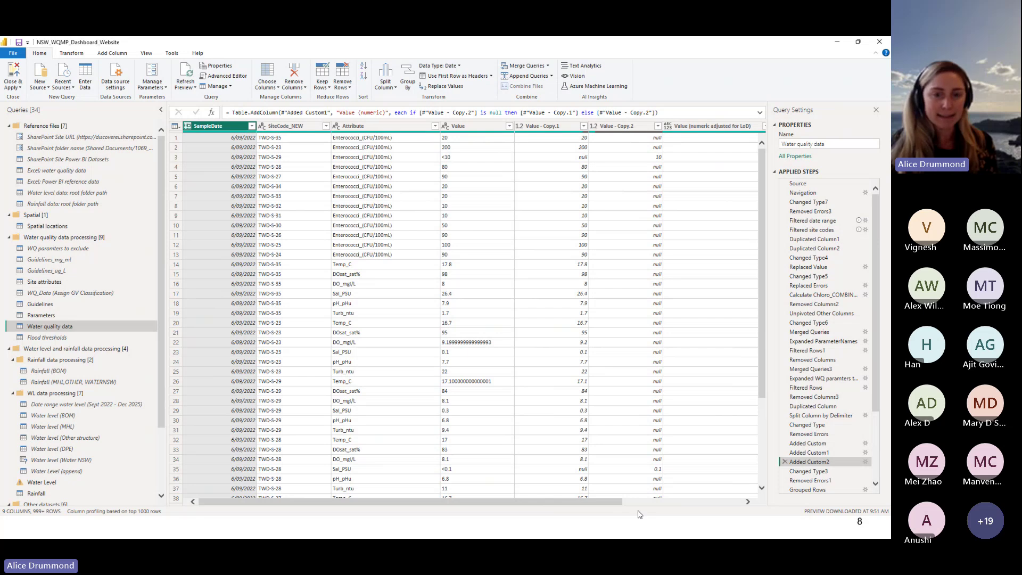
drag(608, 500, 744, 507)
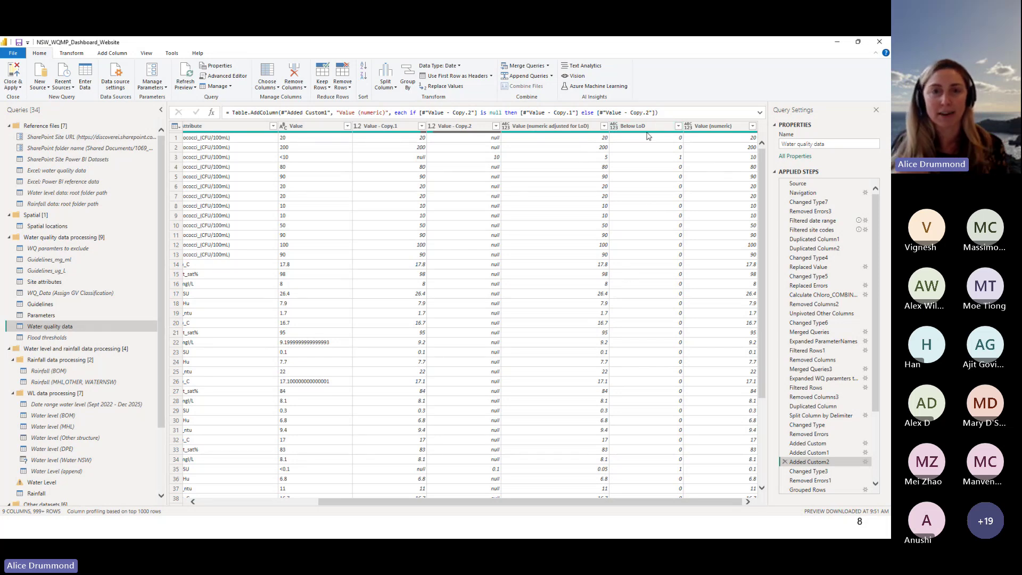
mouse_move(648, 135)
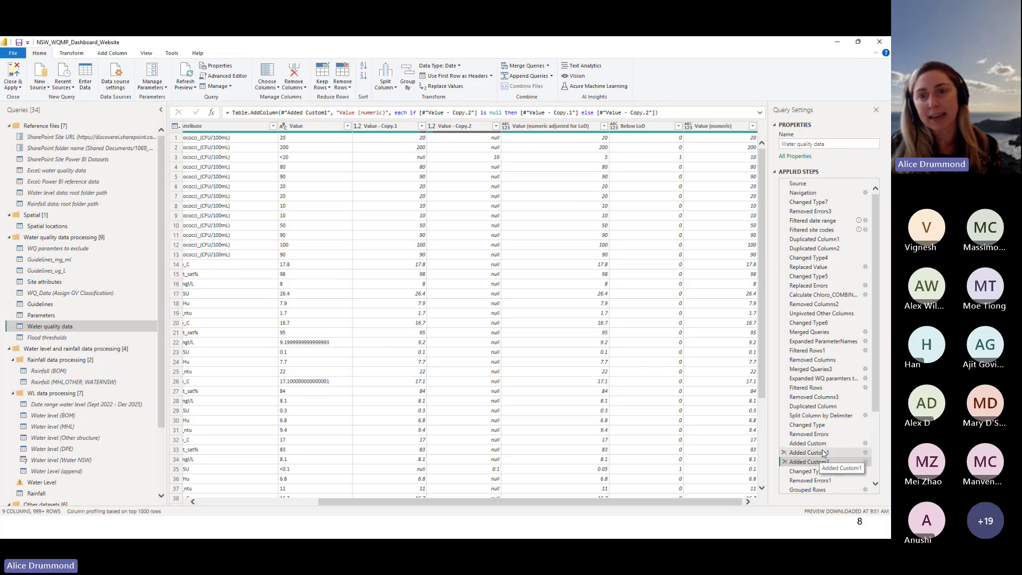
Select the Expanded WQ_Data step and inspect the WQ_Data (Assign GV Classification) query that it merges in
scroll(823, 453, down, 3)
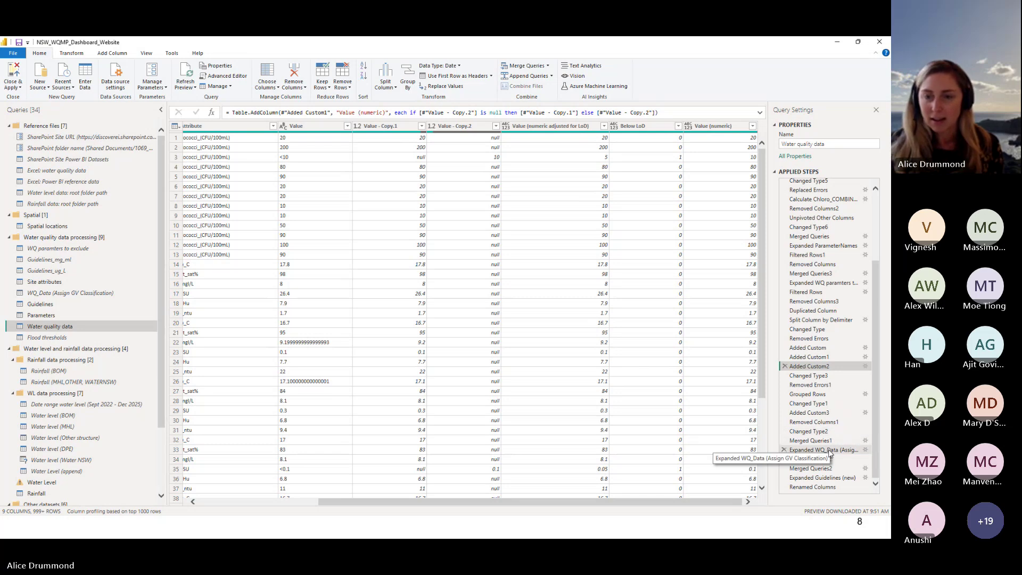
click(816, 450)
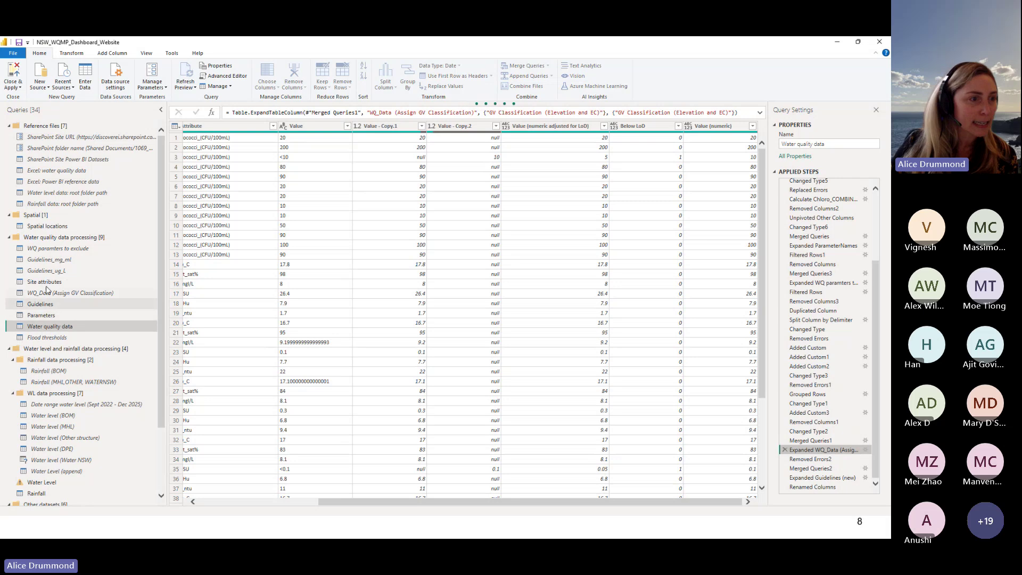
click(78, 294)
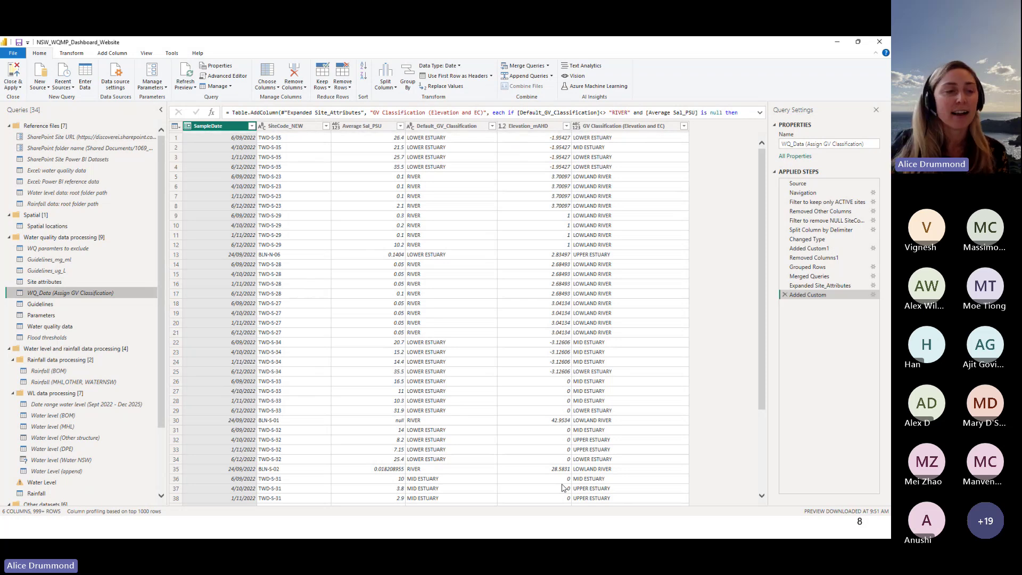
View the final Water quality data table with its Upper and Lower guideline columns
click(58, 330)
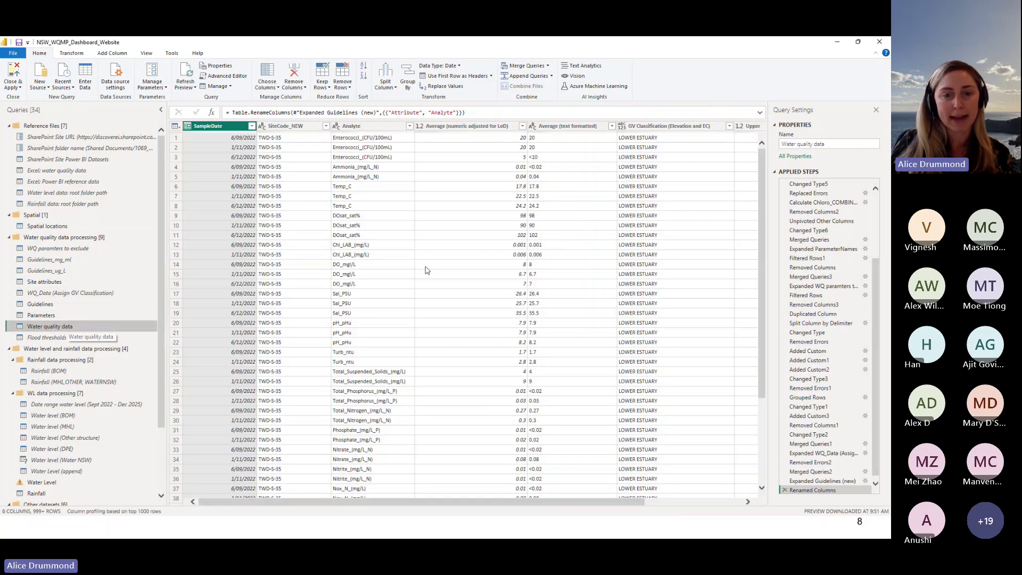
drag(478, 503, 575, 504)
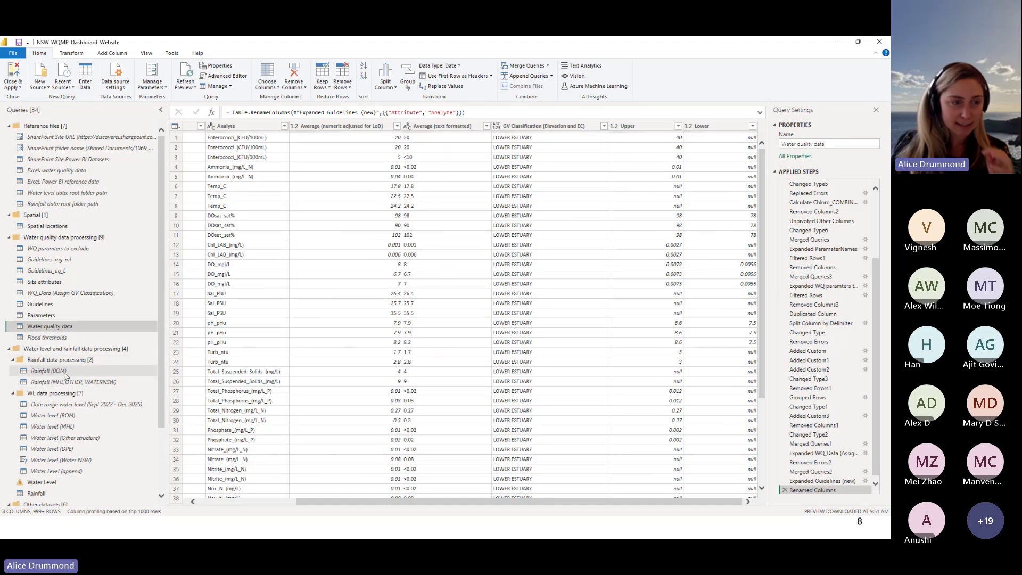
Open the Rainfall (BOM) query at its Source step and look through the list of rainfall CSV files
click(36, 371)
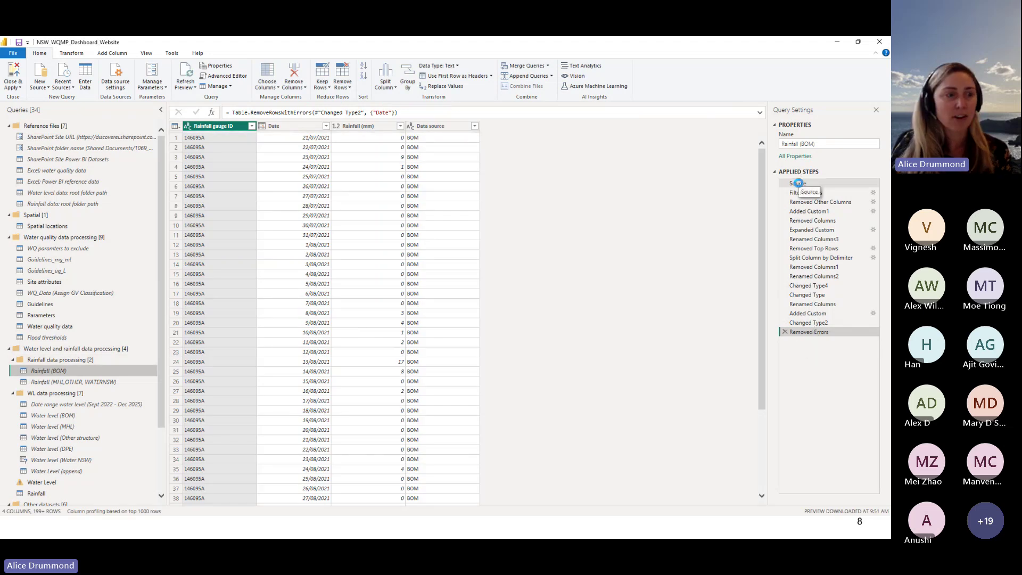
click(798, 184)
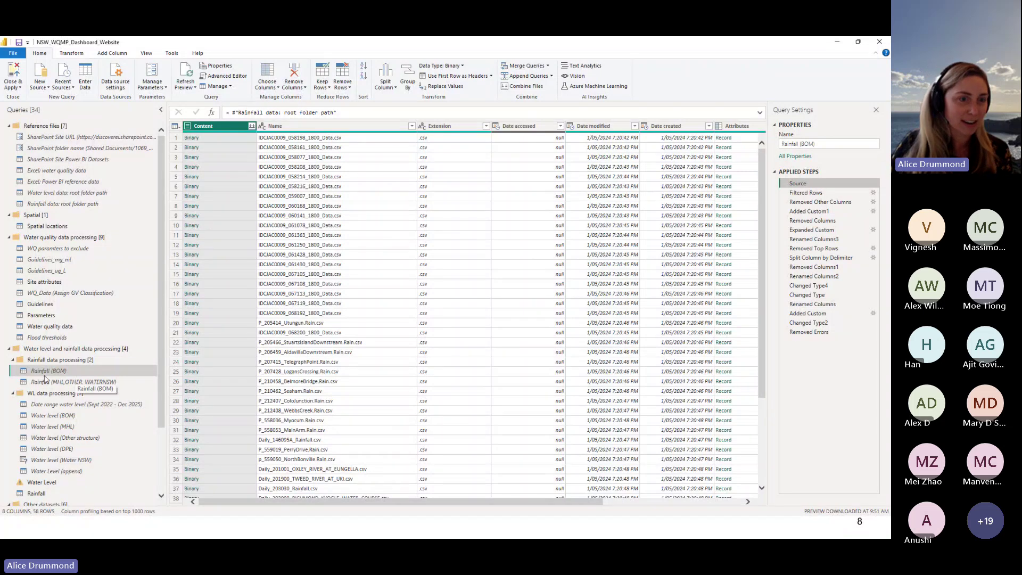
scroll(389, 442, down, 6)
scroll(390, 441, down, 1)
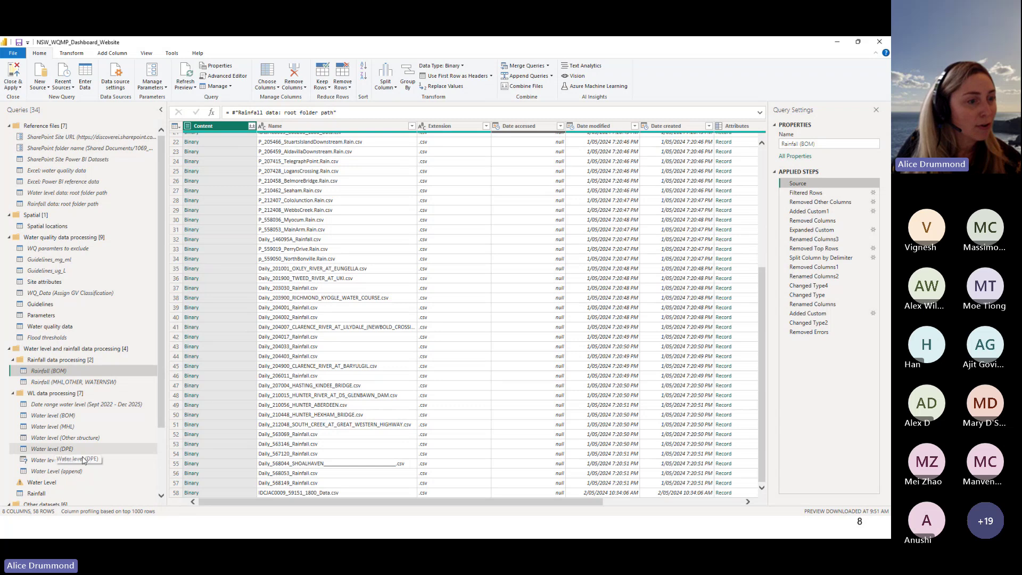
Open the Water level (Water NSW) query at its Source step and review the water level files and their folders
click(59, 460)
click(832, 183)
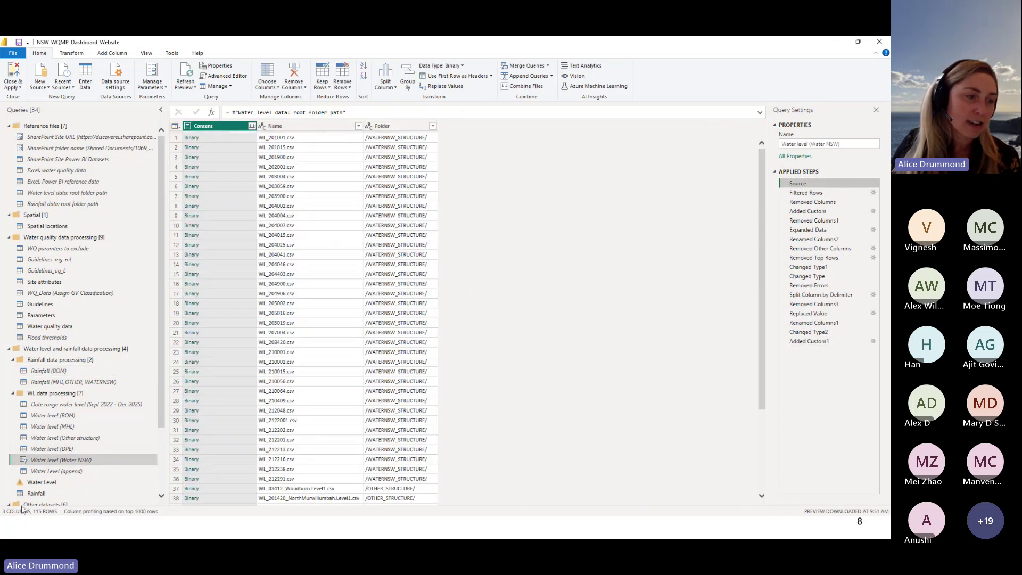
scroll(318, 347, down, 1)
scroll(318, 346, down, 4)
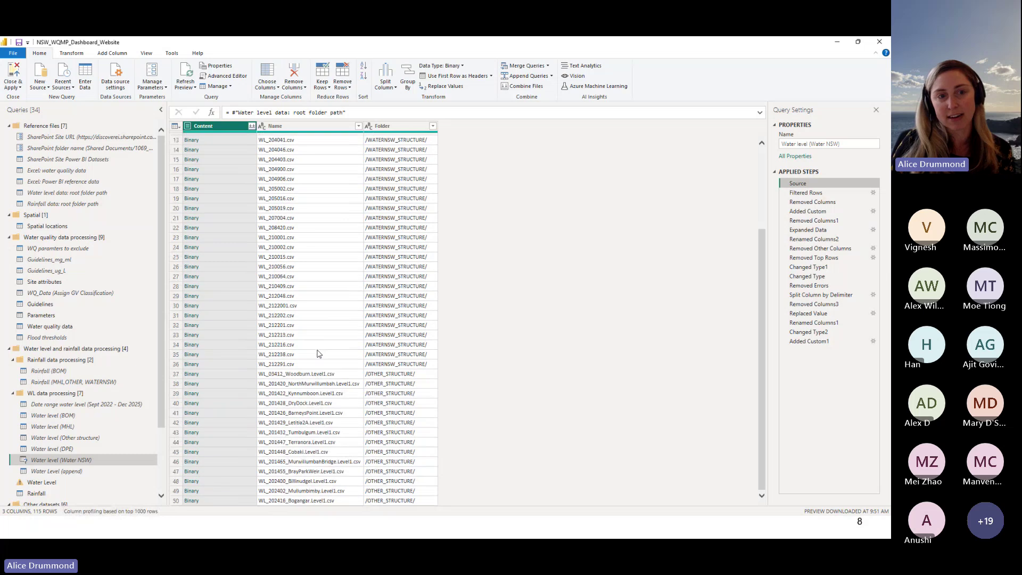
scroll(318, 354, down, 15)
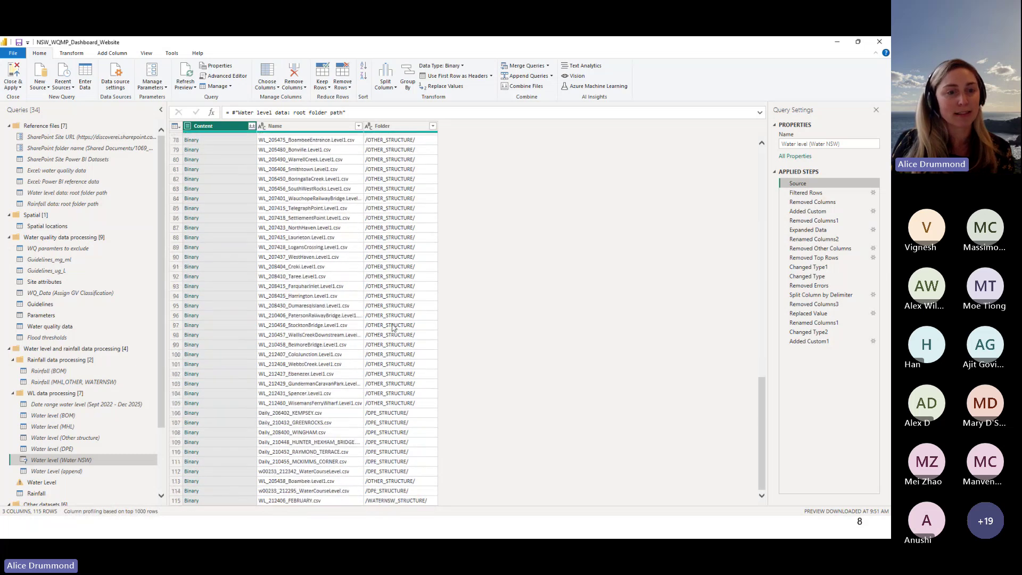
scroll(403, 481, up, 20)
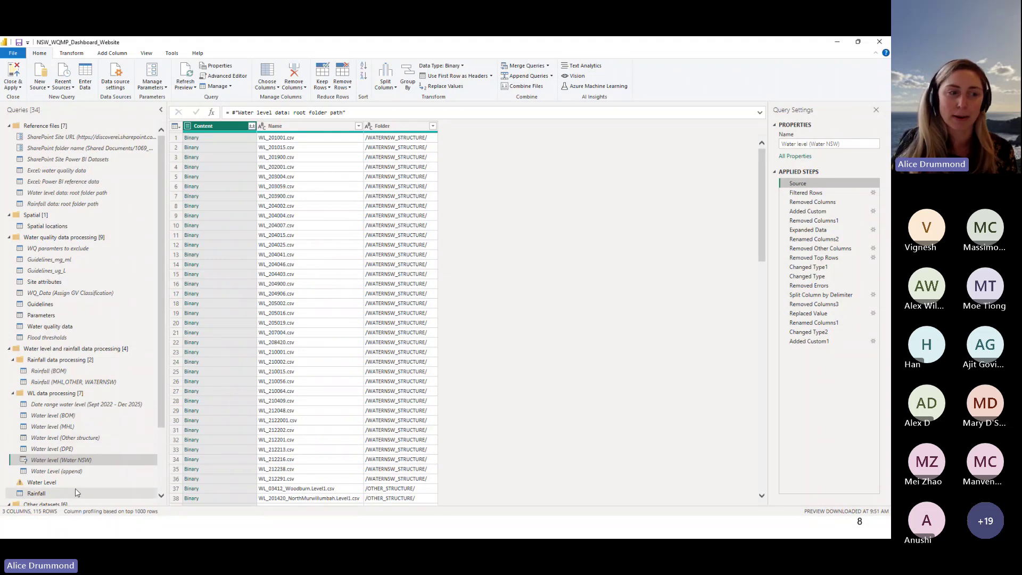
scroll(75, 488, down, 3)
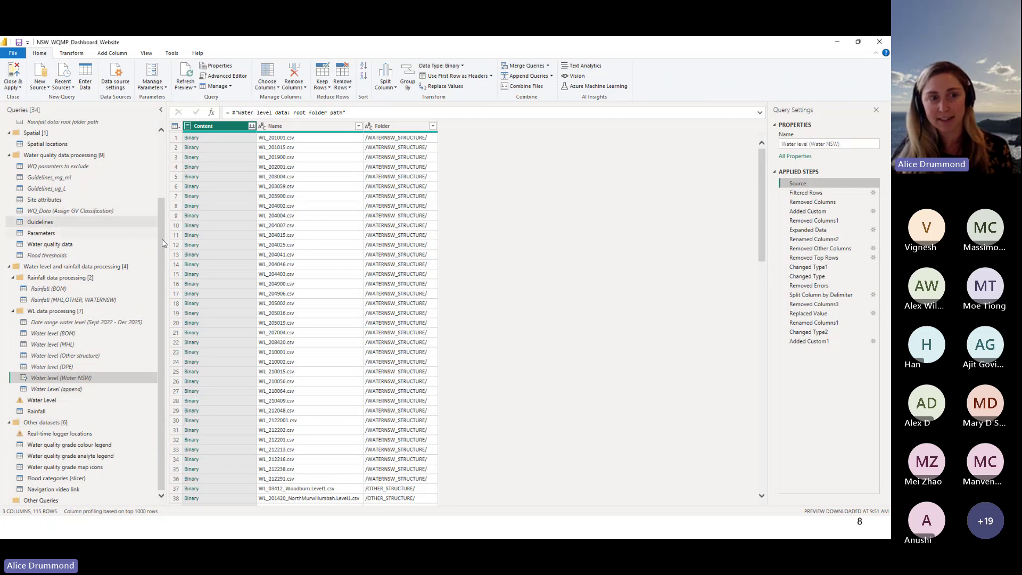
Look back through the query list up to the Reference files group and return from Power Query to the report
drag(161, 244, 168, 140)
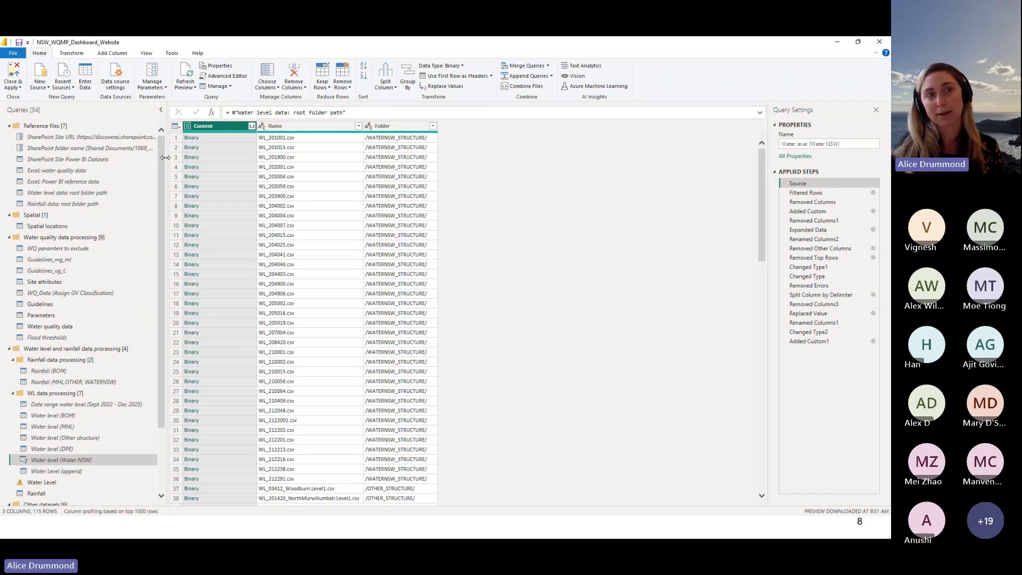
click(839, 42)
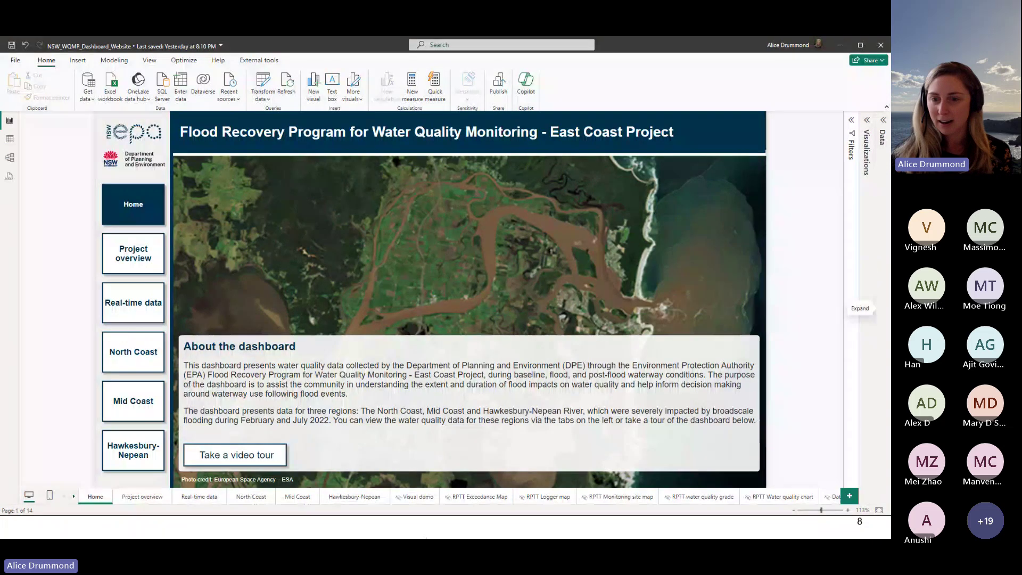
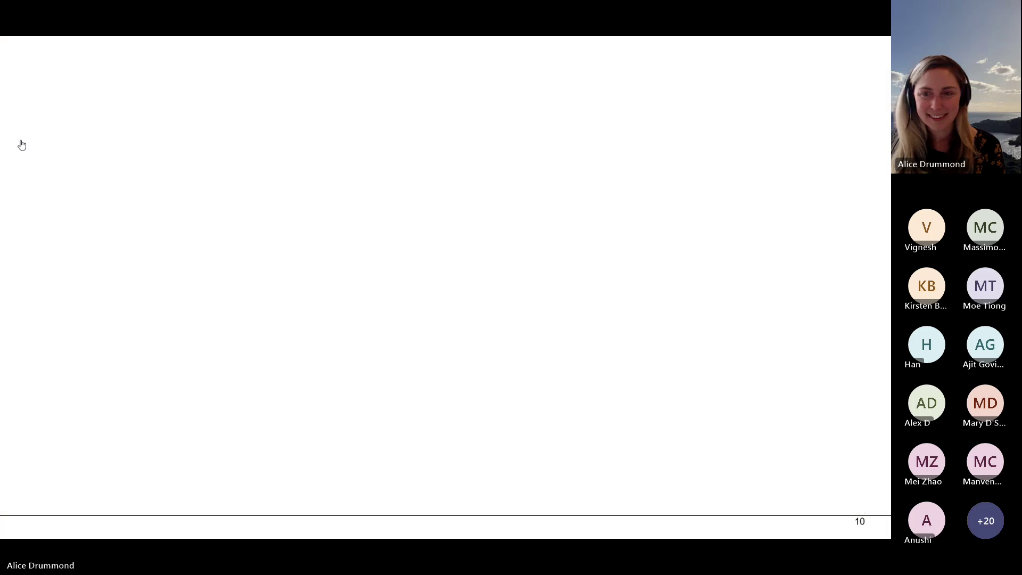
Show the formula of the Exceedance? column in the Water quality data table and filter that column to the value 1
click(822, 278)
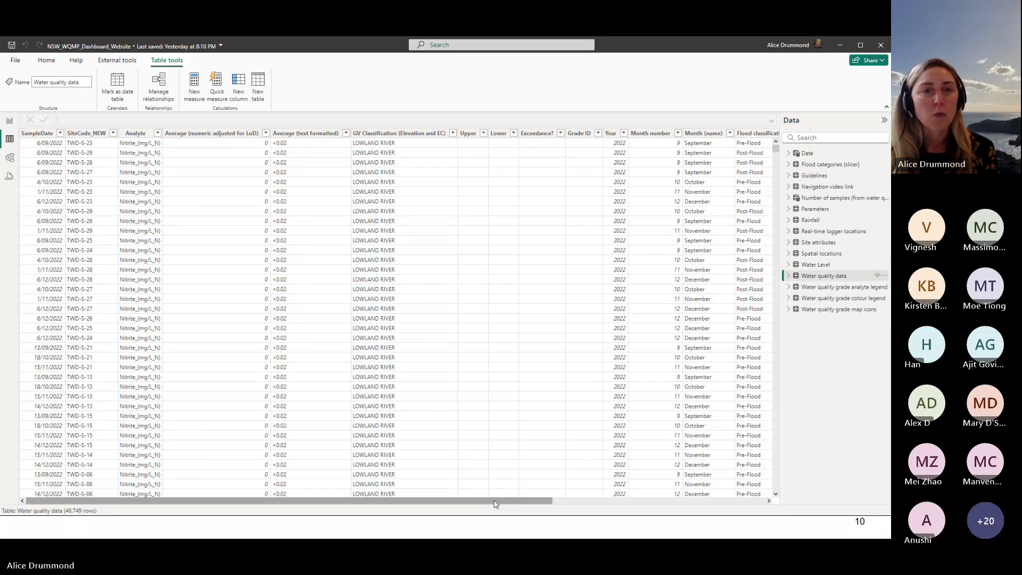
click(539, 135)
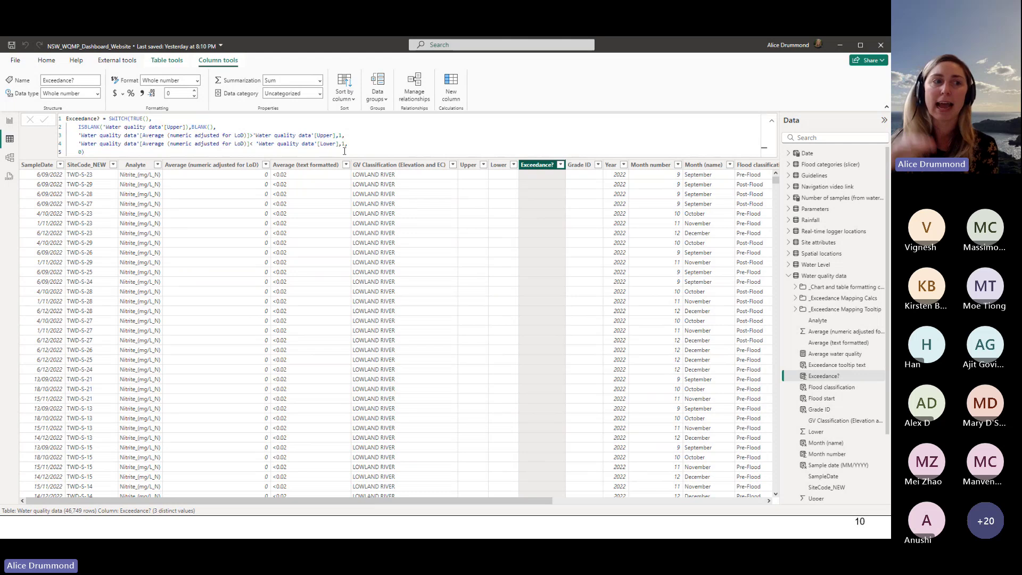
click(560, 164)
click(580, 244)
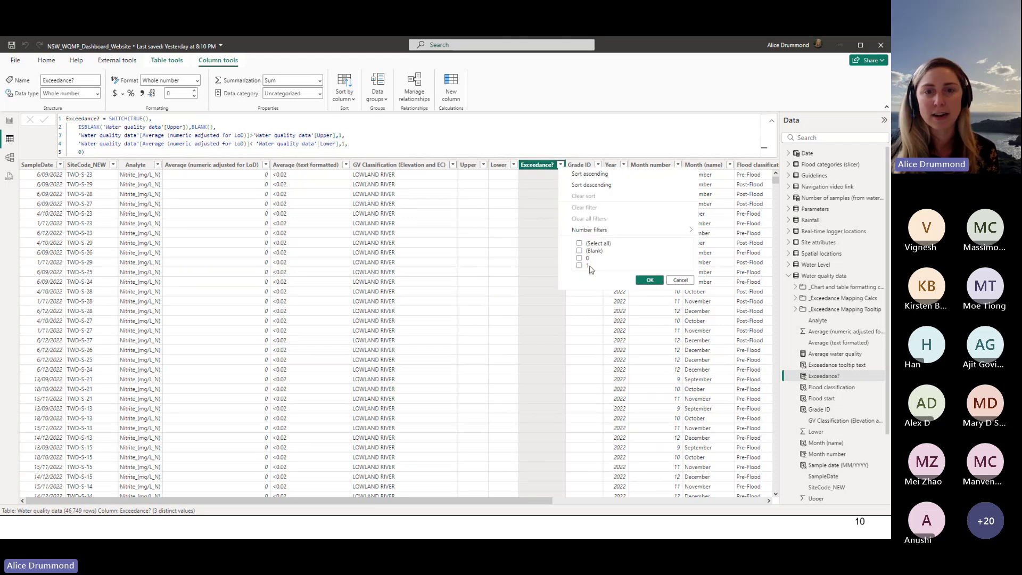
click(579, 265)
click(650, 281)
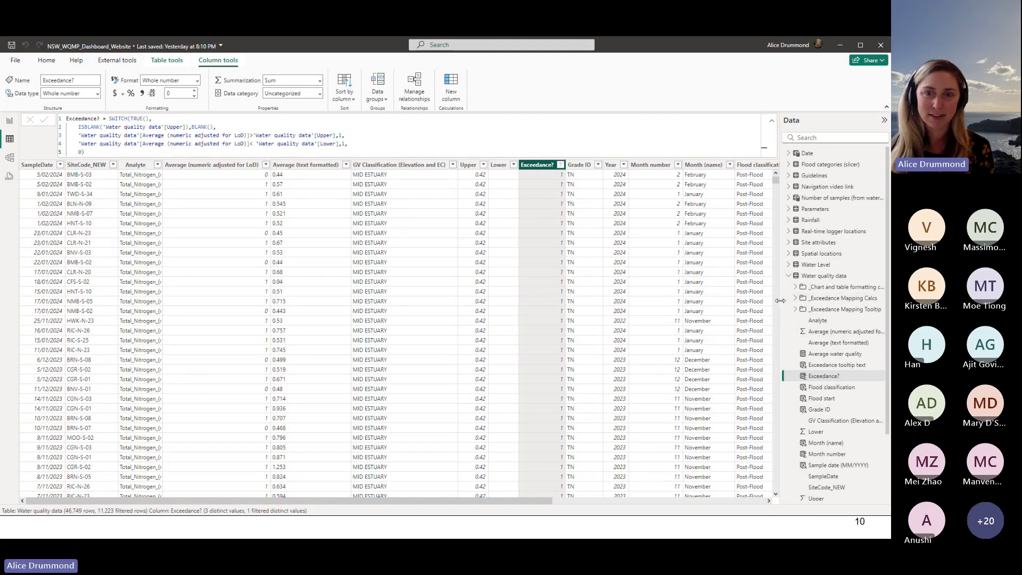
drag(782, 301, 721, 301)
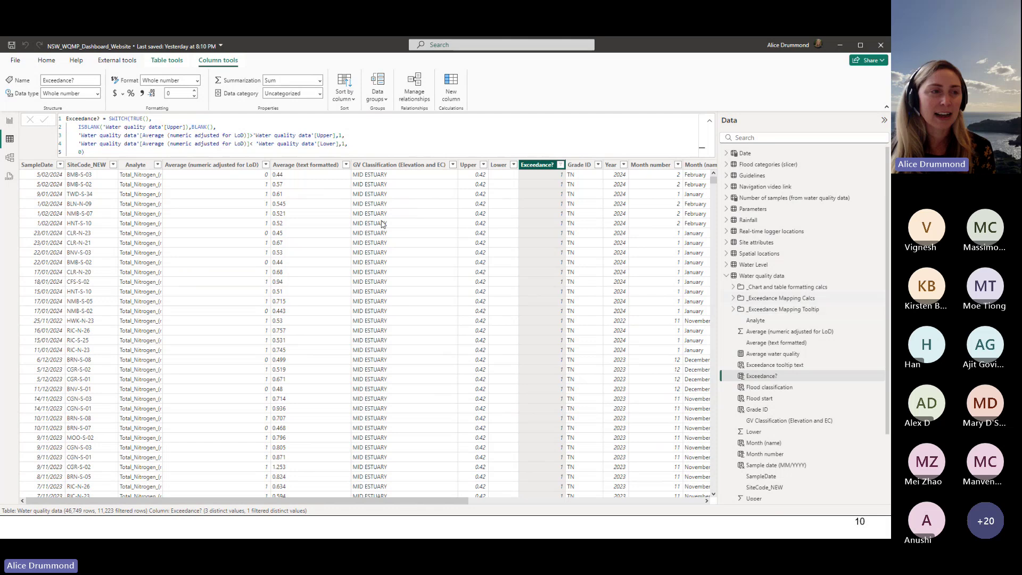
Go to the North Coast report page and filter its water quality grade map by Algae, followed by Total nitrogen
click(10, 120)
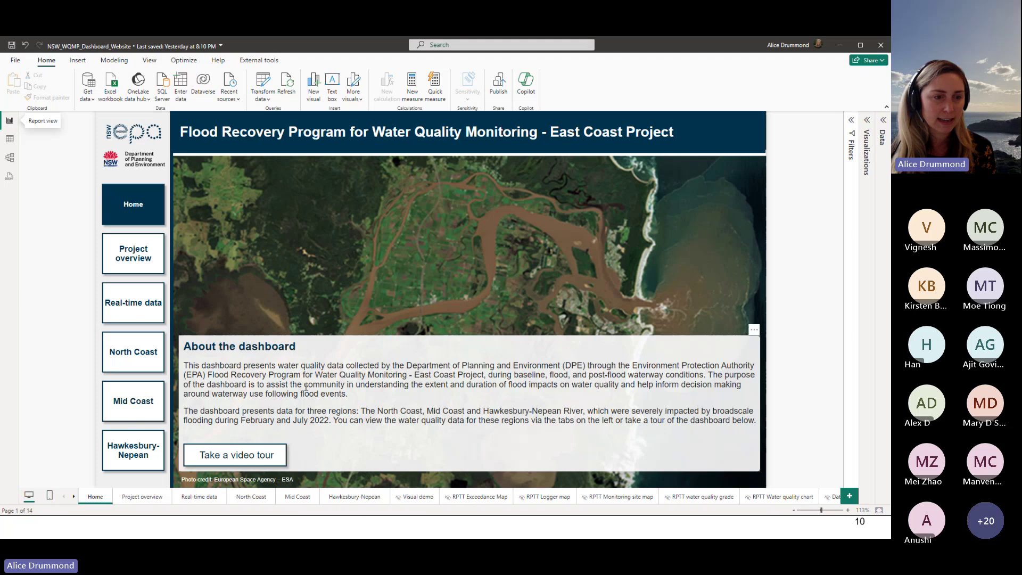
click(250, 497)
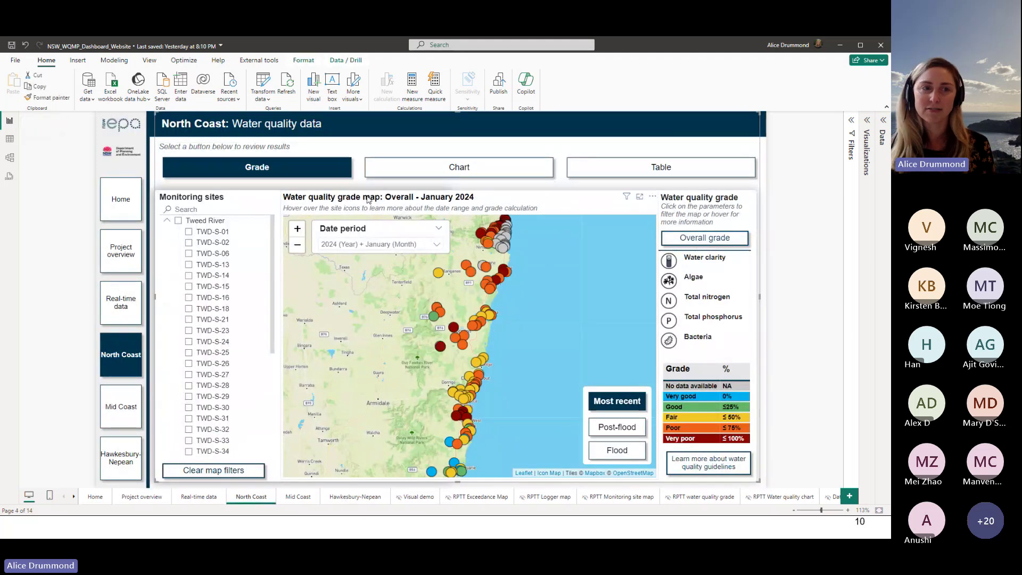
click(367, 200)
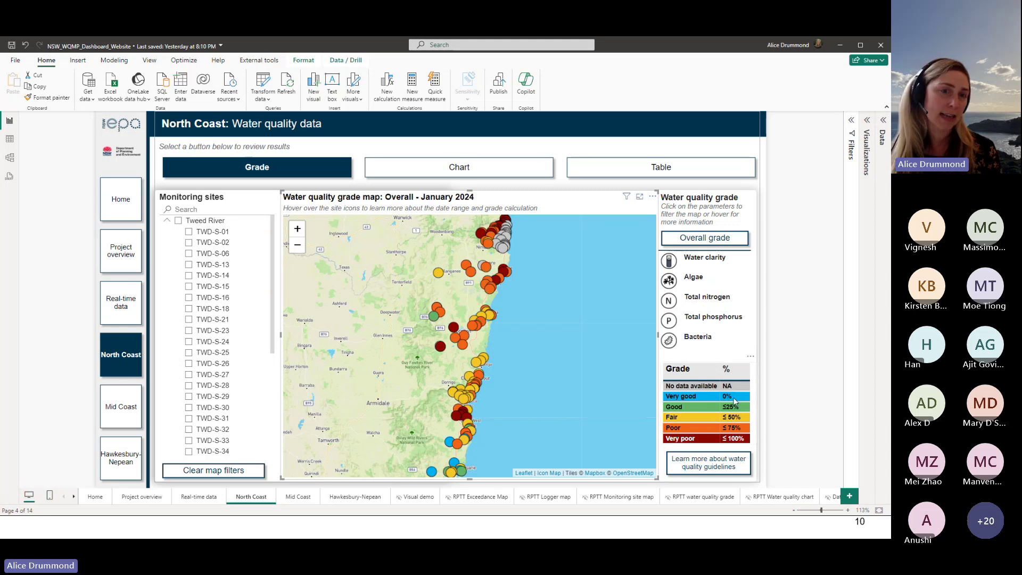
click(706, 286)
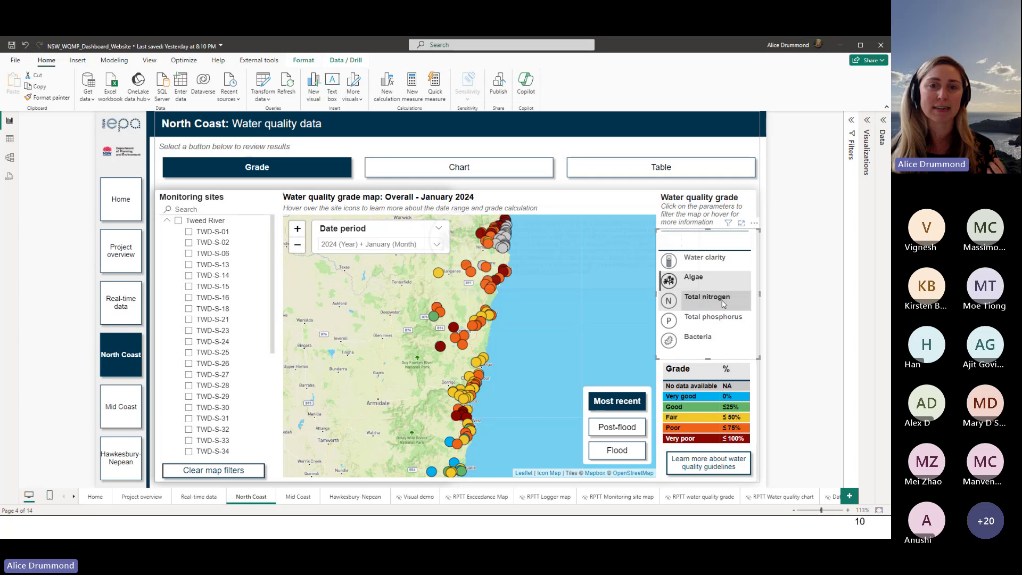
click(718, 283)
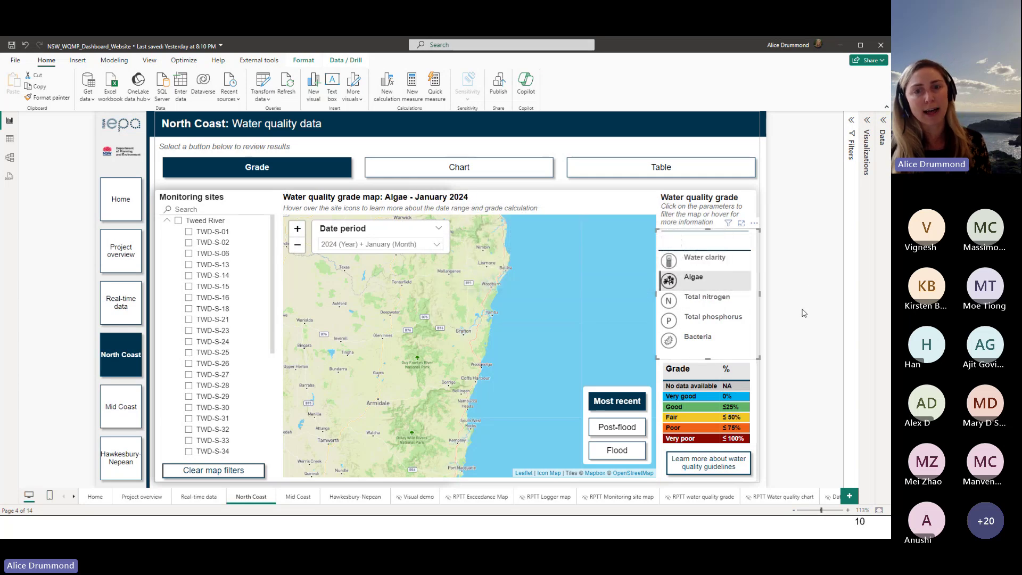
click(705, 296)
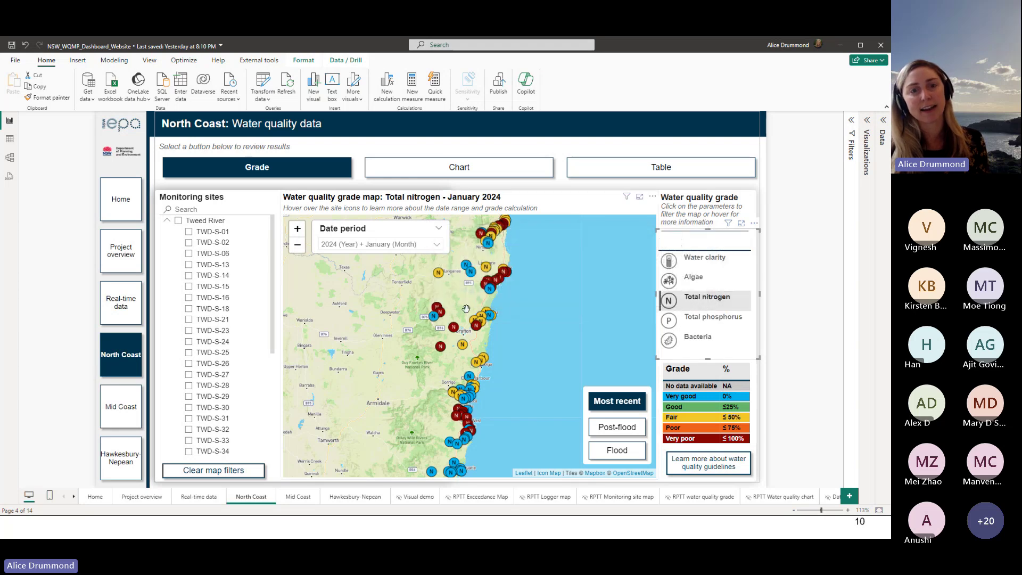
Review the measures in the _Exceedance Mapping Calcs folder of the Water quality data table and switch back to the slide show
click(883, 119)
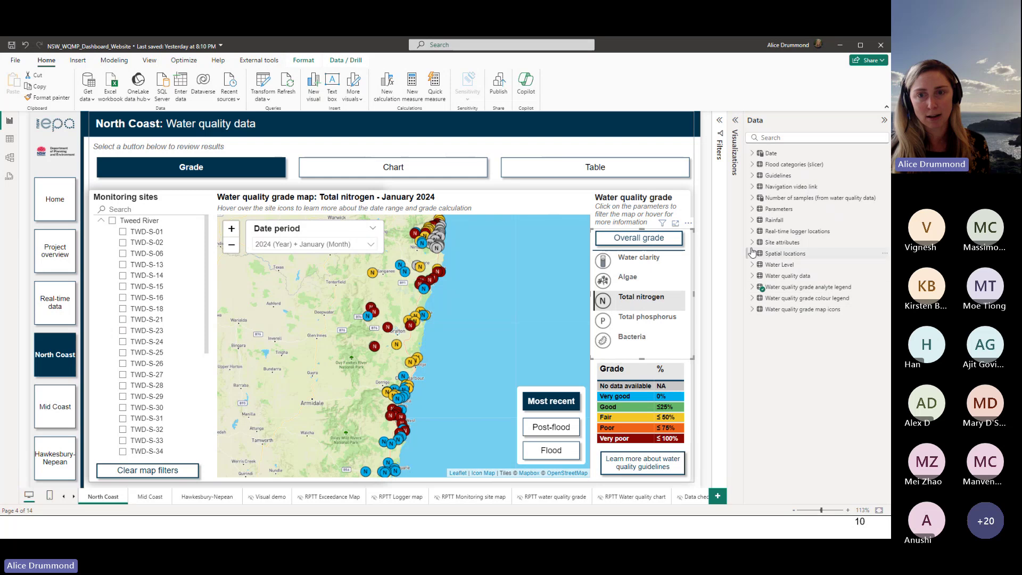
click(751, 275)
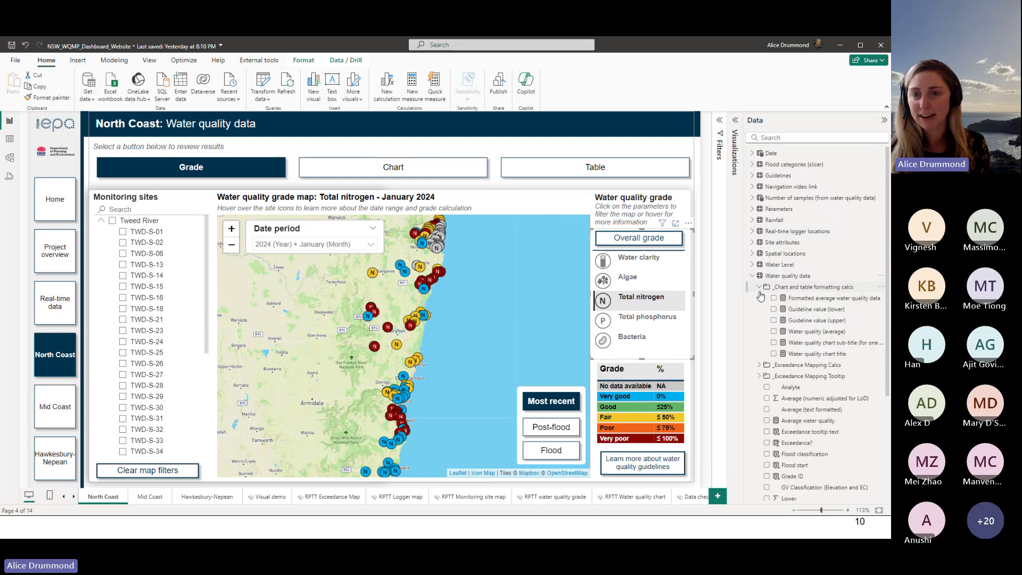
click(759, 364)
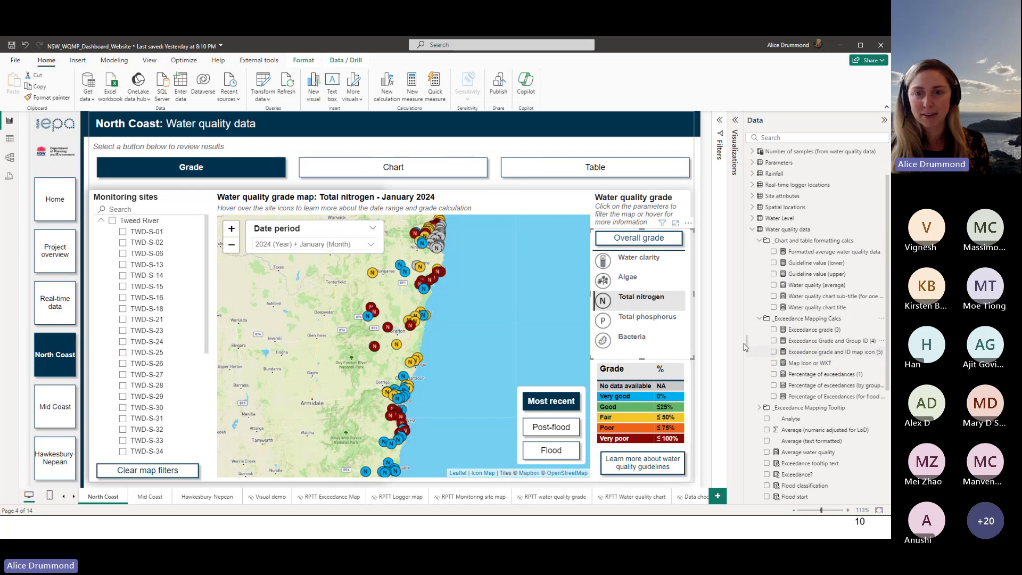
drag(745, 344, 699, 343)
scroll(763, 356, down, 1)
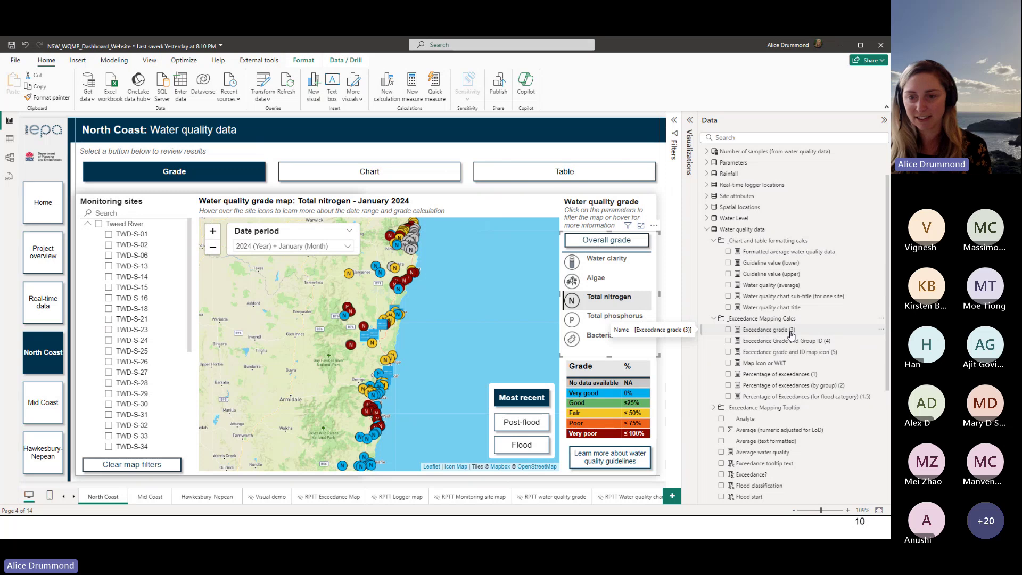
key(alt+Tab)
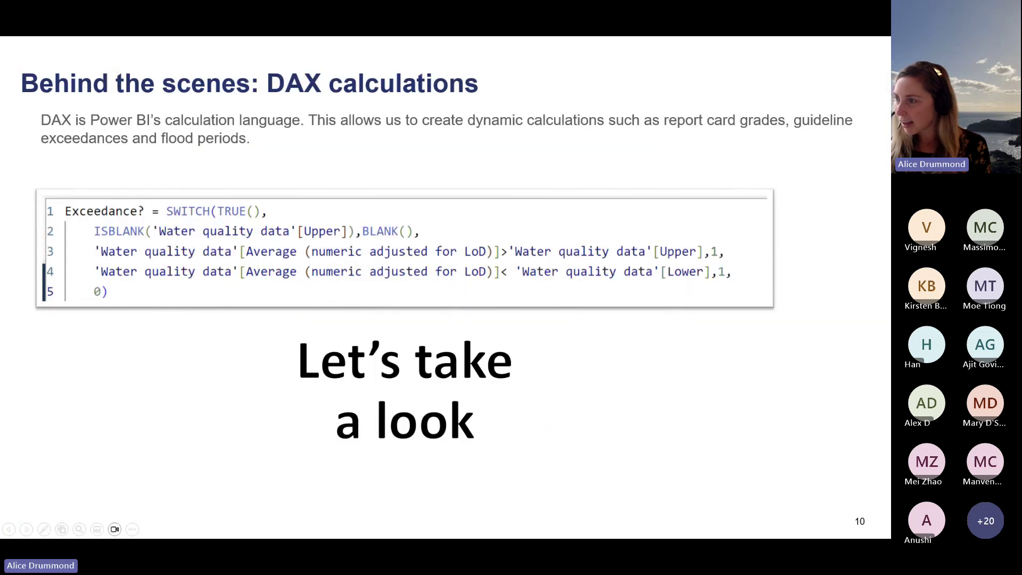
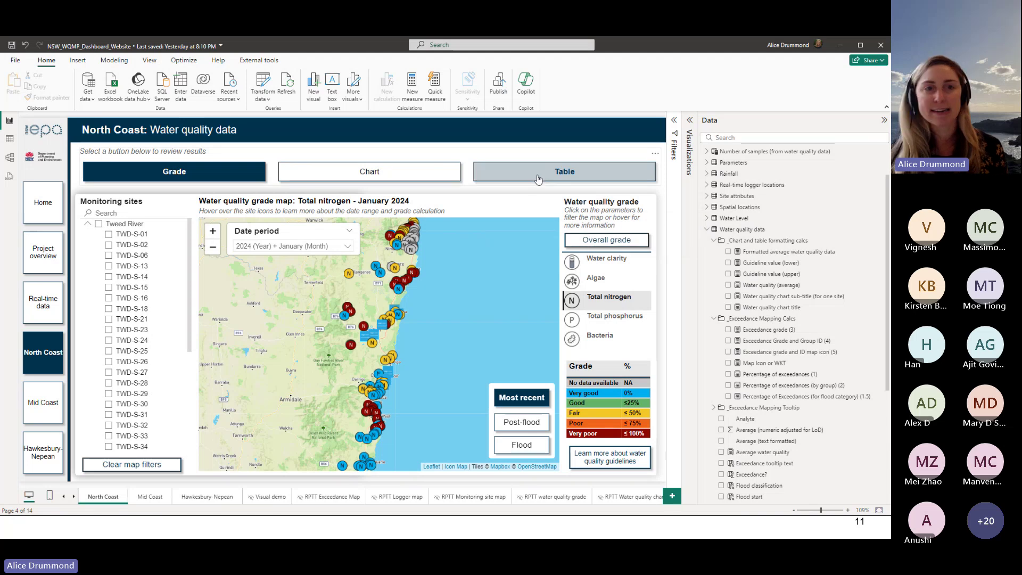
Select the page navigator on the report's Home page and look at its format options and the Navigator button types available to insert
click(43, 207)
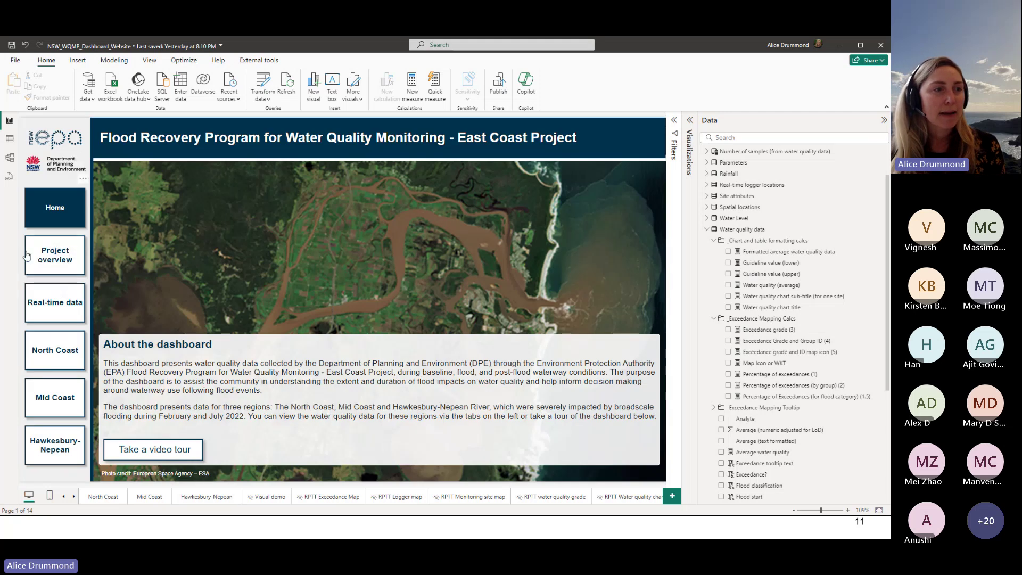
click(35, 233)
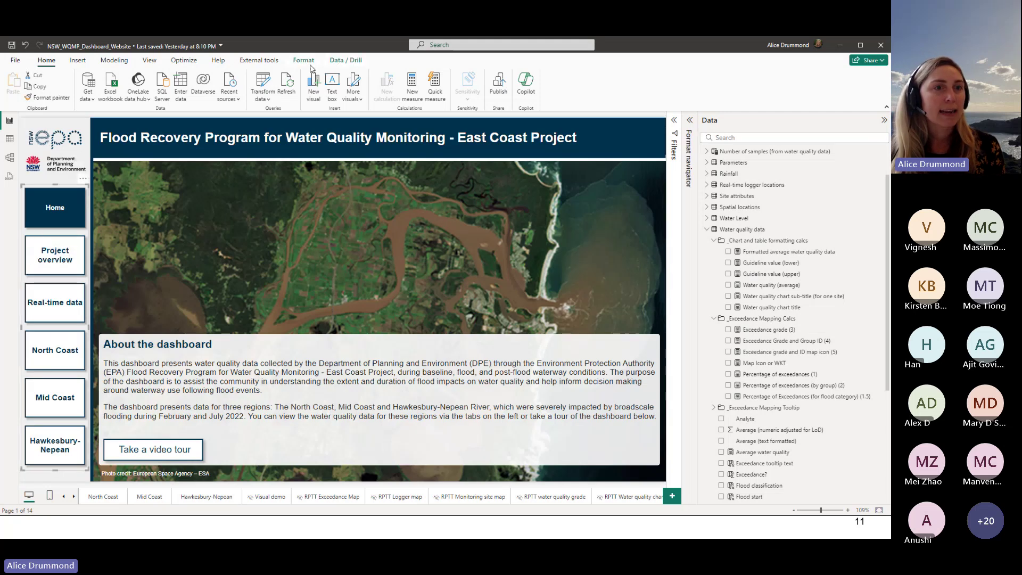
click(149, 60)
click(691, 122)
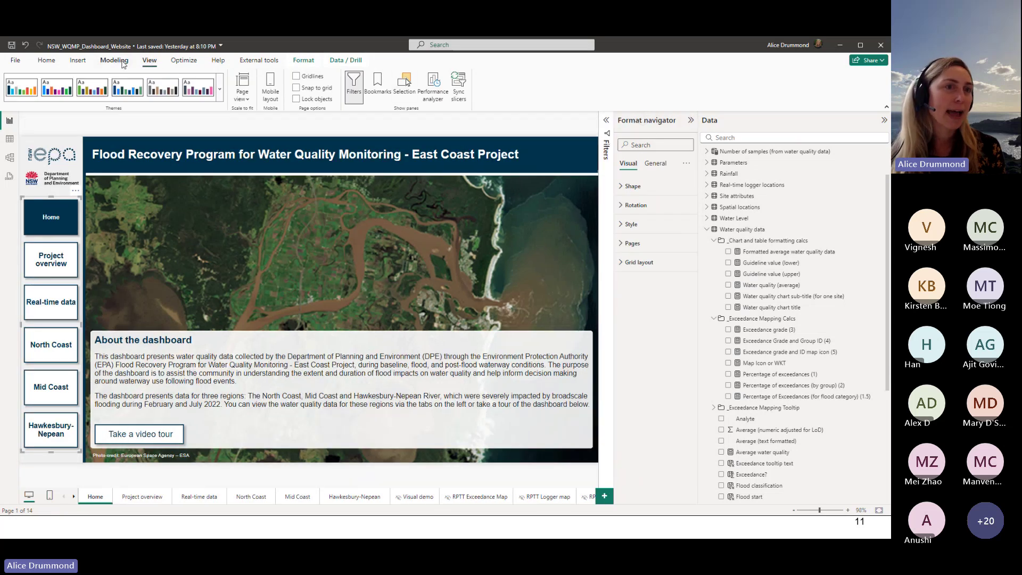
click(77, 60)
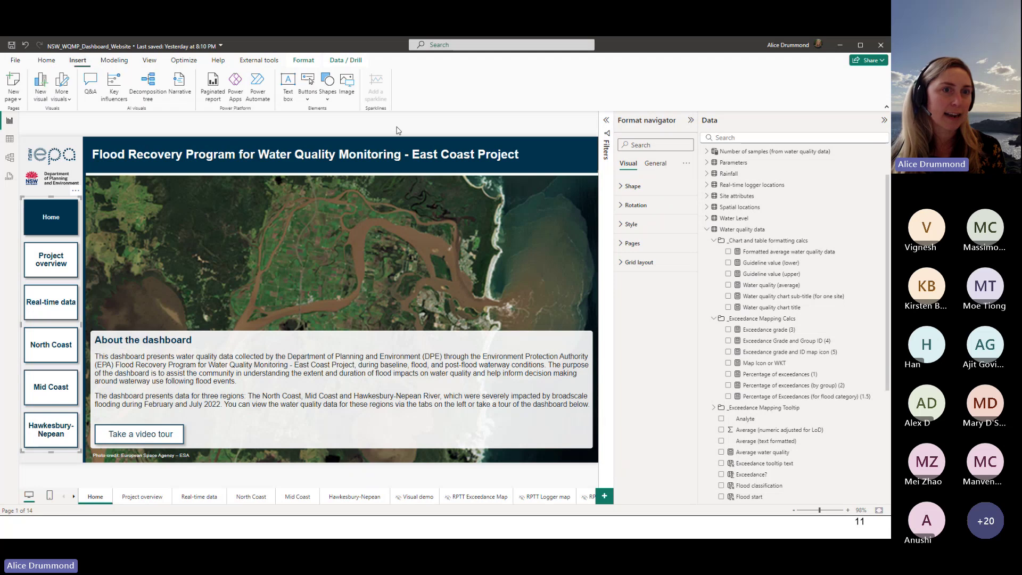
click(308, 101)
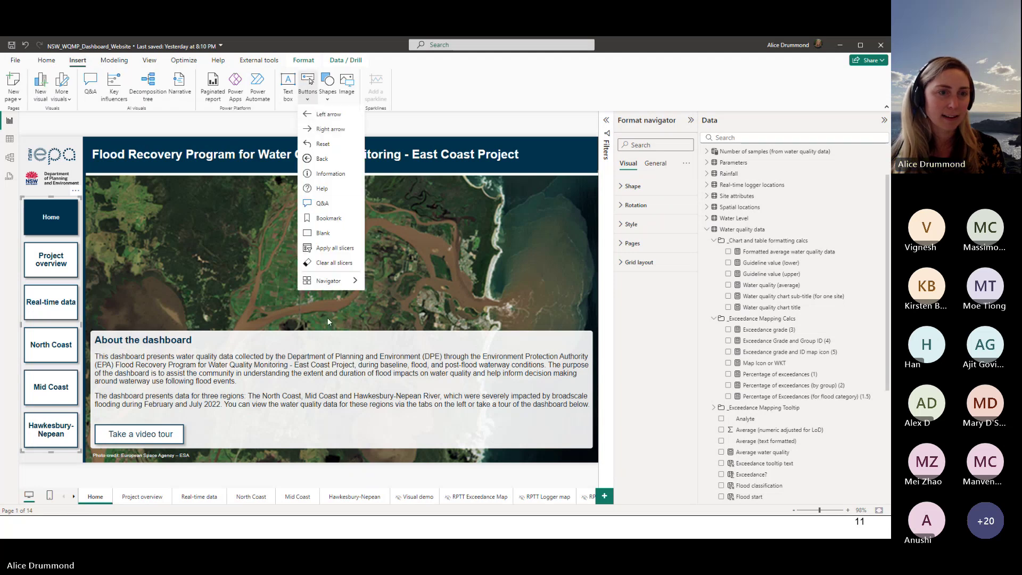
mouse_move(344, 282)
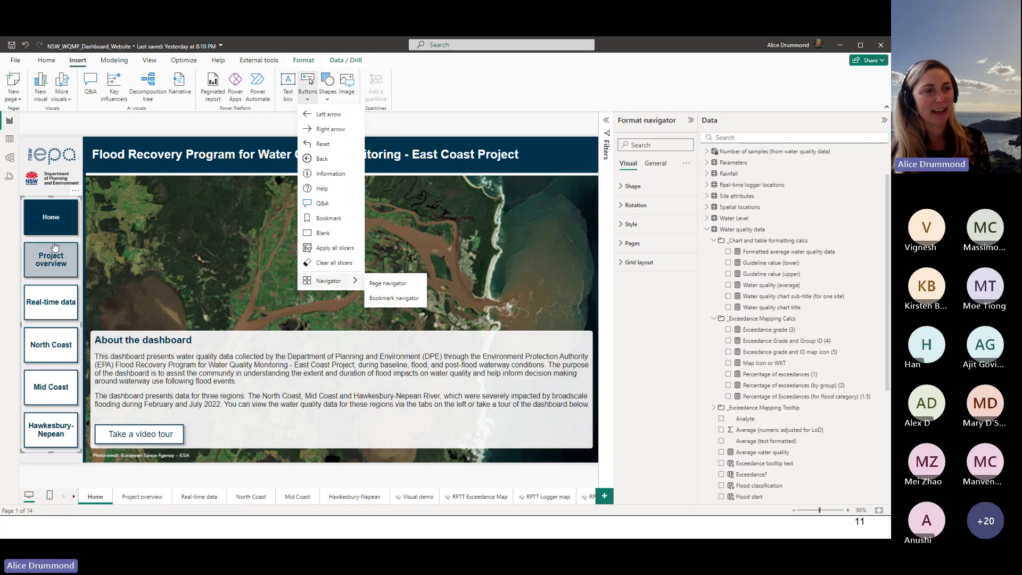
click(126, 251)
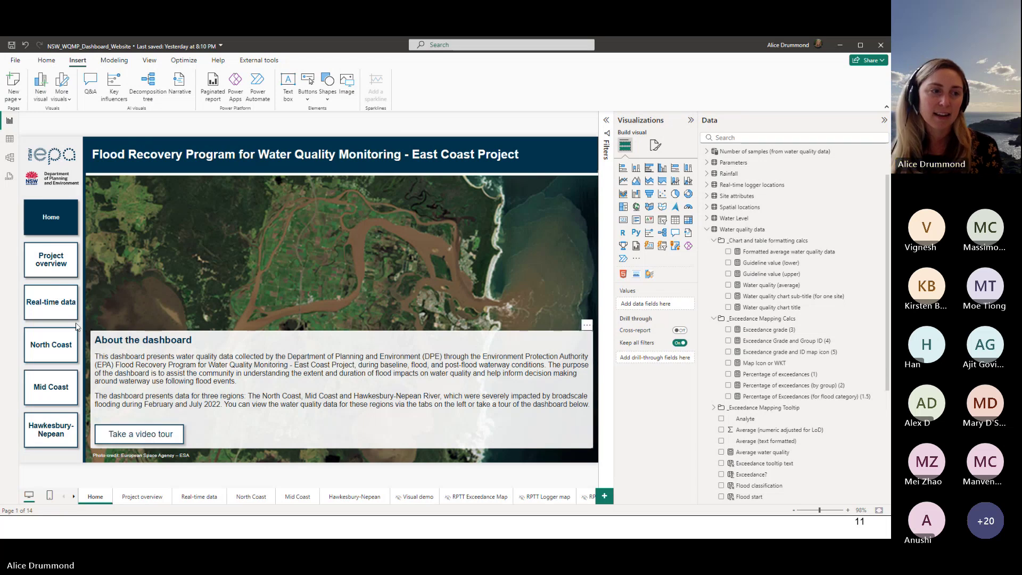
Follow the page navigator to the Project overview page and select its monitoring sites map
ctrl+click(53, 261)
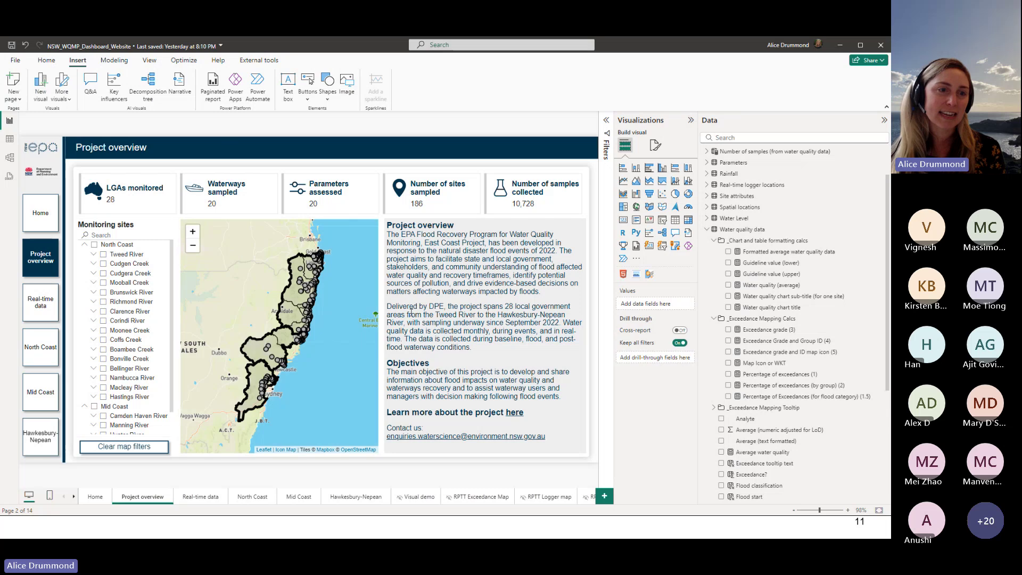
click(380, 237)
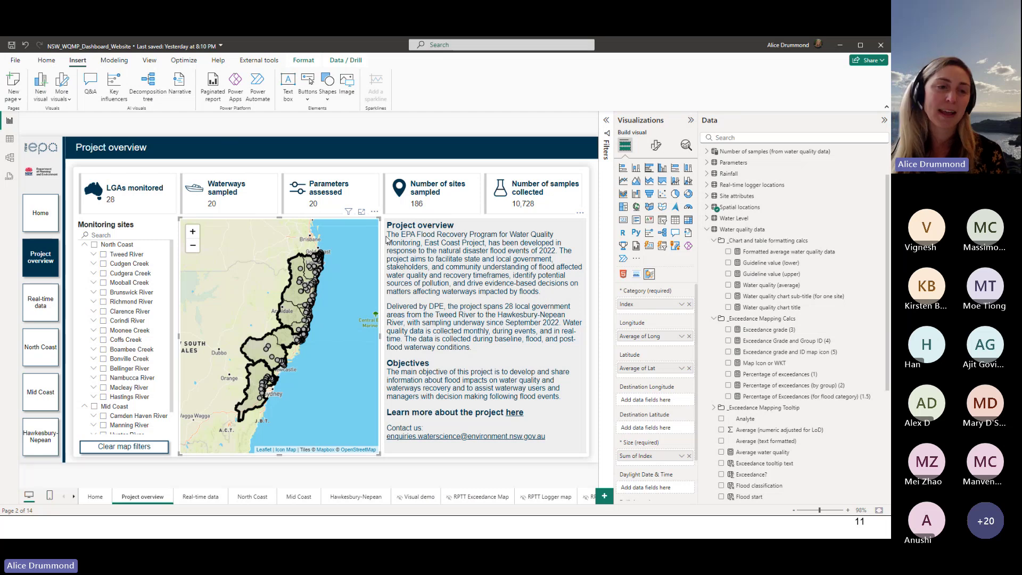
Open the North Coast page's Chart view, choose site CLR-S-01 on the map and inspect its dissolved oxygen and water level chart
click(40, 347)
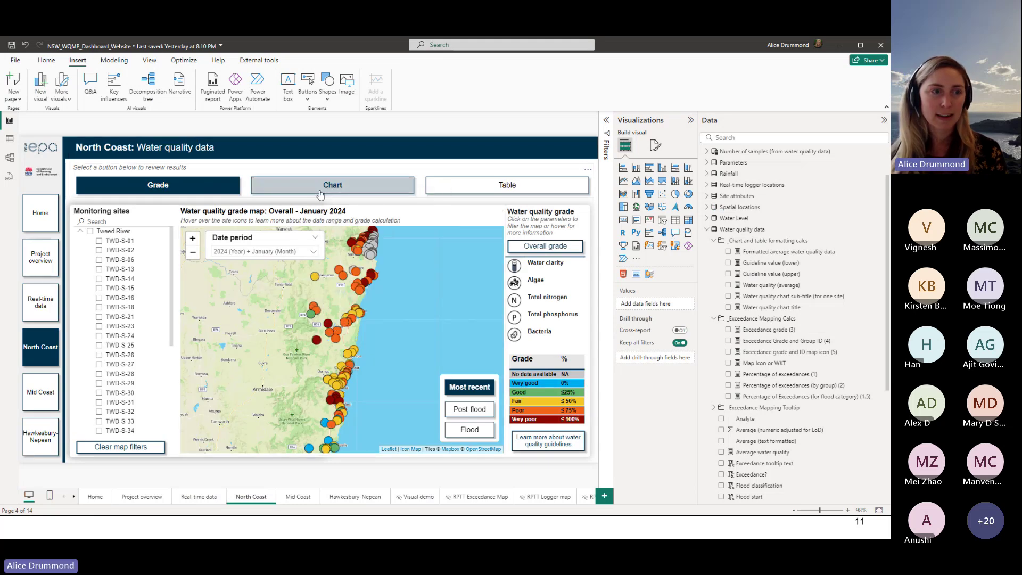
click(320, 194)
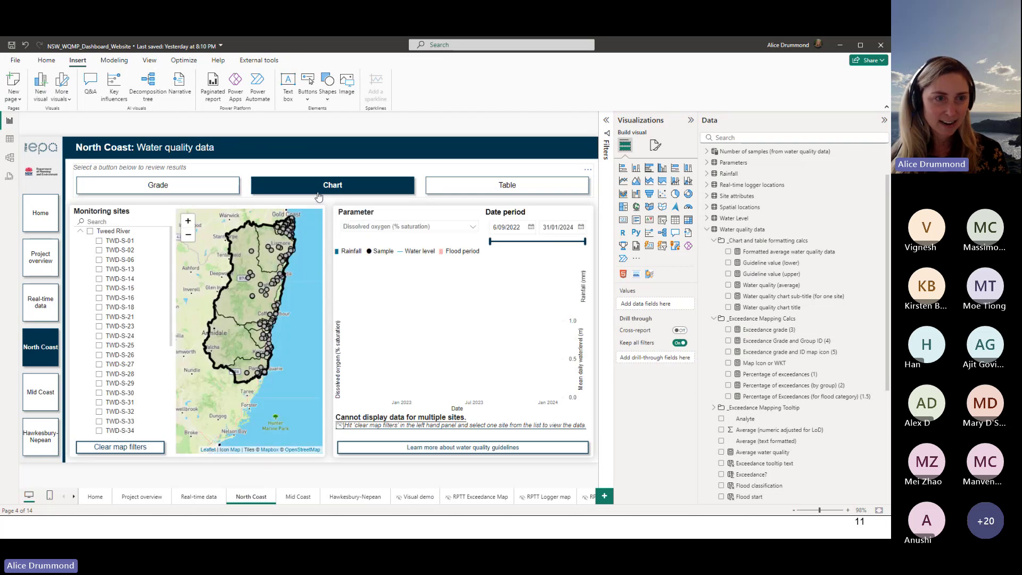
mouse_move(252, 255)
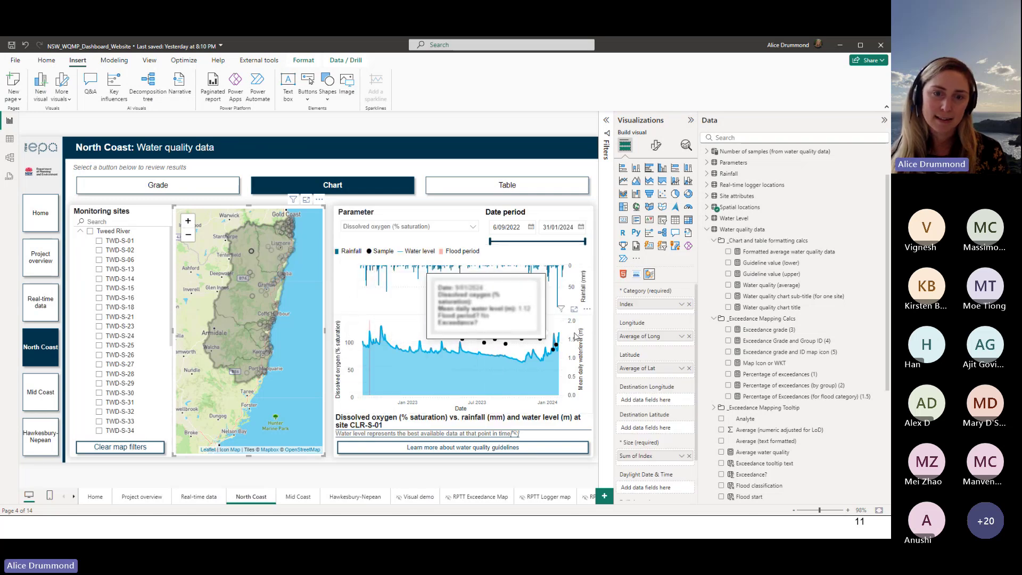
click(588, 325)
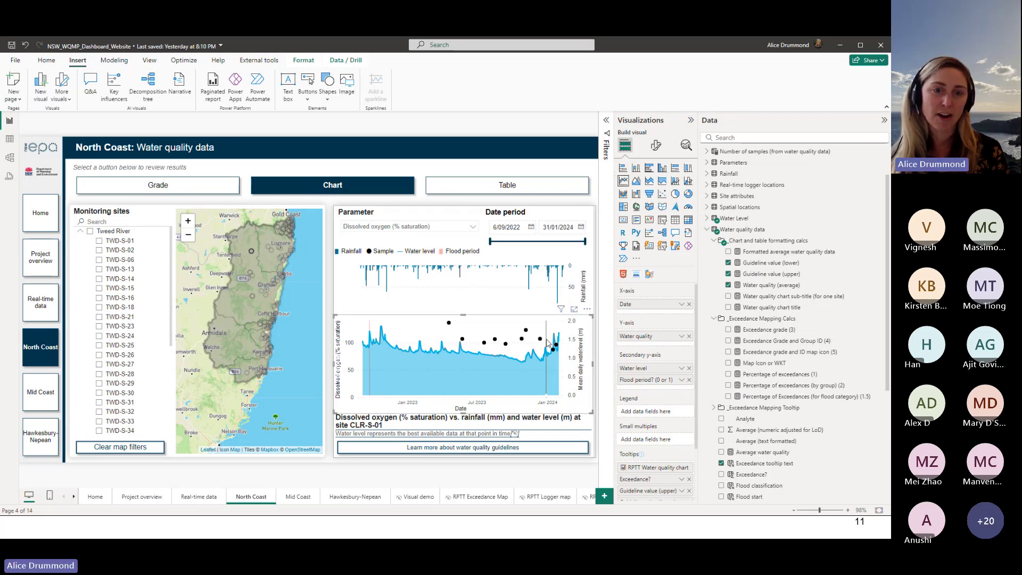
mouse_move(542, 342)
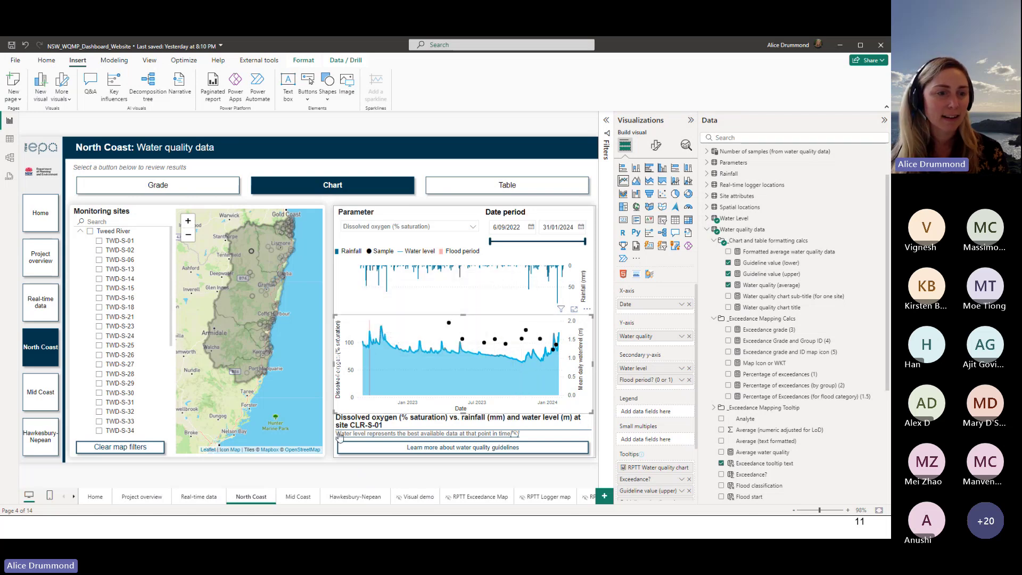
click(328, 410)
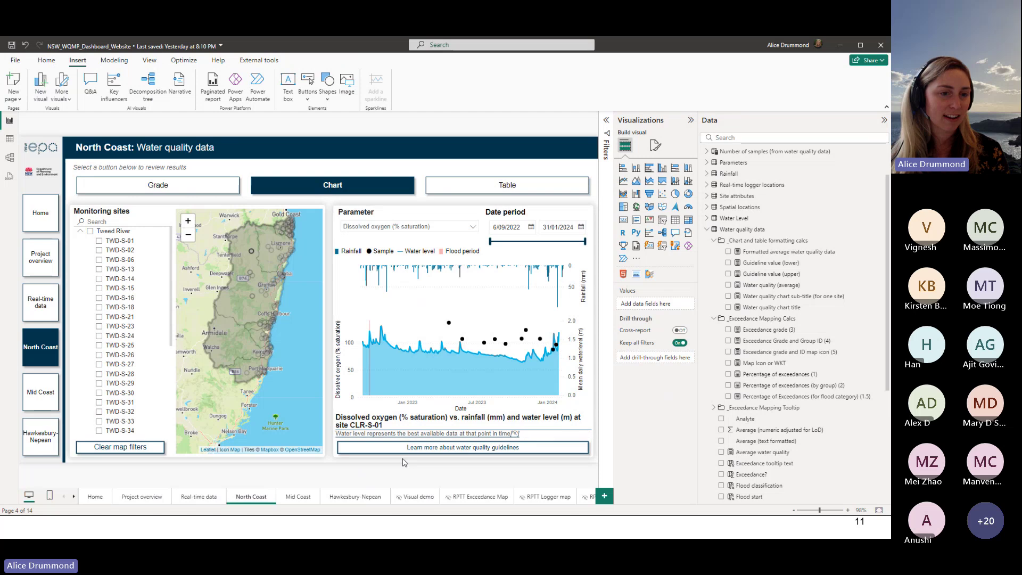
Clear the map filters on the North Coast page and open the Visual demo page
click(130, 448)
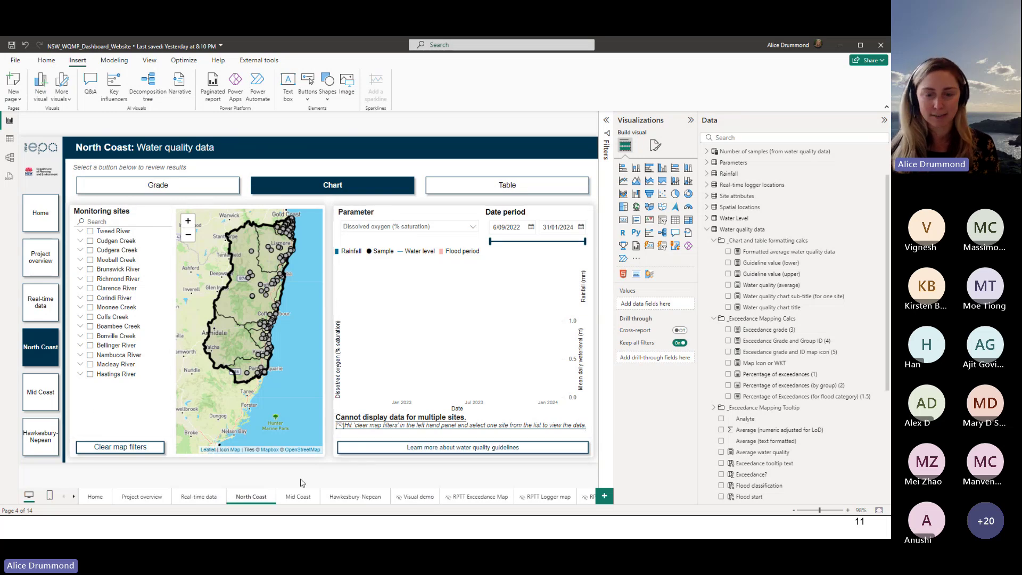
click(406, 497)
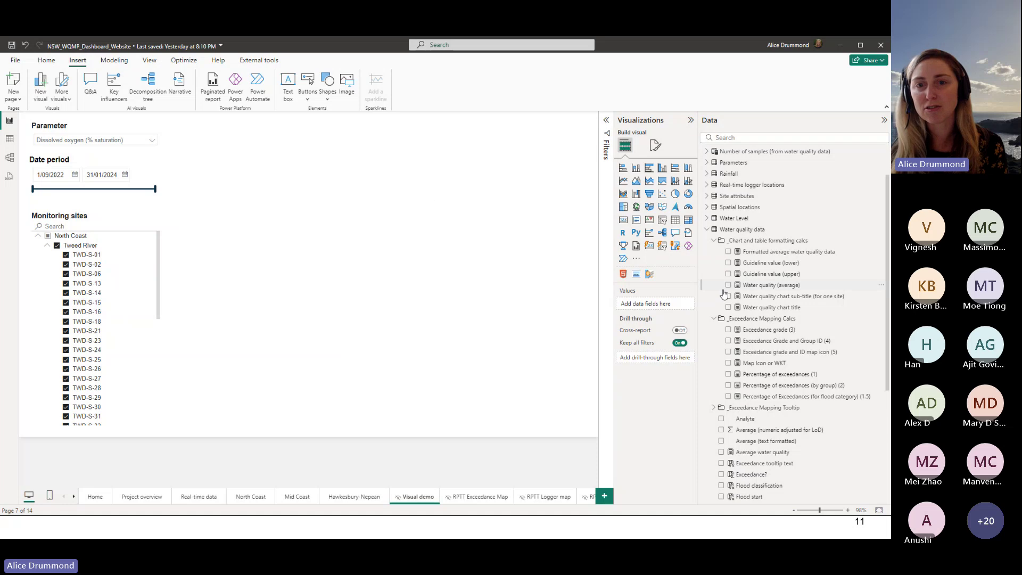
Add a matrix visual to the Visual demo page and enlarge it to fill the blank area beside the slicers
click(689, 220)
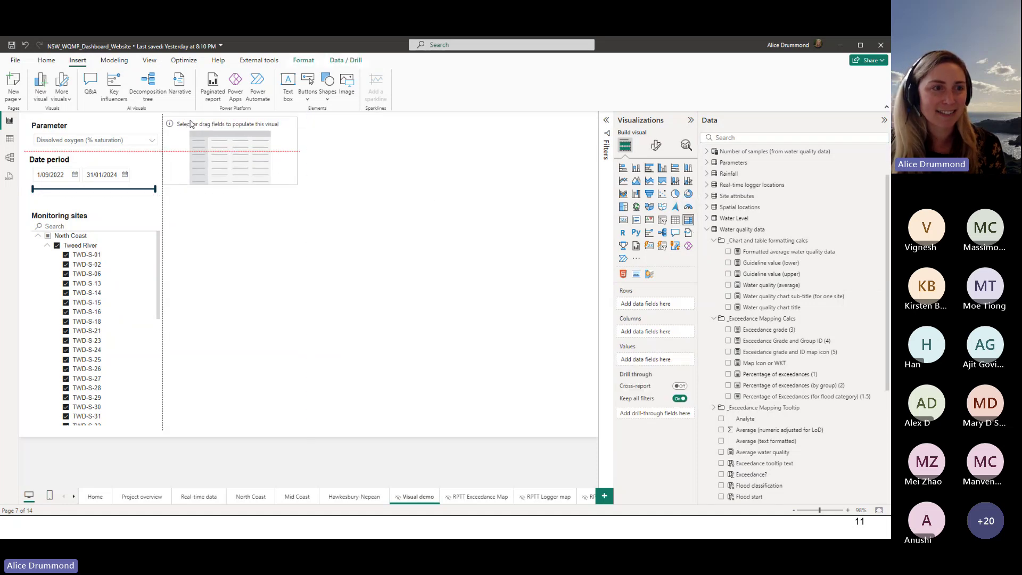
drag(202, 133, 193, 128)
drag(300, 186, 590, 428)
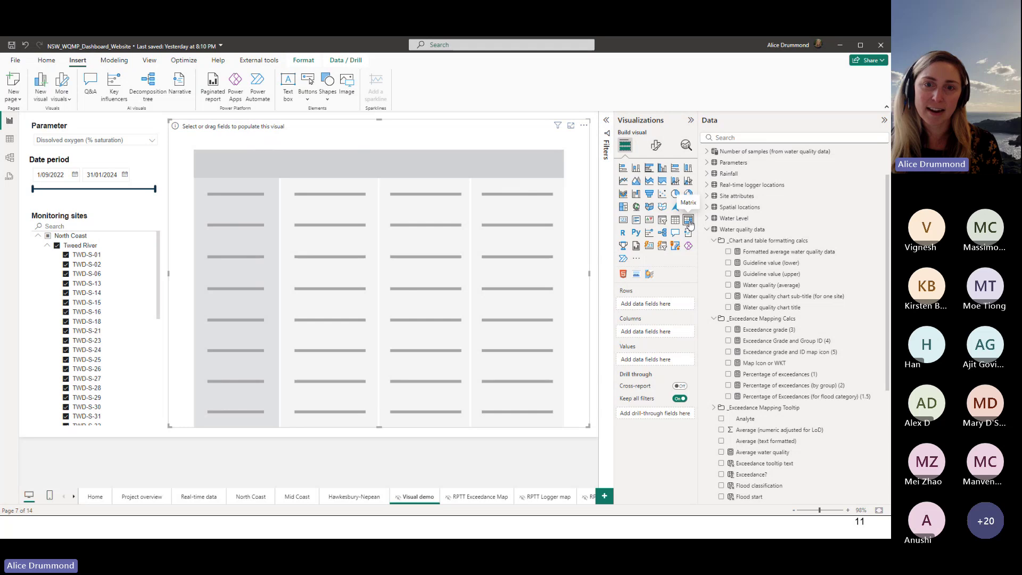
Add the Date field from the Date table to the matrix rows
scroll(765, 271, up, 2)
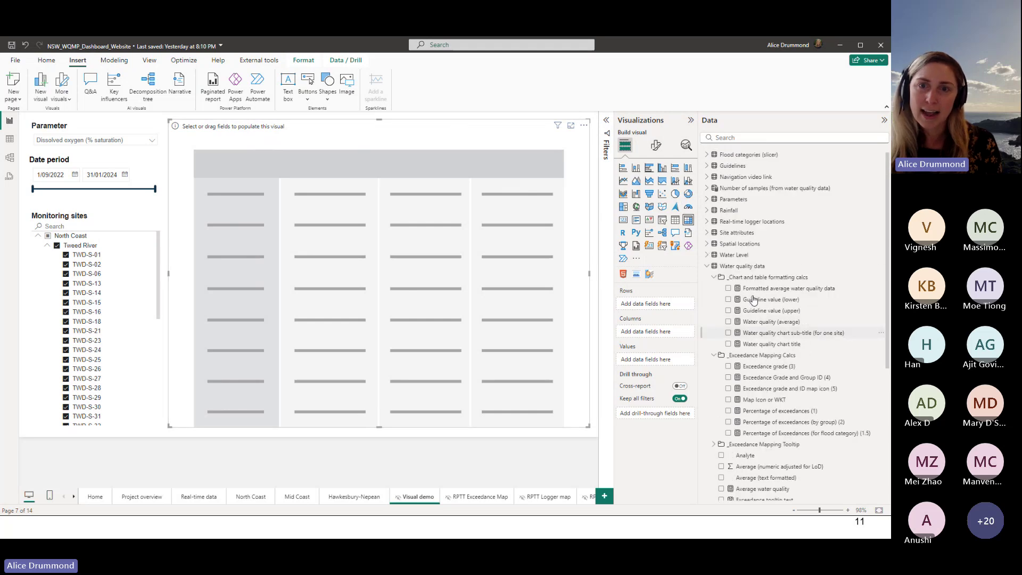
click(707, 153)
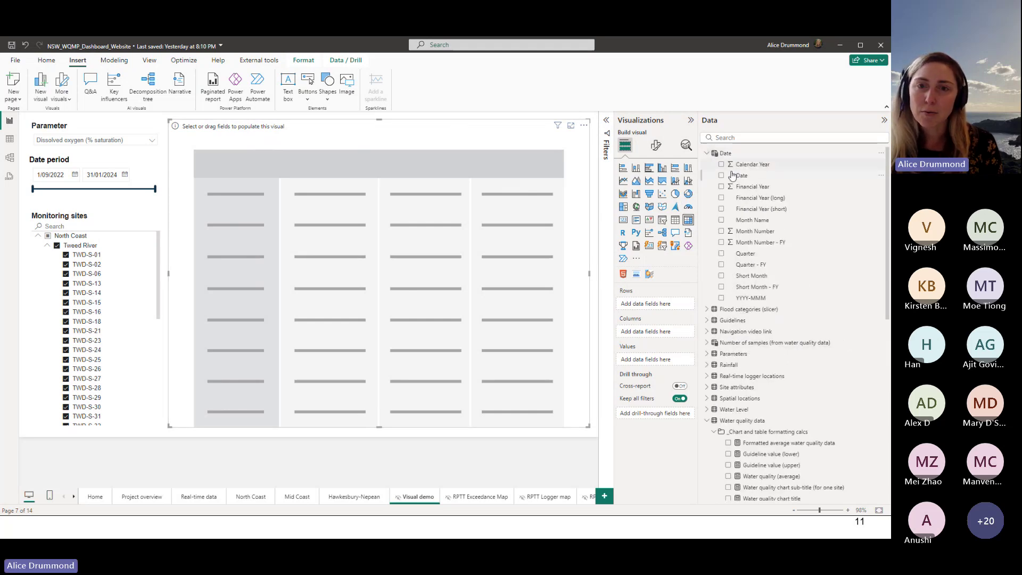
drag(754, 179, 668, 303)
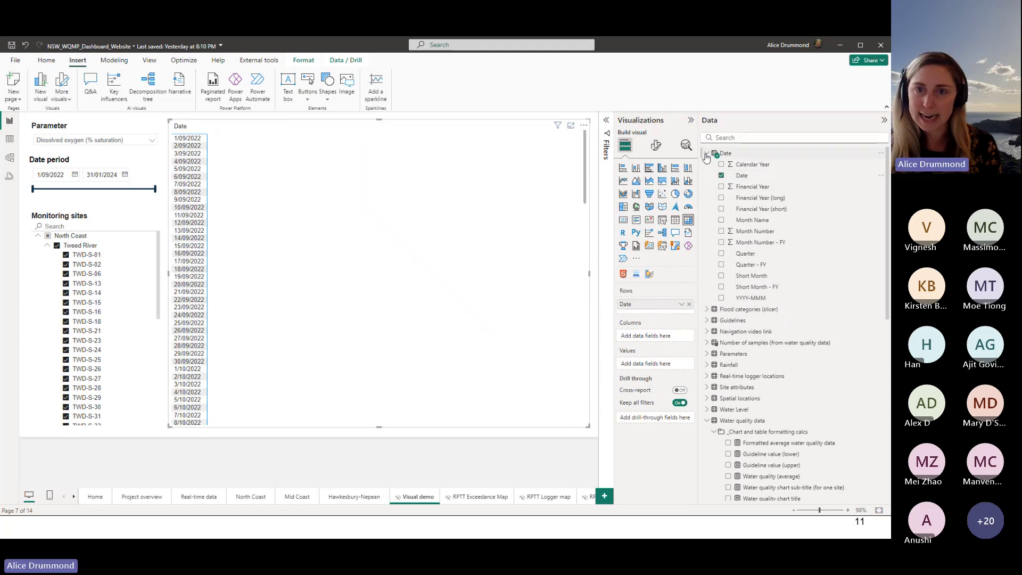
click(706, 154)
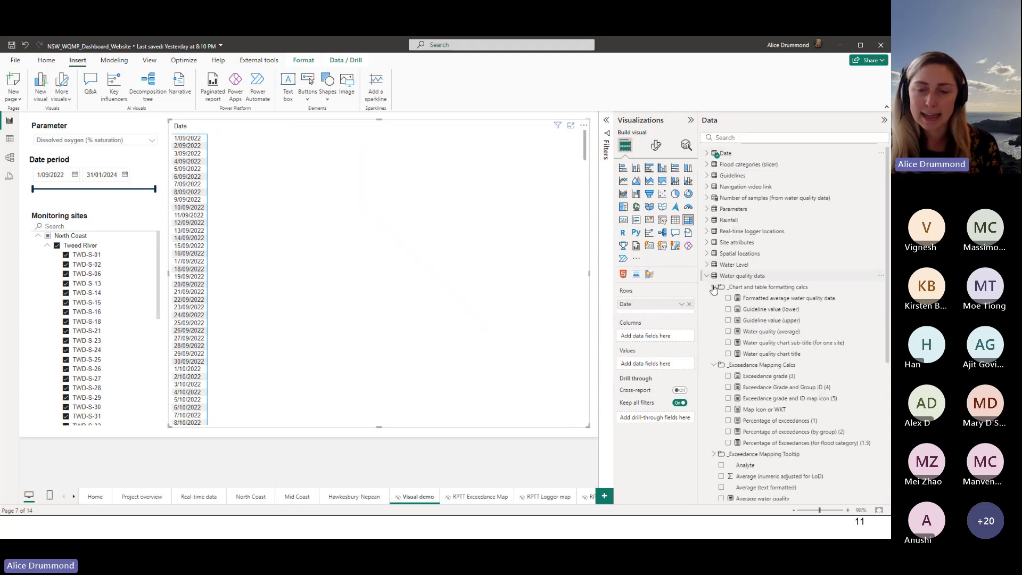
Add Site Name and Waterway from the Spatial locations table to the matrix columns, with Waterway above Site Name
scroll(780, 357, down, 5)
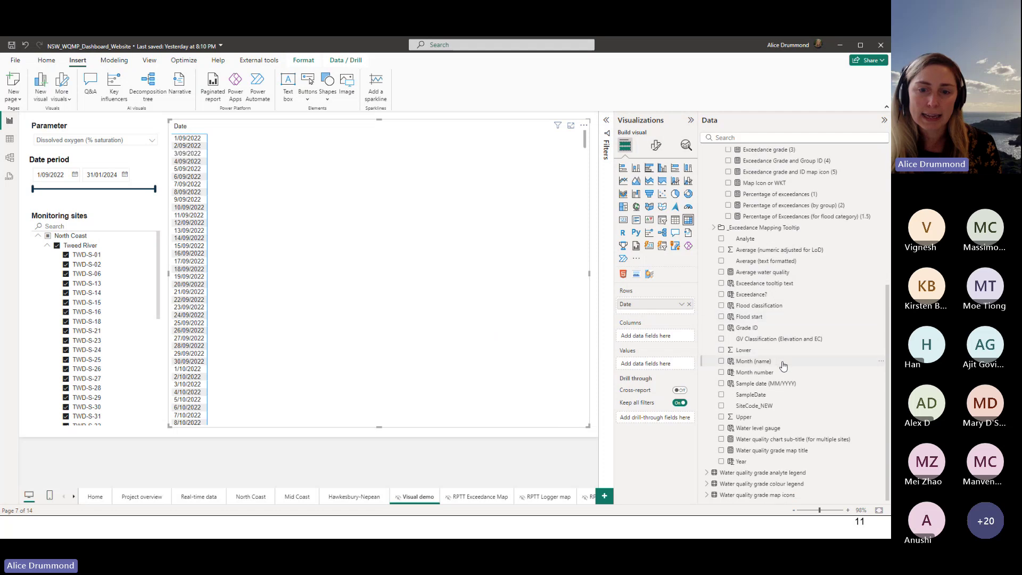
scroll(765, 330, up, 5)
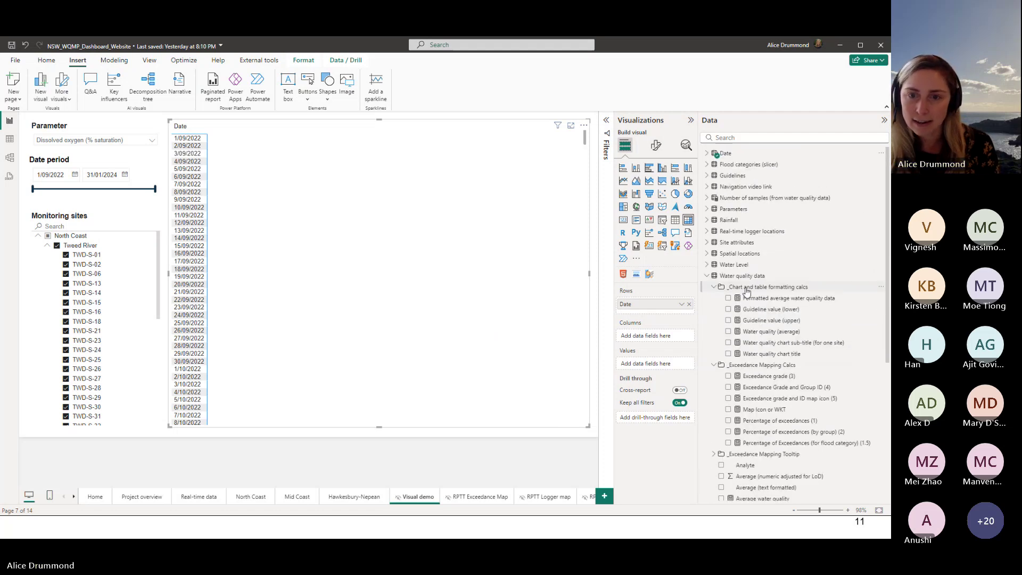
click(707, 276)
click(706, 254)
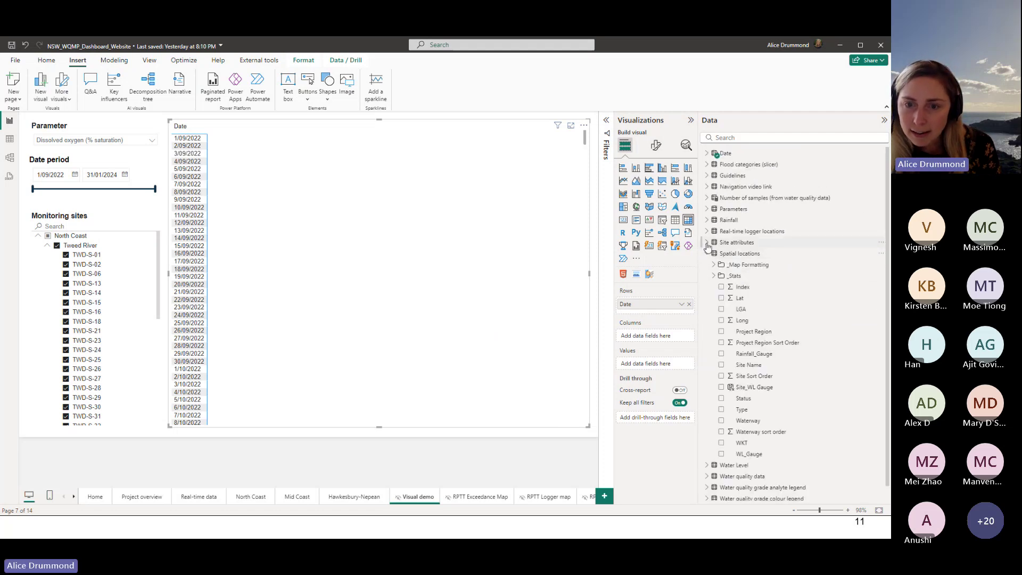
click(762, 366)
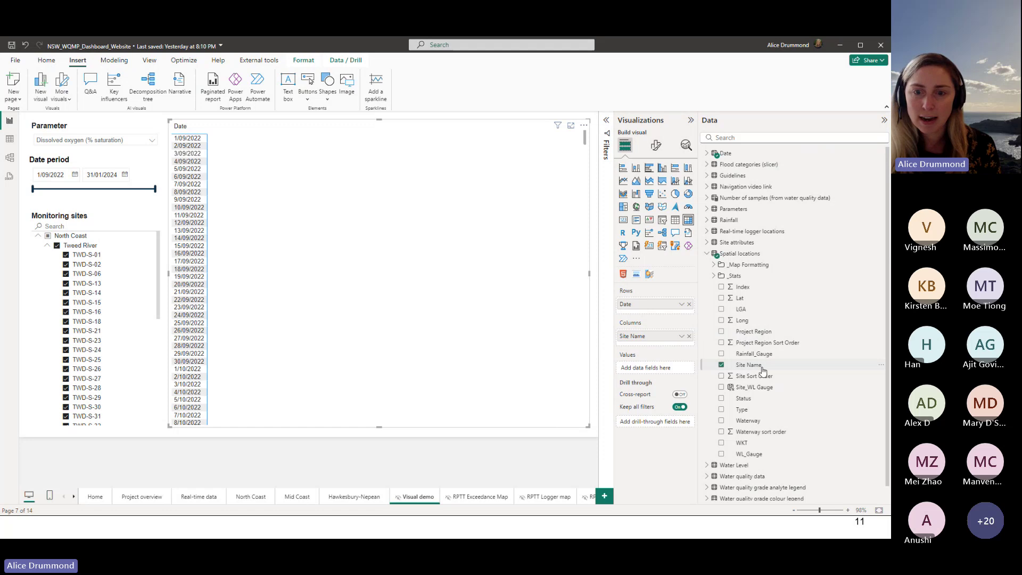
drag(748, 421, 662, 337)
click(707, 254)
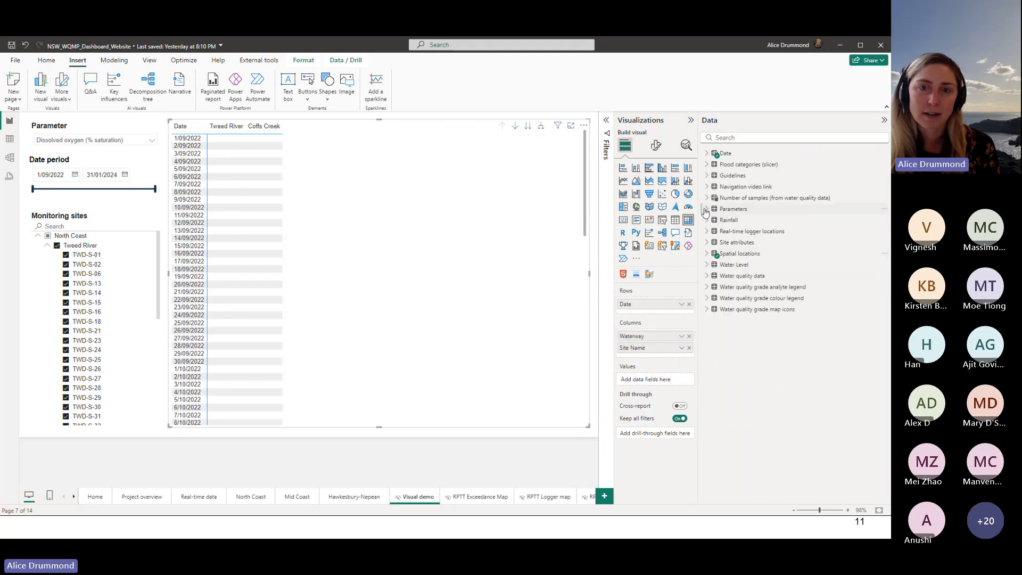
Add Parameter name and units as the top column level of the matrix and expand the column hierarchy down to site names
click(706, 210)
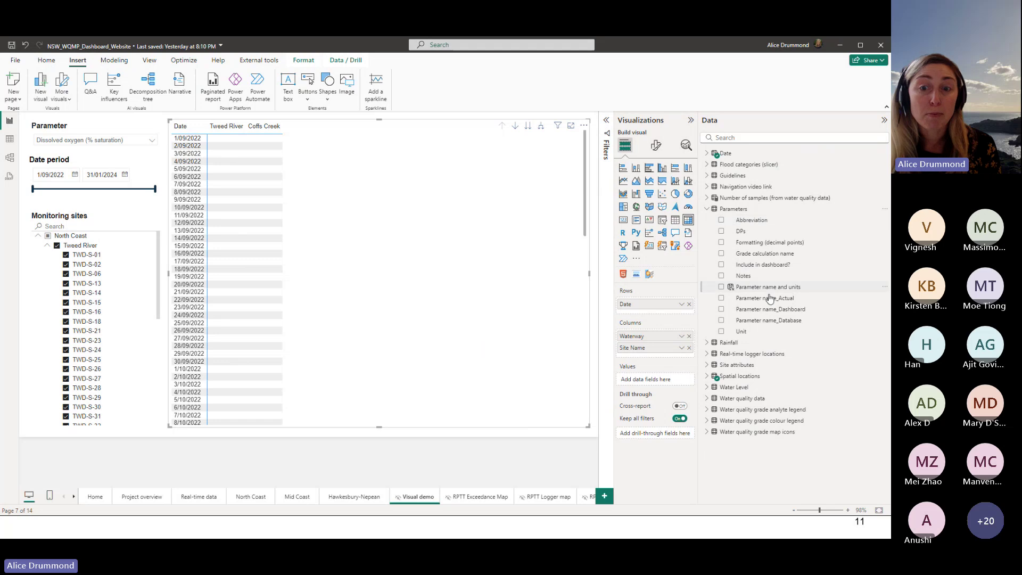
drag(768, 287, 691, 336)
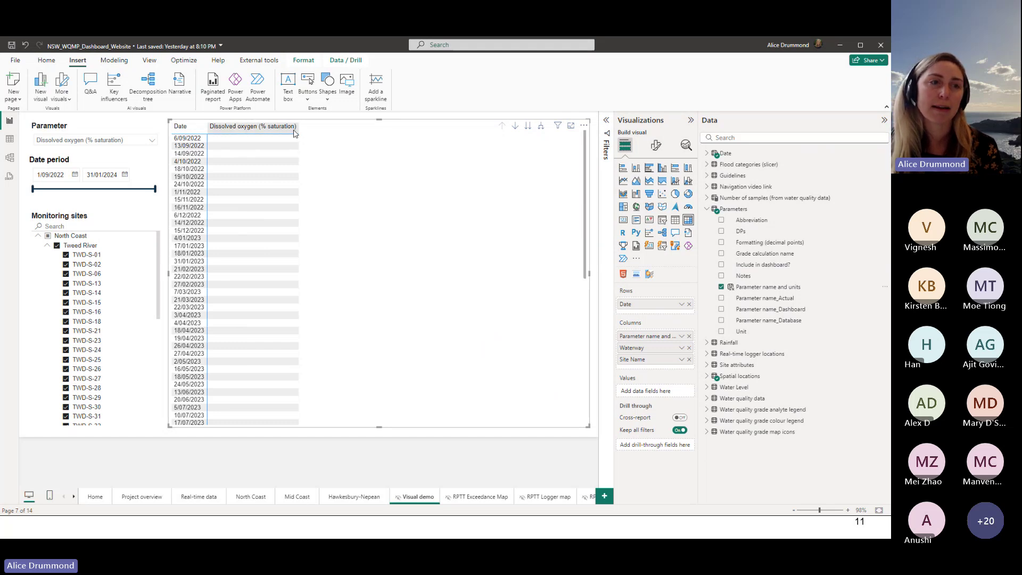
click(542, 131)
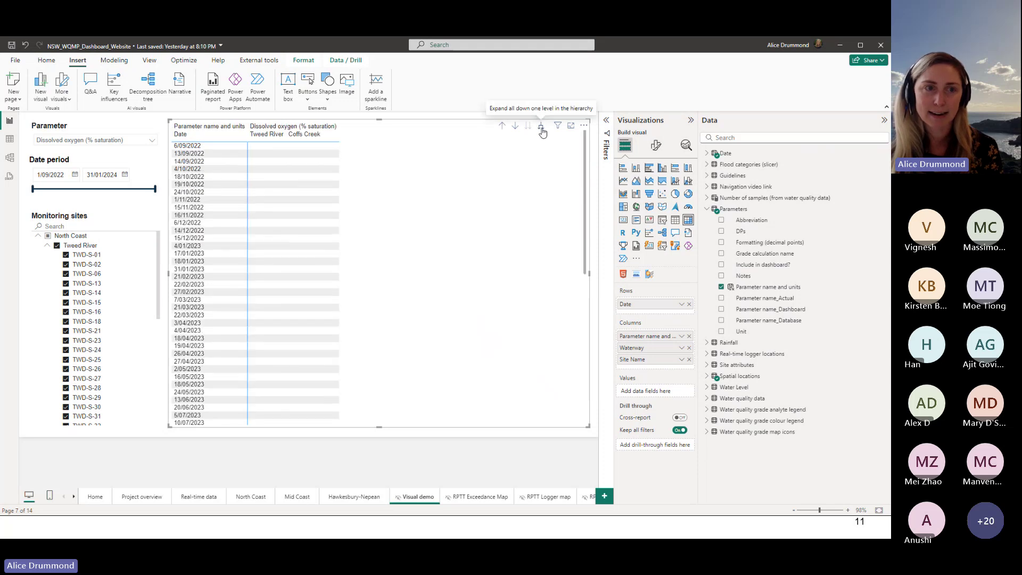
click(542, 131)
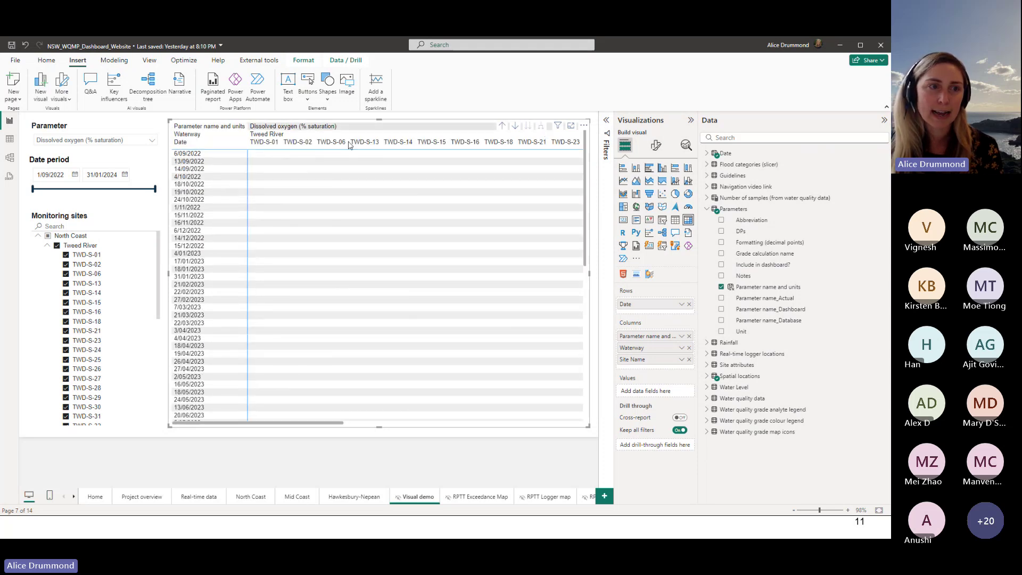
Limit the Tweed River selection to site TWD-S-15 and set the start of the date period to 21/10/2023
click(79, 256)
click(88, 247)
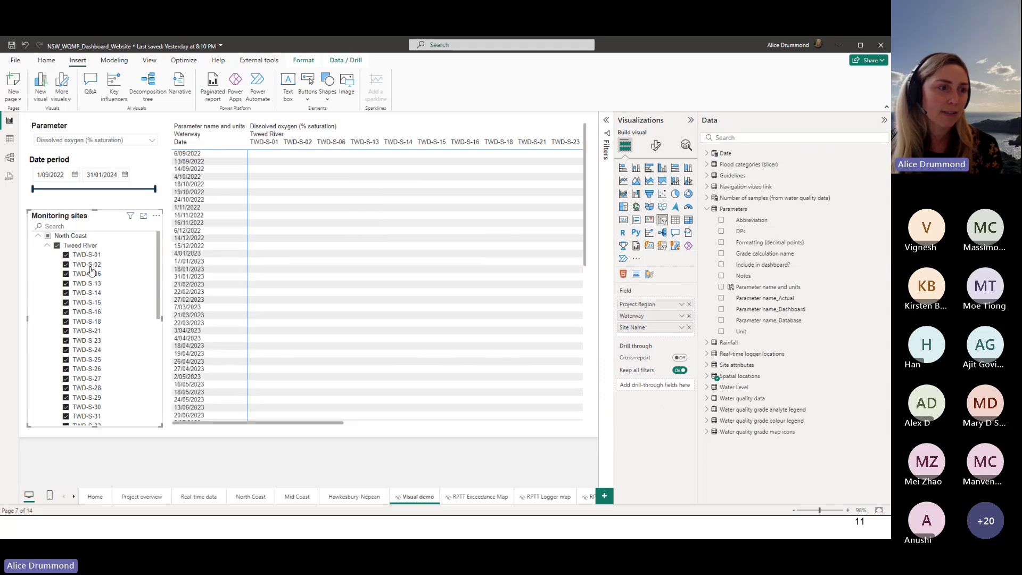
click(86, 302)
drag(32, 189, 139, 192)
click(490, 131)
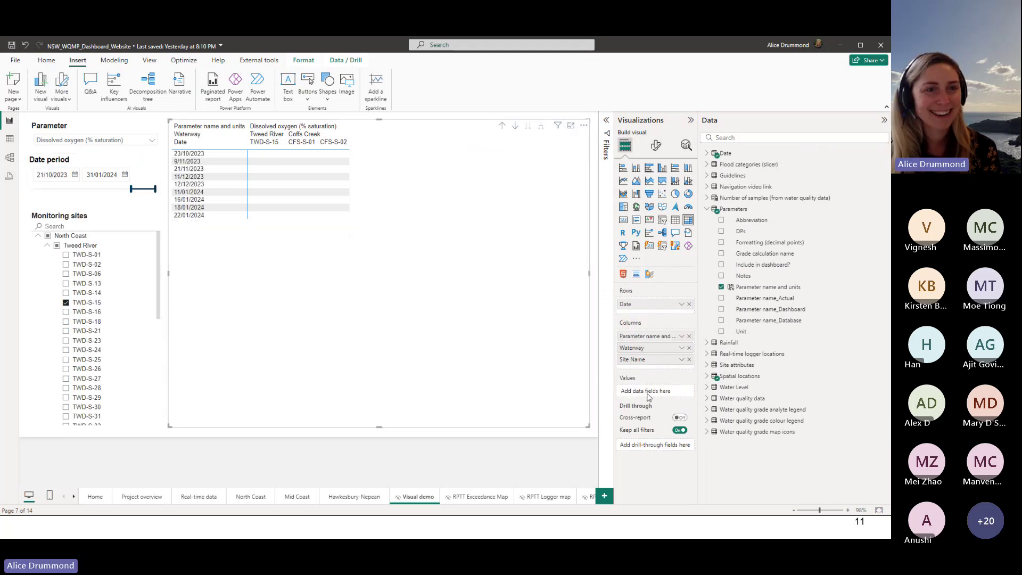
Add Average (numeric adjusted for LoD) from the Water quality data table to the matrix values, aggregated as an average
click(707, 398)
scroll(774, 378, down, 5)
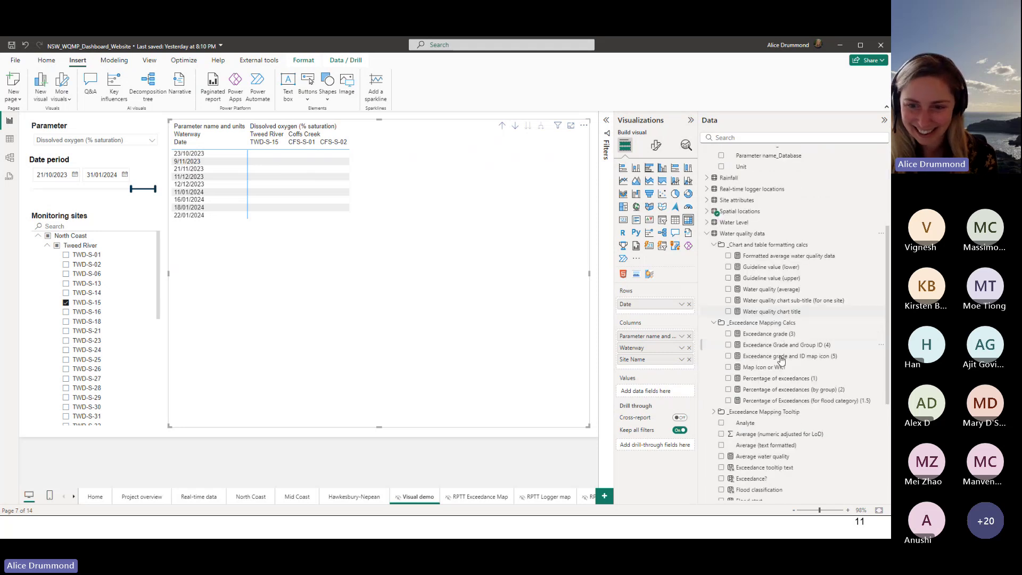
scroll(775, 378, down, 3)
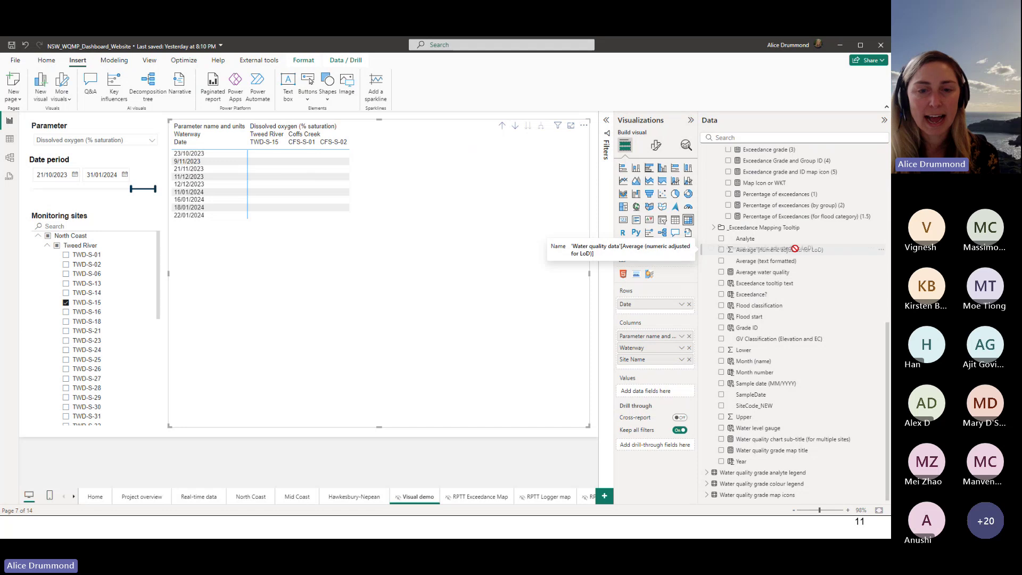
drag(793, 253, 654, 394)
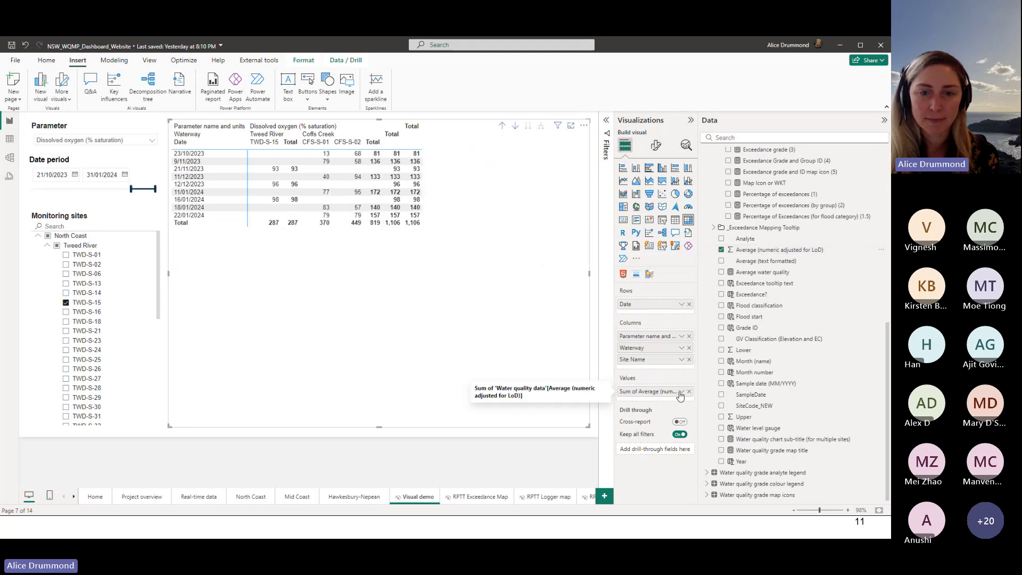
click(681, 392)
click(708, 288)
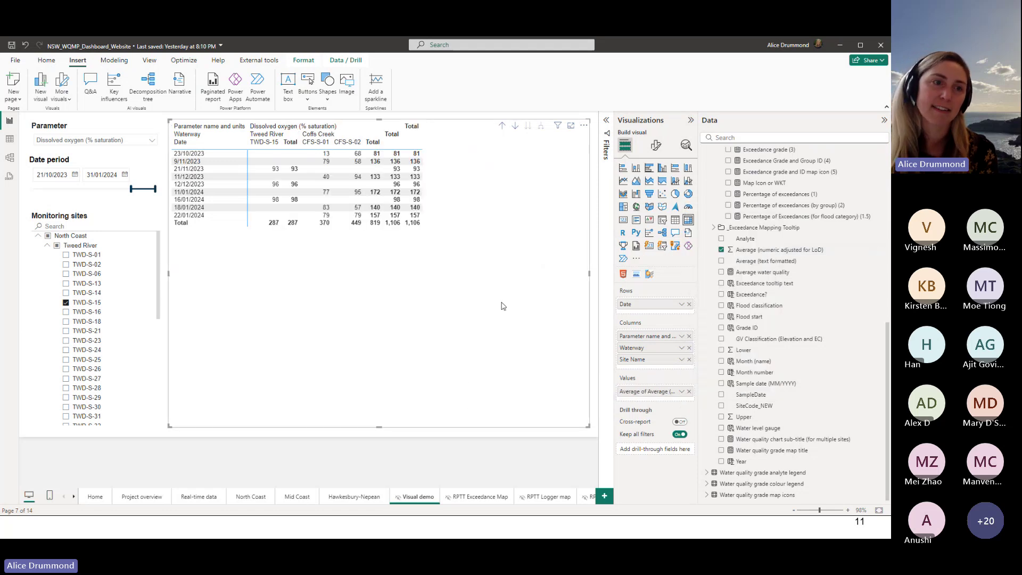
Turn off the column subtotals and row subtotals of the matrix
click(656, 145)
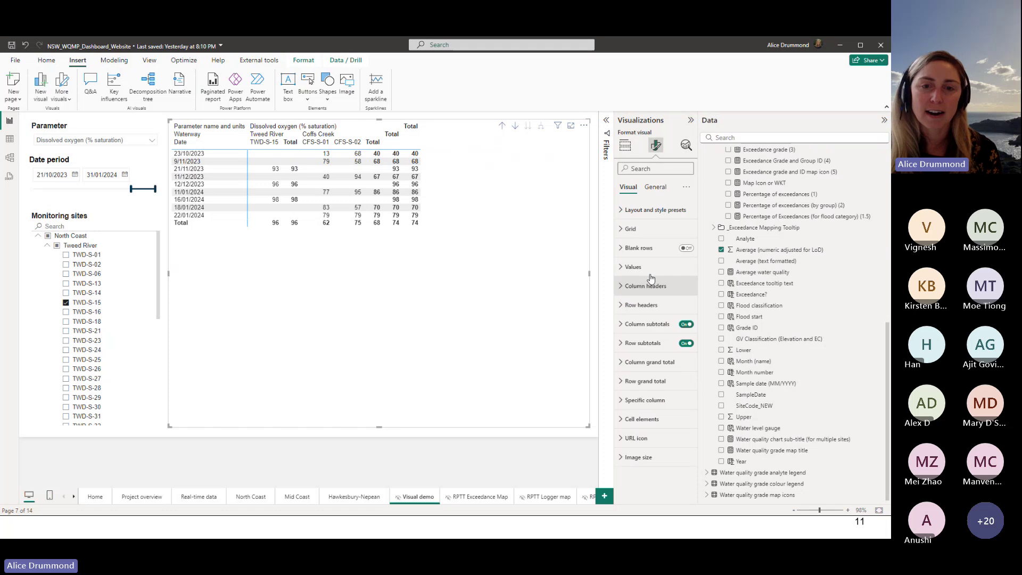
click(691, 325)
click(688, 343)
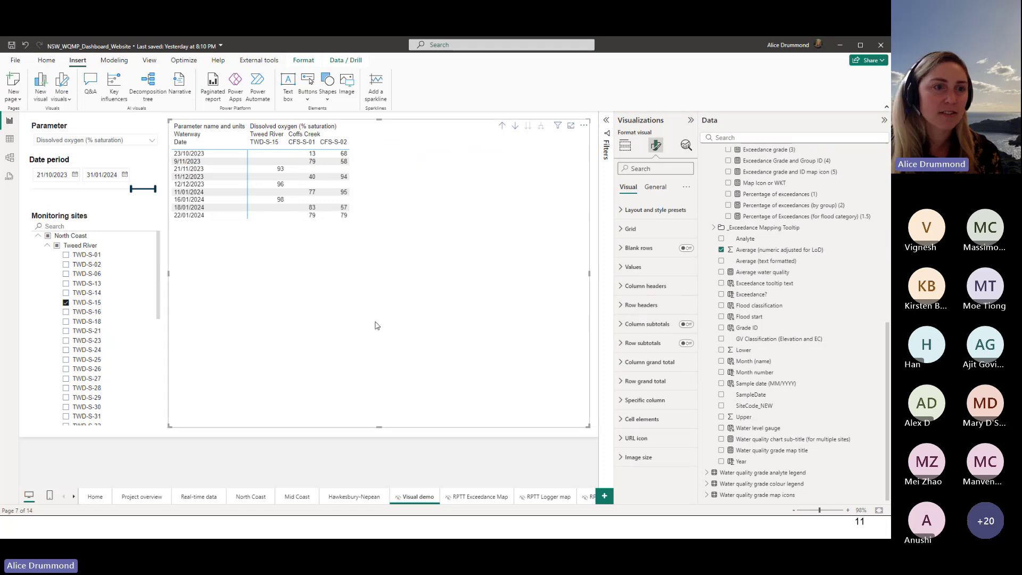
Compare the matrix values for Algae (mg/L), Nitrate (mg/L) and E. coli (CFU/100 mL), finishing with the parameter set to Ammonia (mg/L)
click(94, 145)
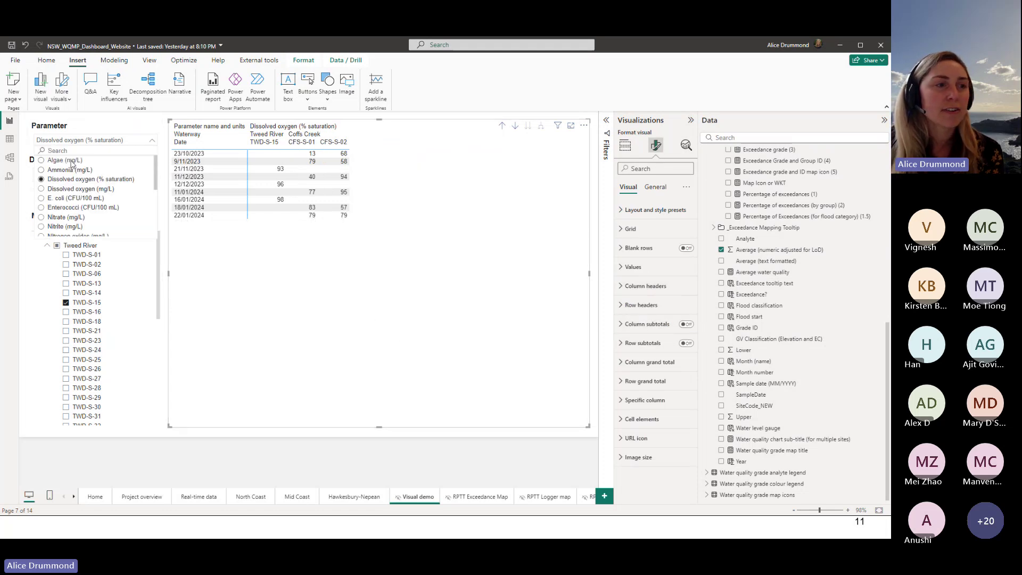
click(65, 160)
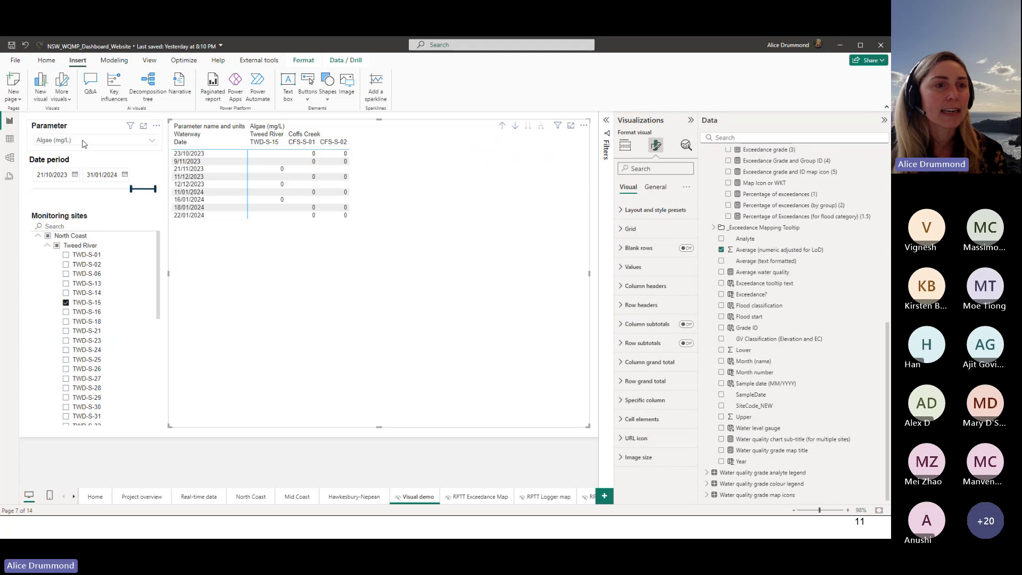
click(84, 143)
click(71, 221)
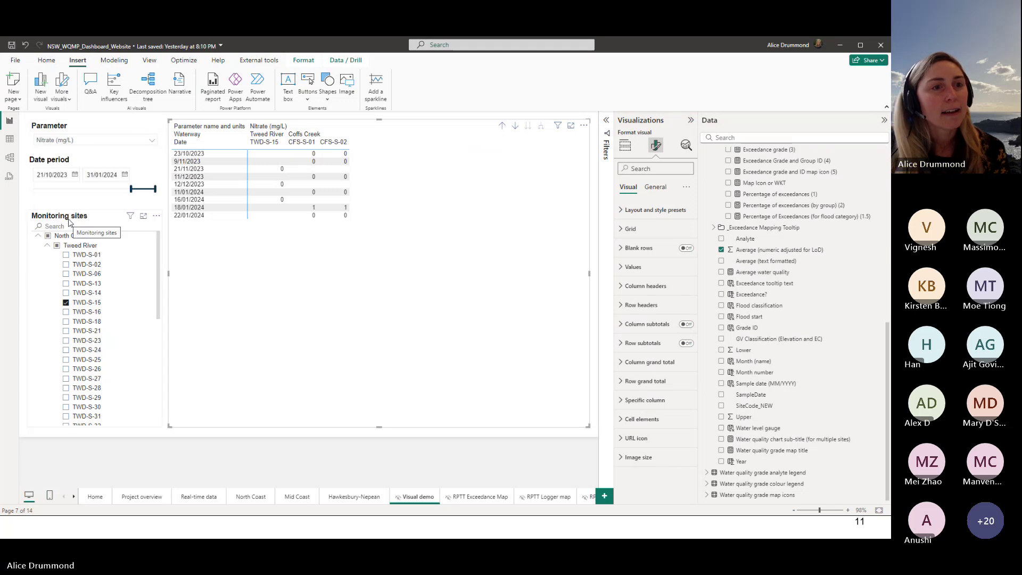
click(97, 142)
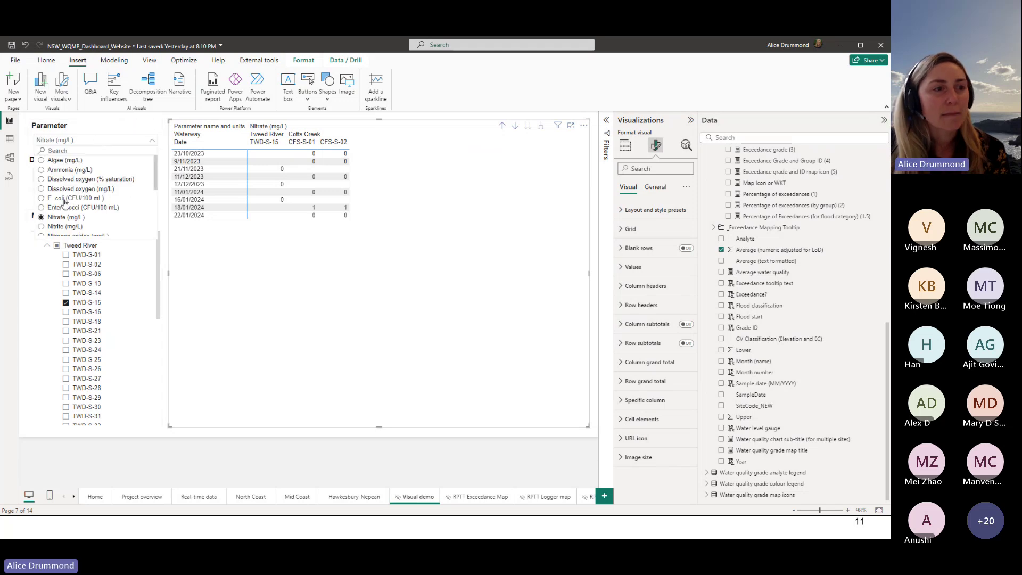
click(64, 199)
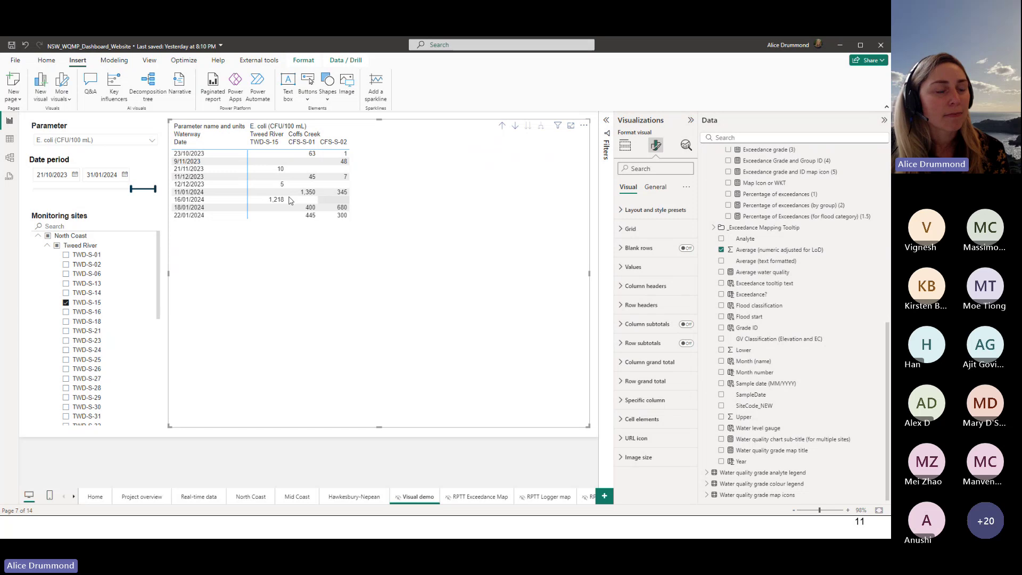
click(93, 140)
click(67, 170)
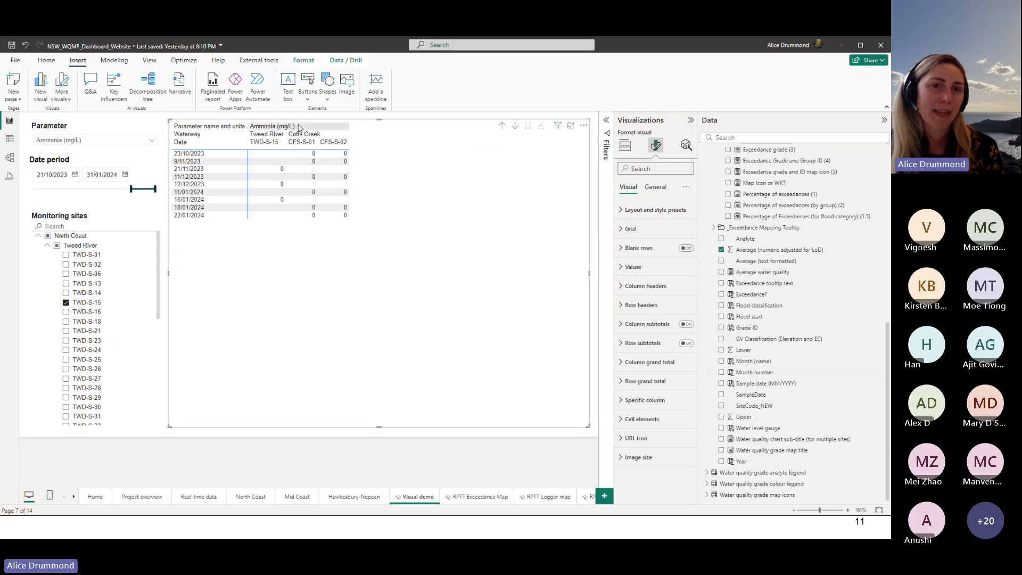
Add the Formatted average water quality data measure to the matrix values below the existing average
scroll(788, 293, up, 2)
scroll(788, 293, up, 4)
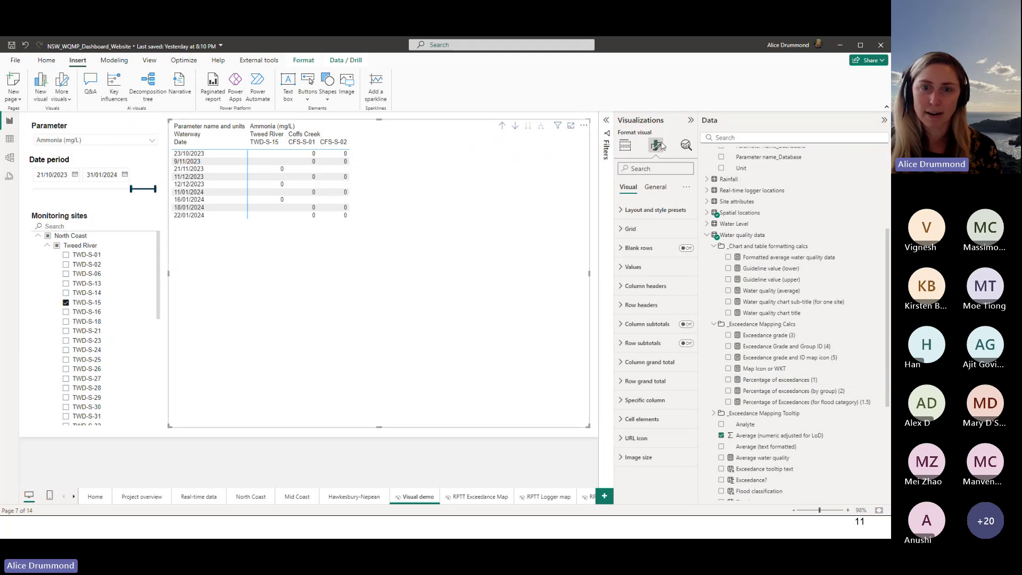
click(625, 145)
click(787, 258)
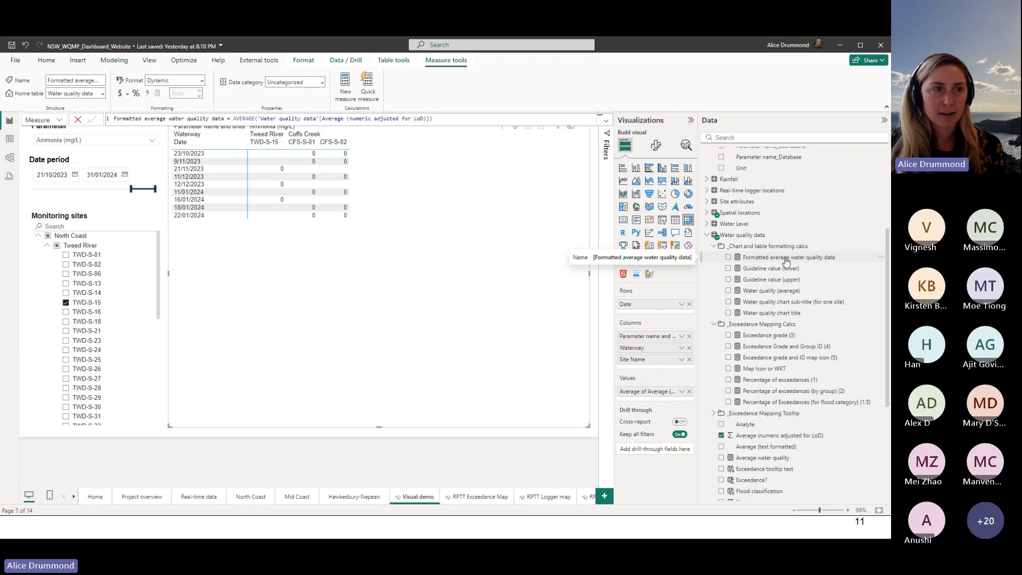
drag(786, 261, 664, 397)
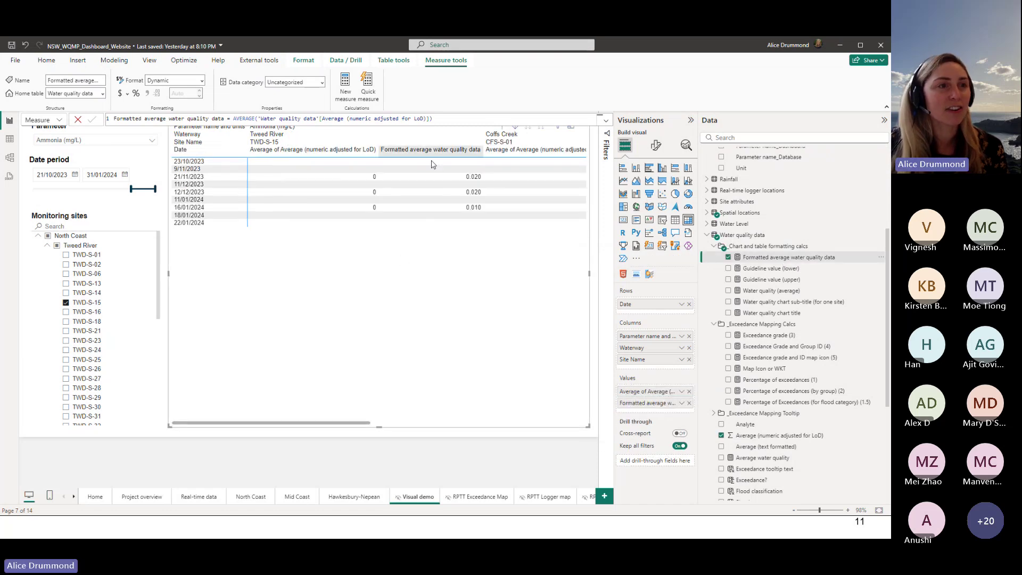
Display the dynamic format expression of the Formatted average water quality data measure
click(202, 82)
click(115, 103)
click(58, 120)
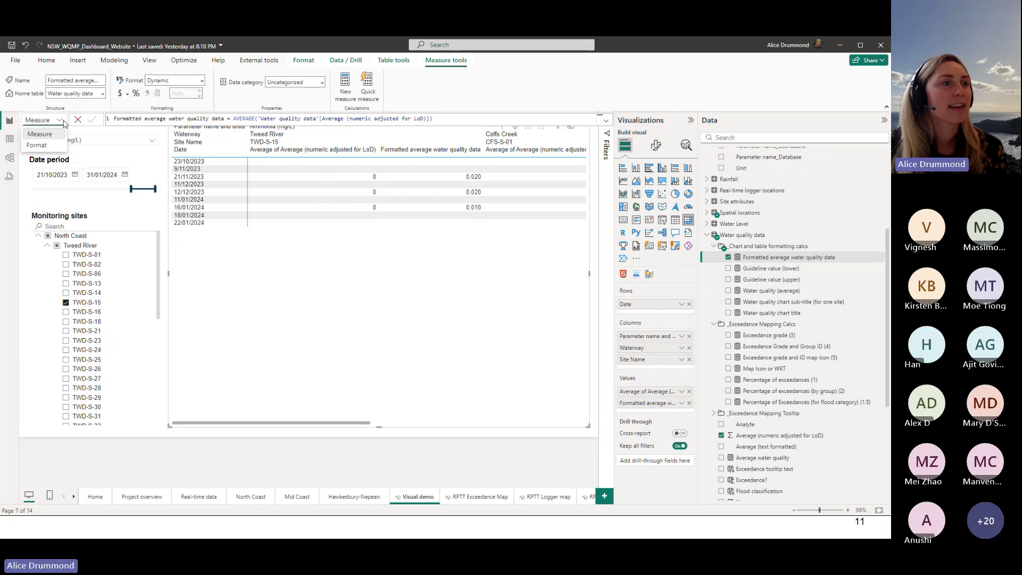
click(38, 134)
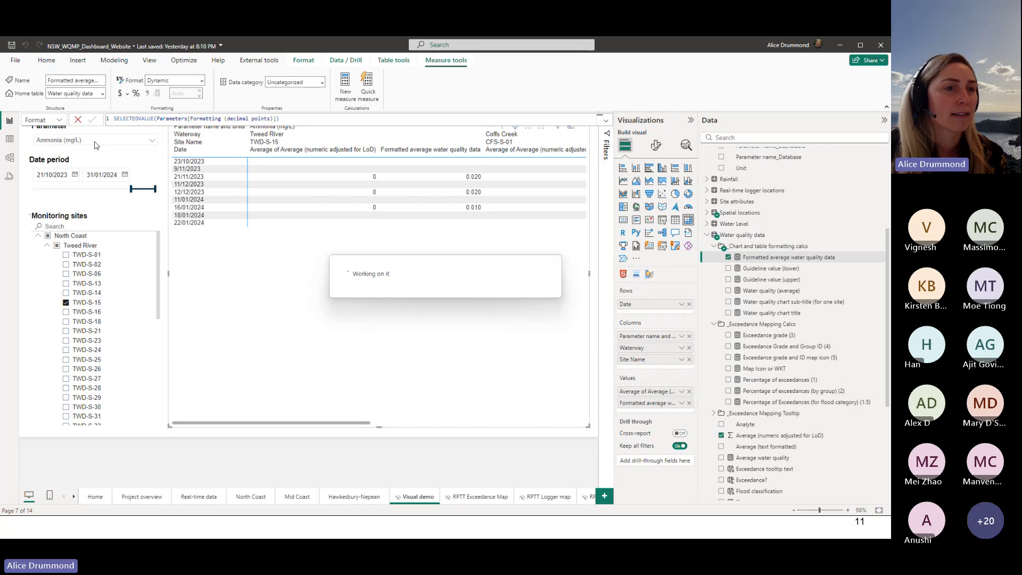
Compare the unformatted and dynamically formatted averages in the matrix for Enterococci (CFU/100 mL) and Nitrite (mg/L)
click(153, 143)
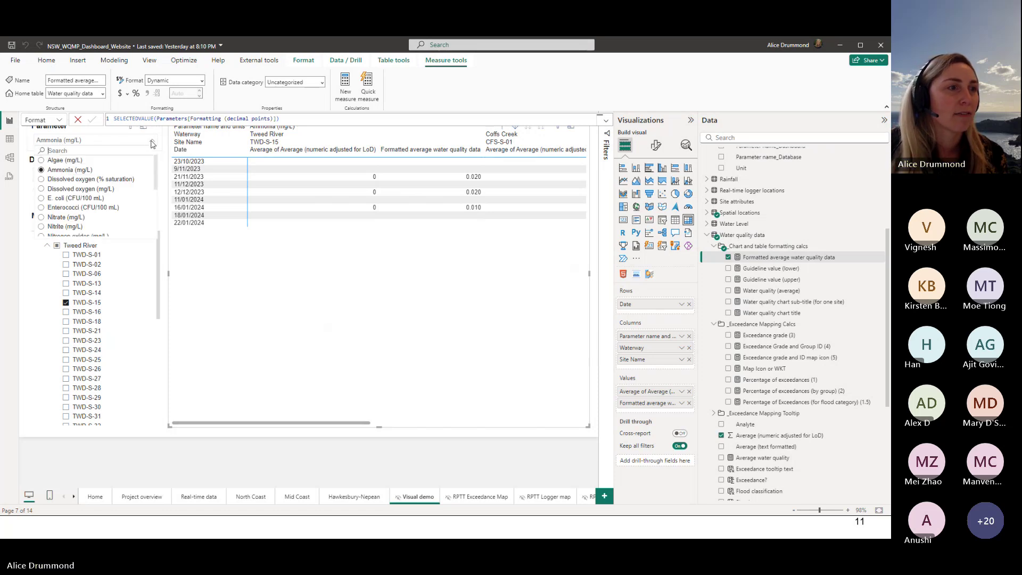
click(82, 207)
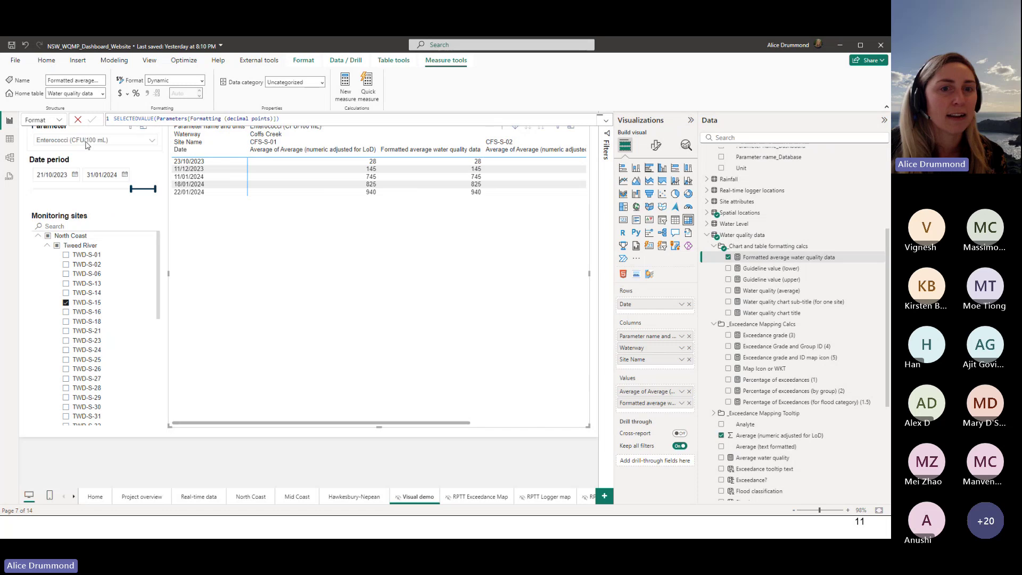
click(88, 143)
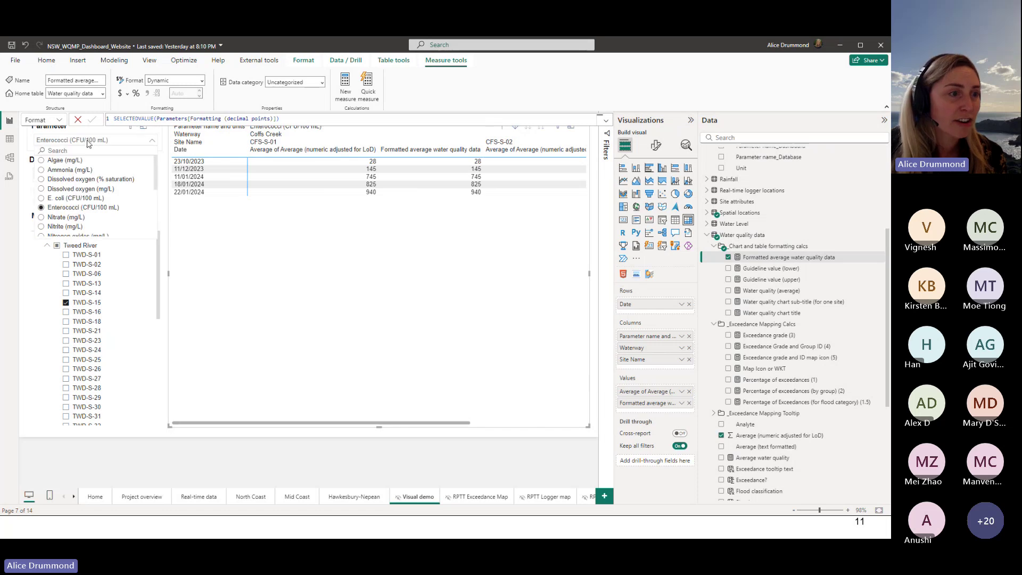
click(68, 226)
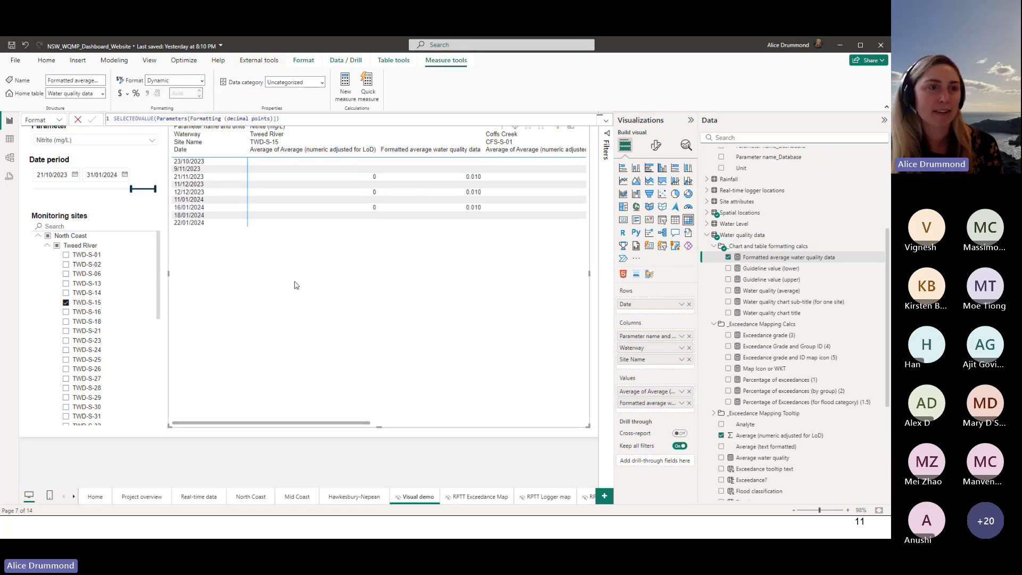
Remove Average of Average (numeric adjusted for LoD) from the matrix values and deselect the matrix
click(690, 392)
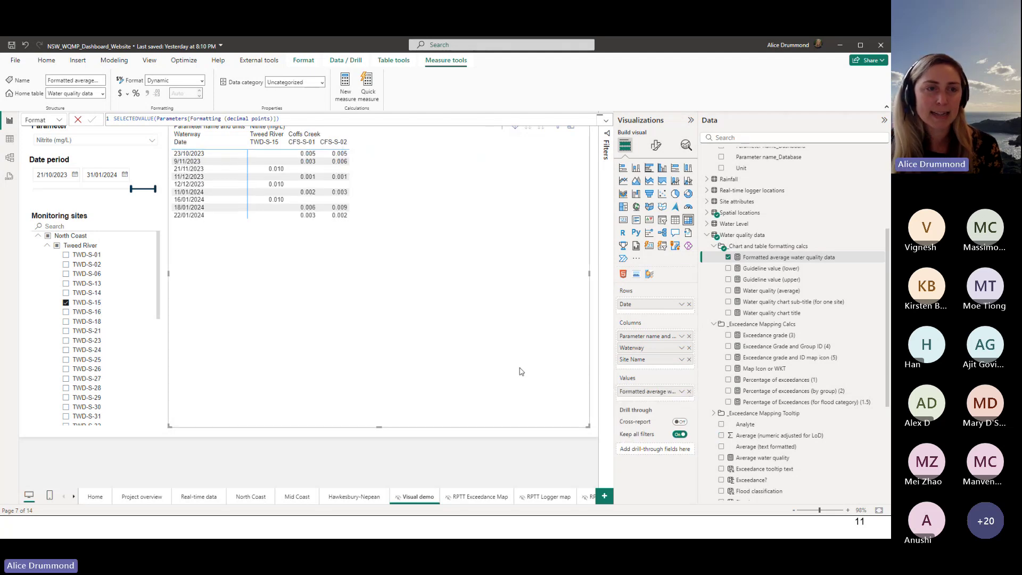
click(596, 161)
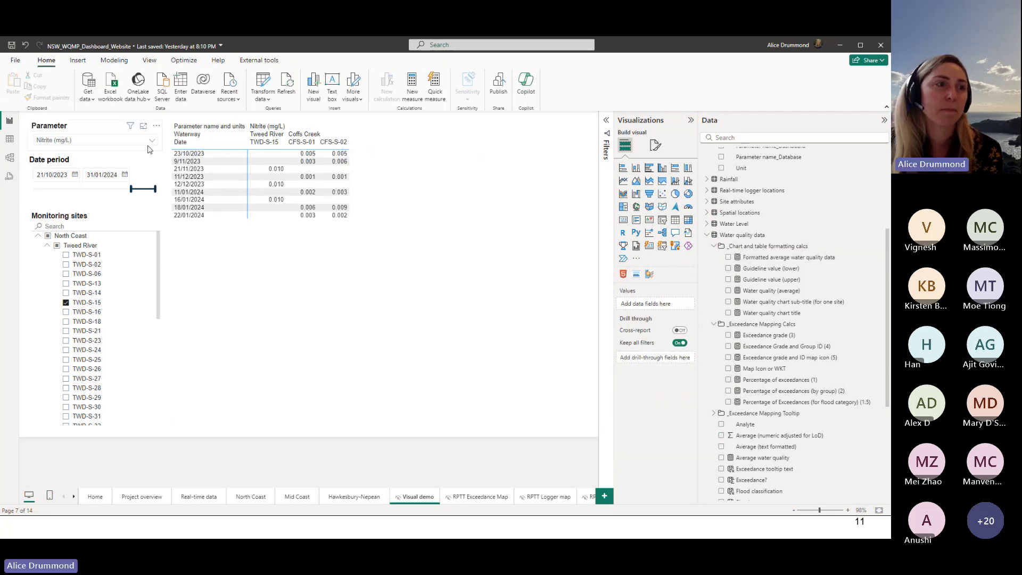
Set up rules-based background color formatting for the matrix's Formatted average water quality data, based on the Exceedance? field summarized as Sum
click(406, 129)
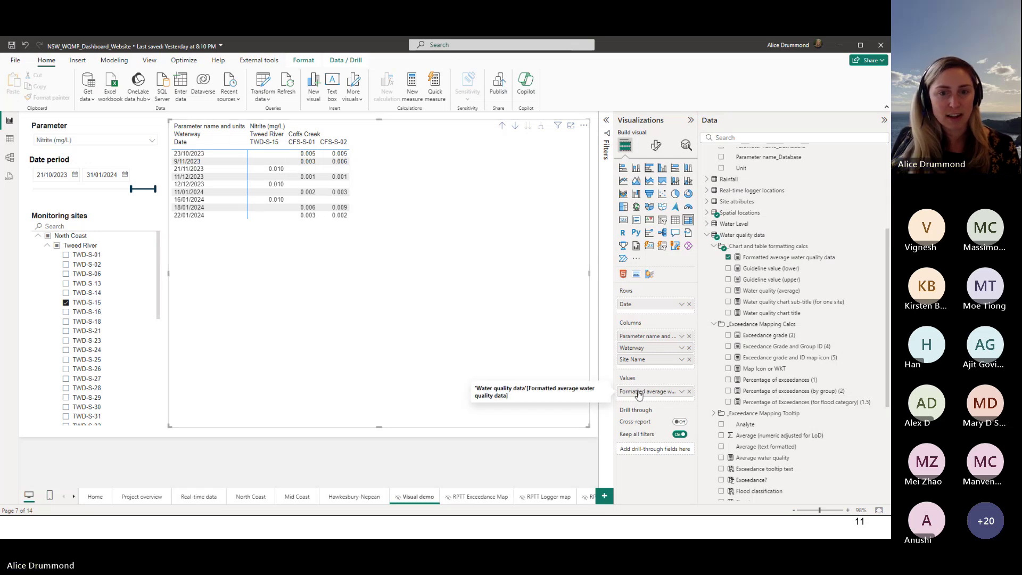
right_click(687, 395)
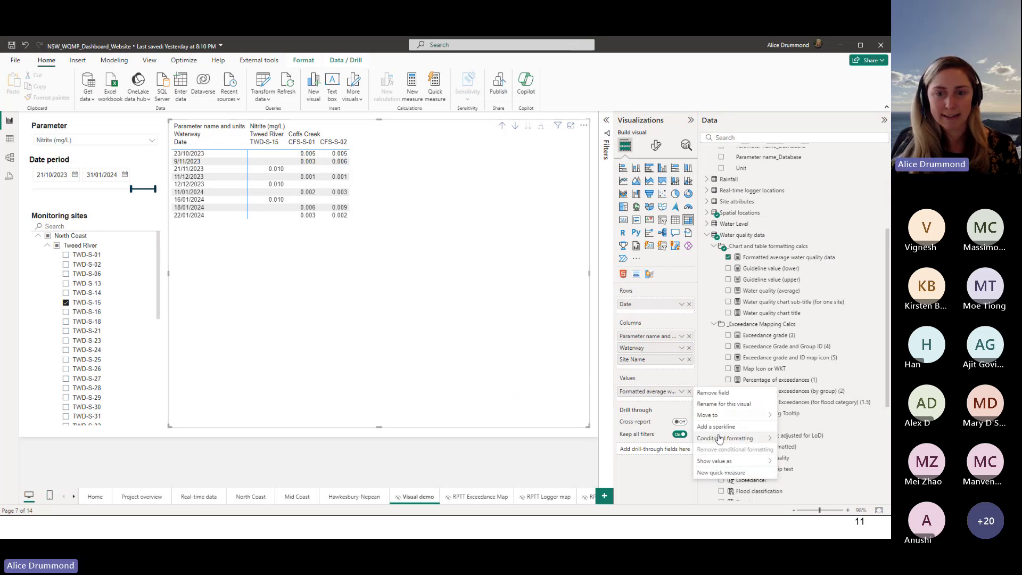
click(676, 406)
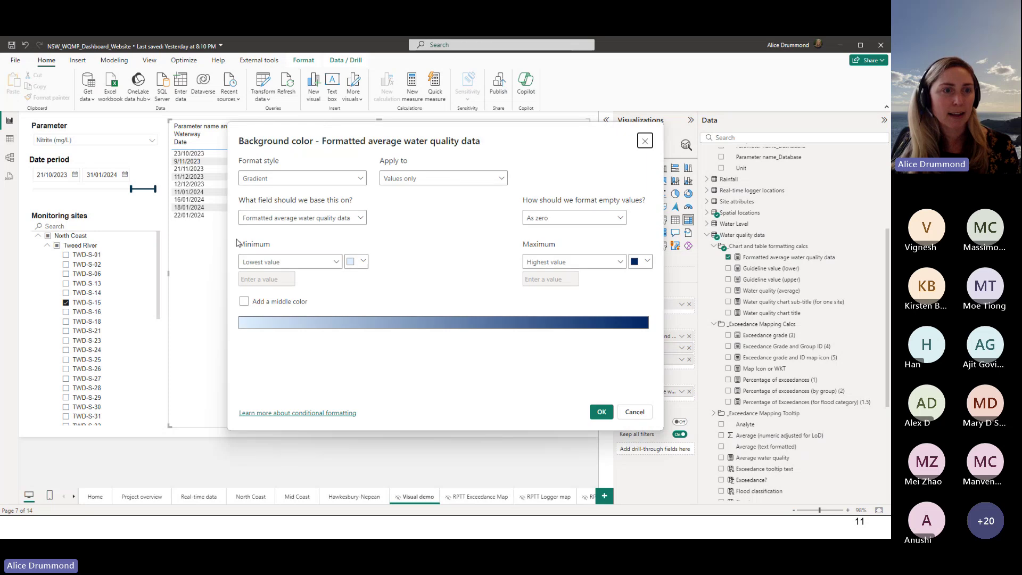
click(273, 179)
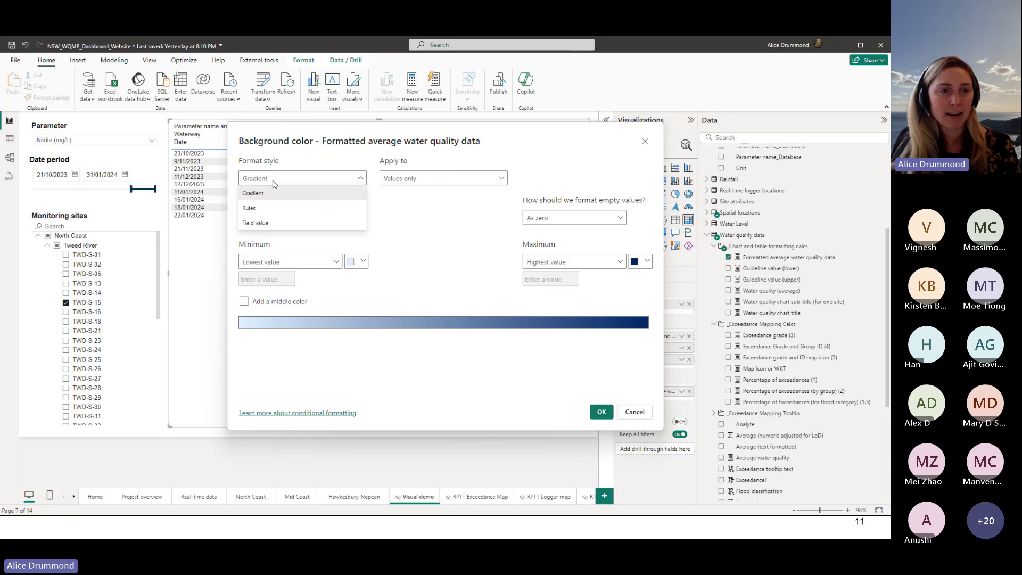
click(261, 204)
click(298, 218)
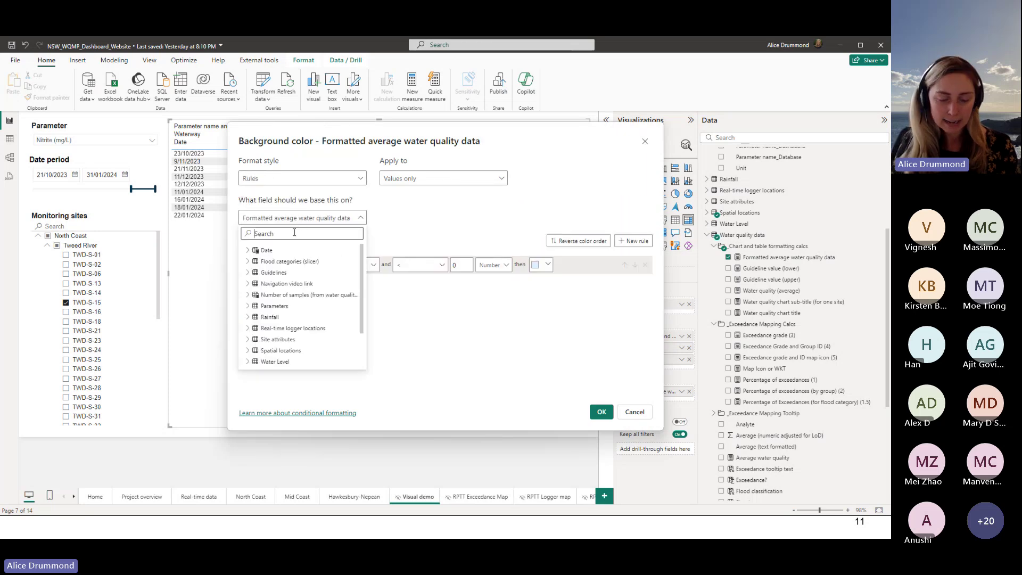
text(exceed)
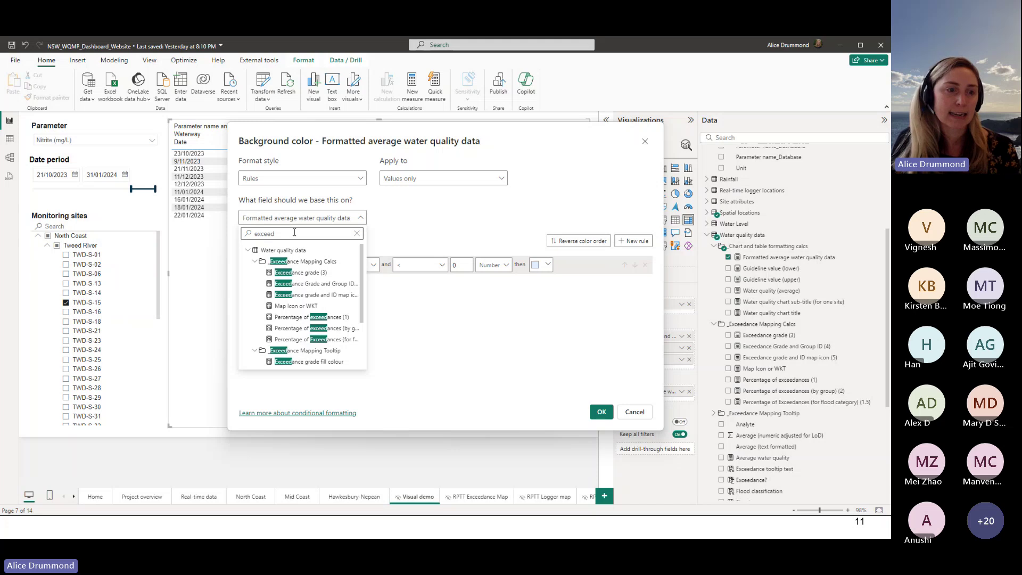
scroll(290, 319, down, 3)
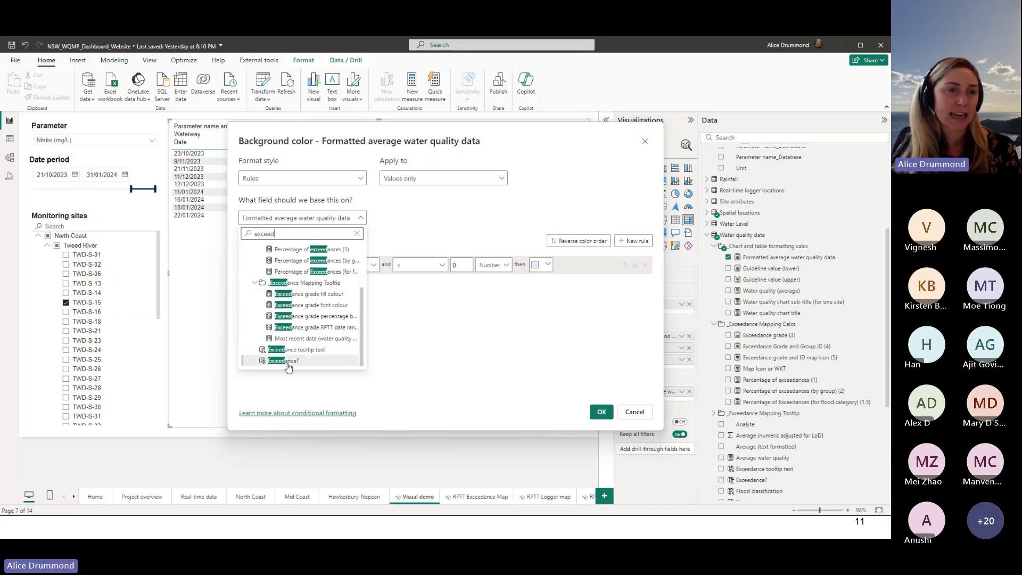
click(288, 361)
click(547, 217)
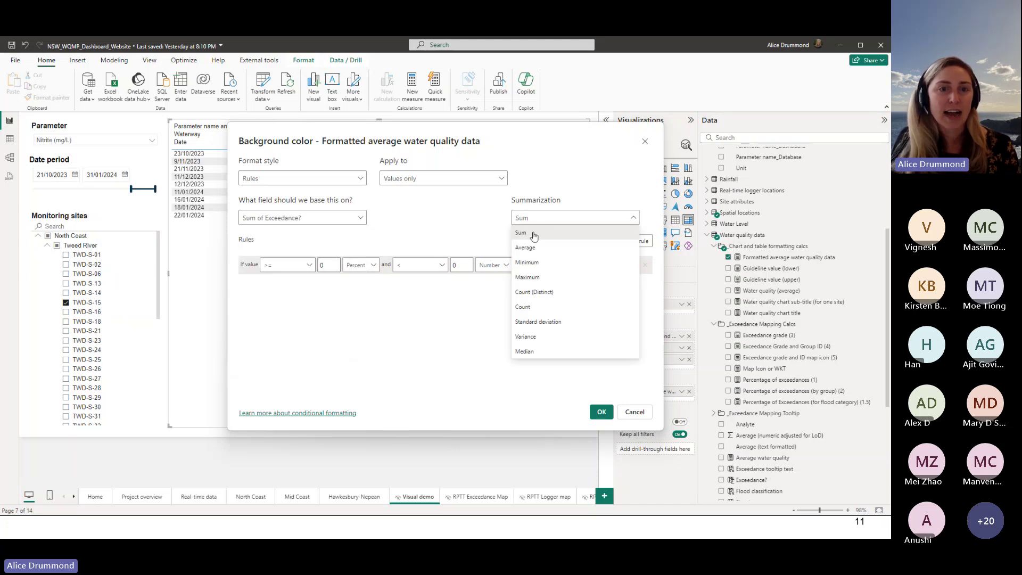
click(537, 237)
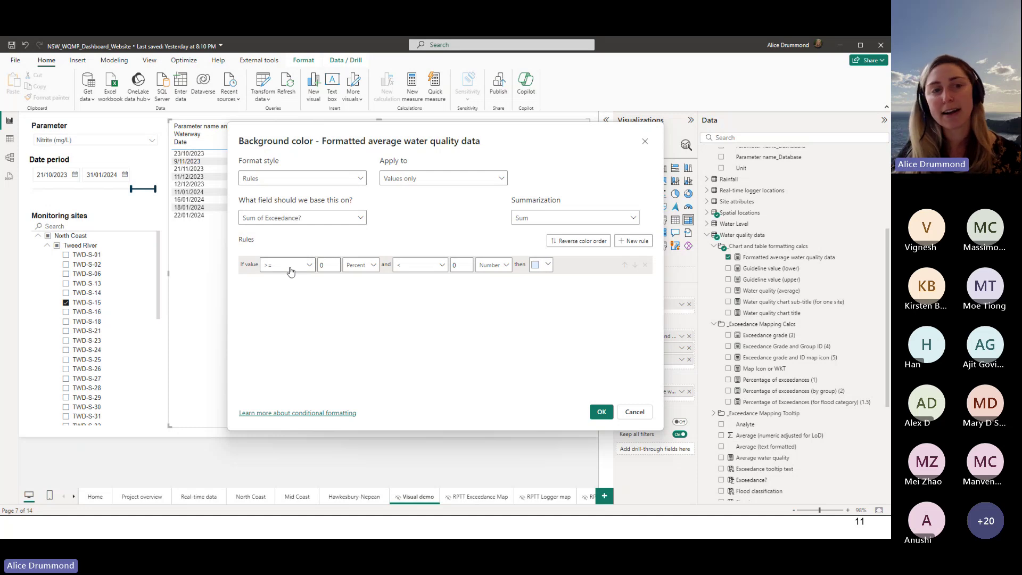
Define the background rule for values >= 1 (Number) and < 100000 (Number) with a light orange fill, and apply it
click(325, 265)
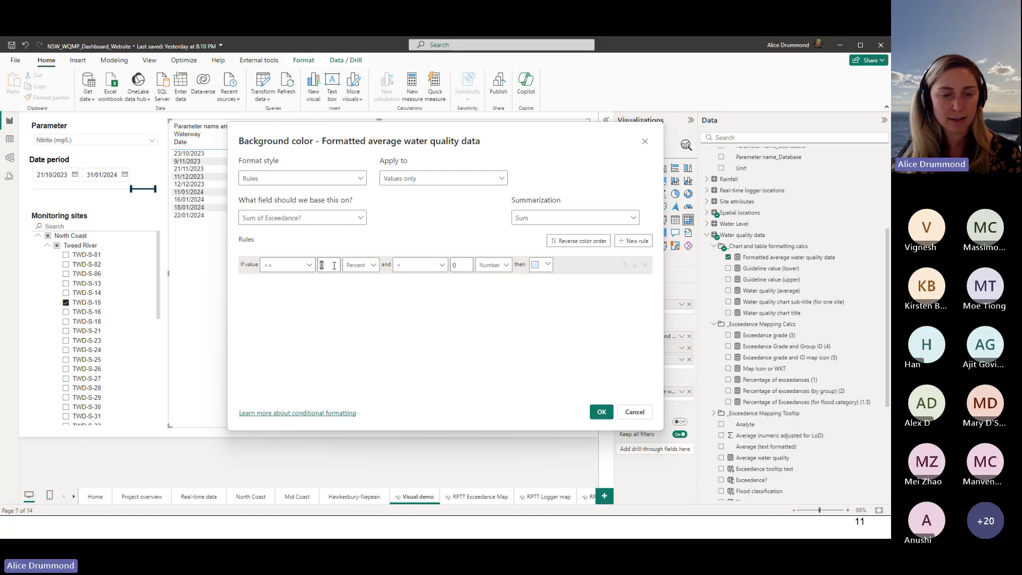
text(1)
click(360, 265)
click(354, 282)
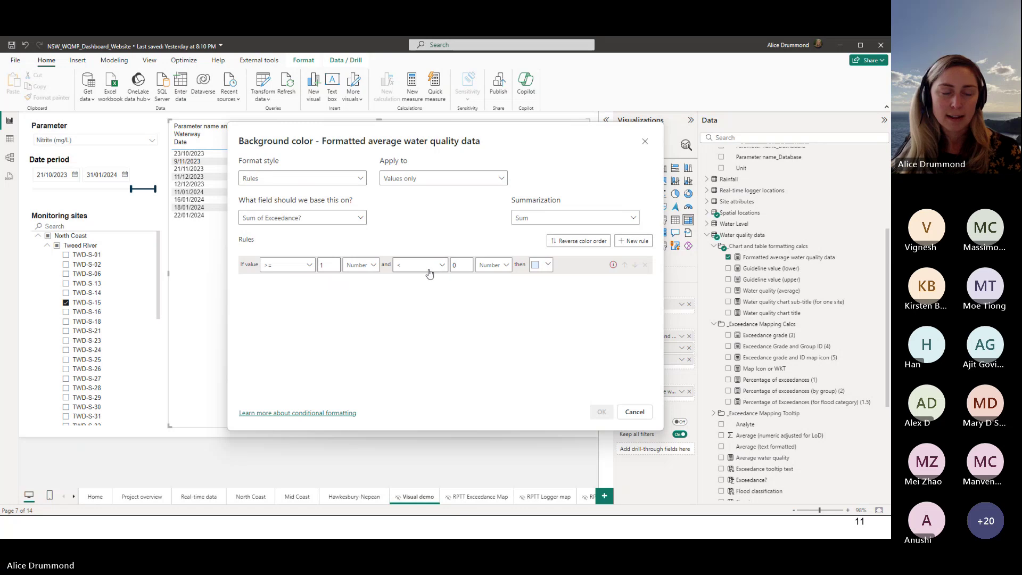
click(423, 273)
click(440, 272)
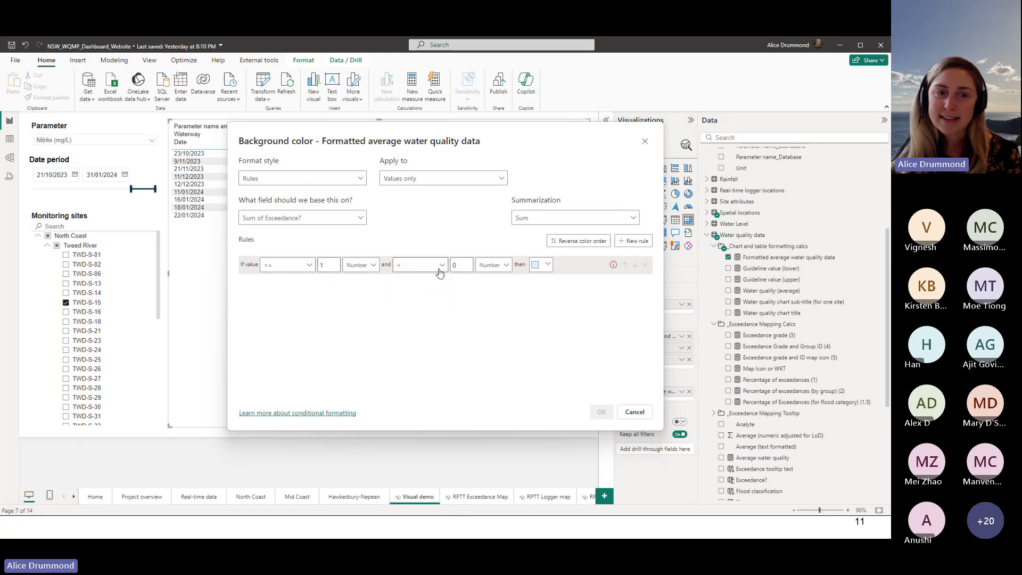
click(461, 266)
text(10000)
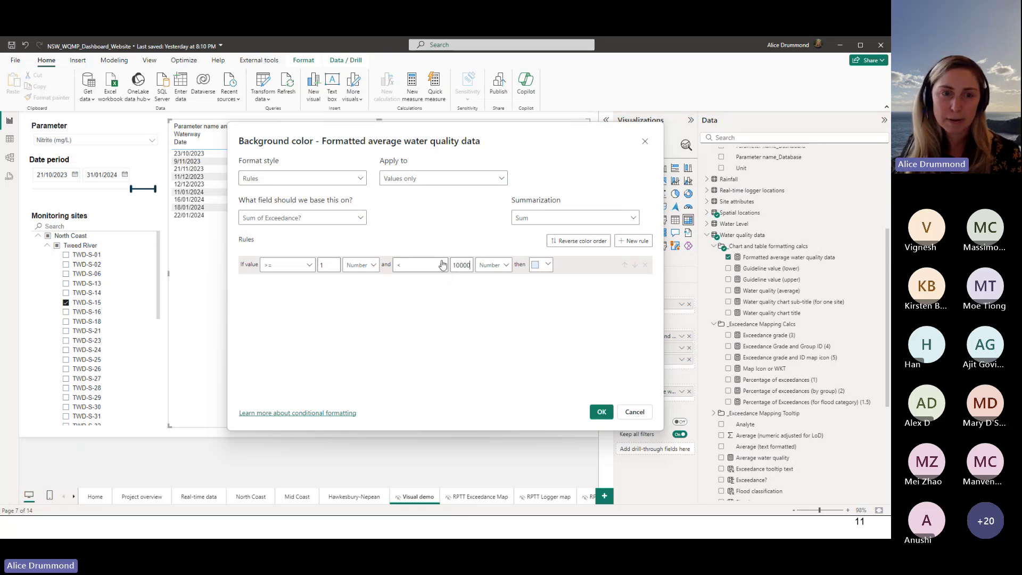
click(540, 264)
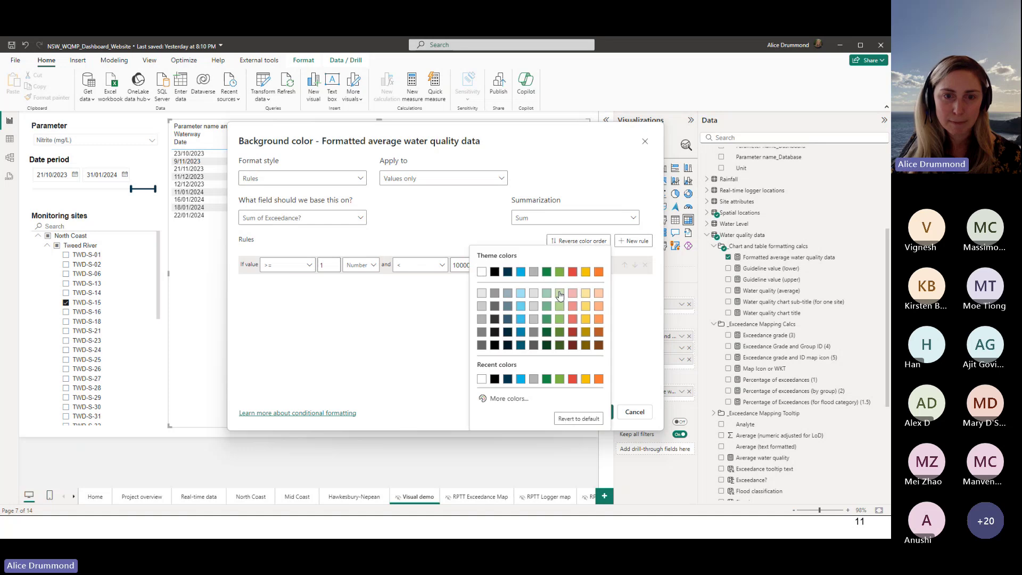
click(598, 293)
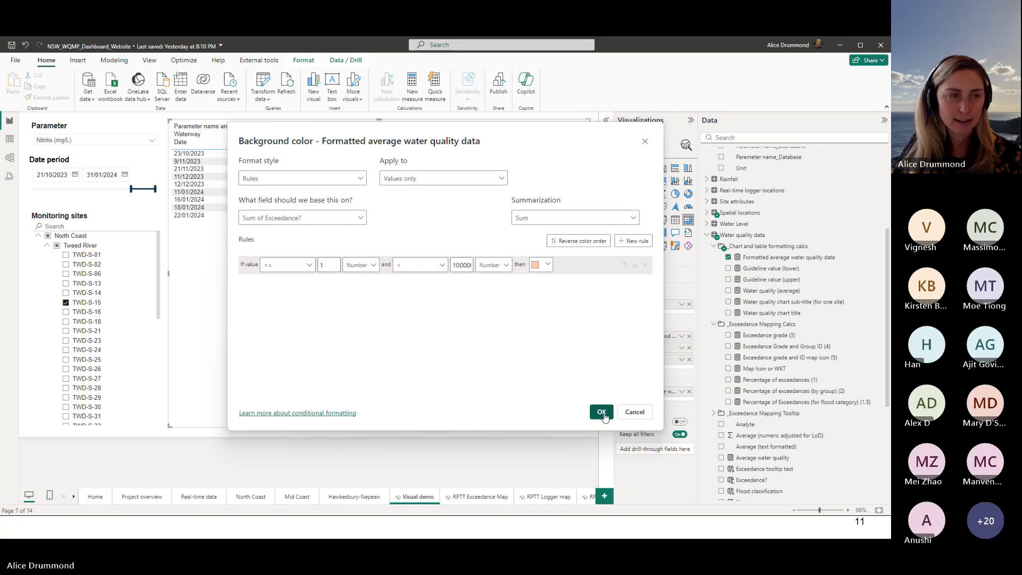
click(601, 411)
Set the parameter to Ammonia (mg/L) and shorten the matrix to fit just below its last date row
click(77, 141)
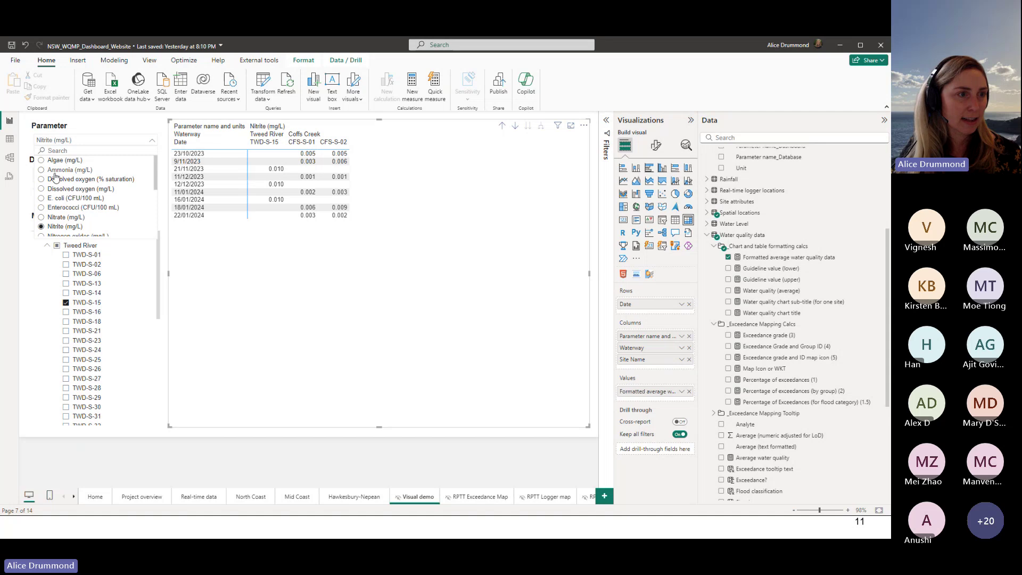
click(69, 169)
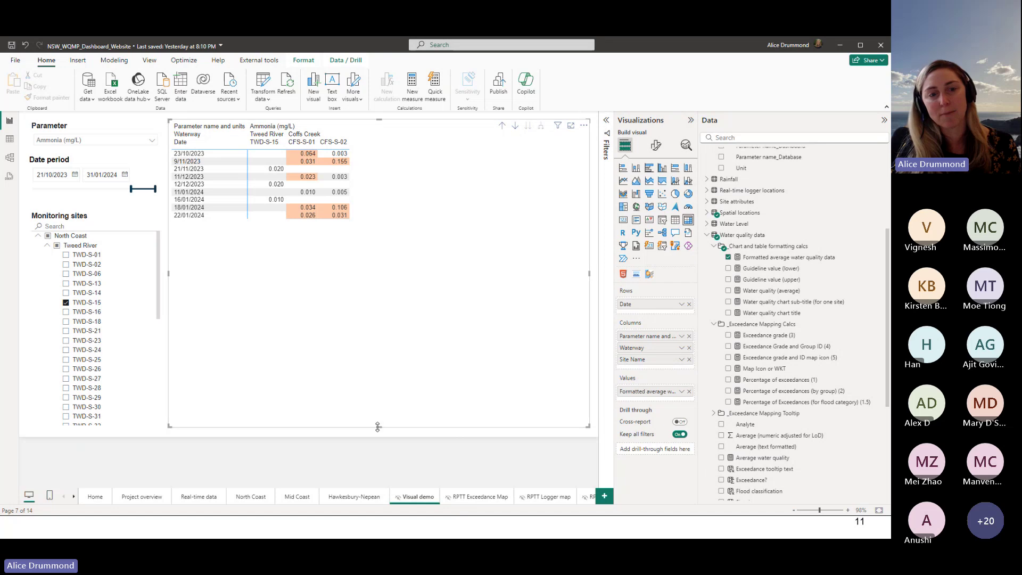
drag(381, 418, 351, 229)
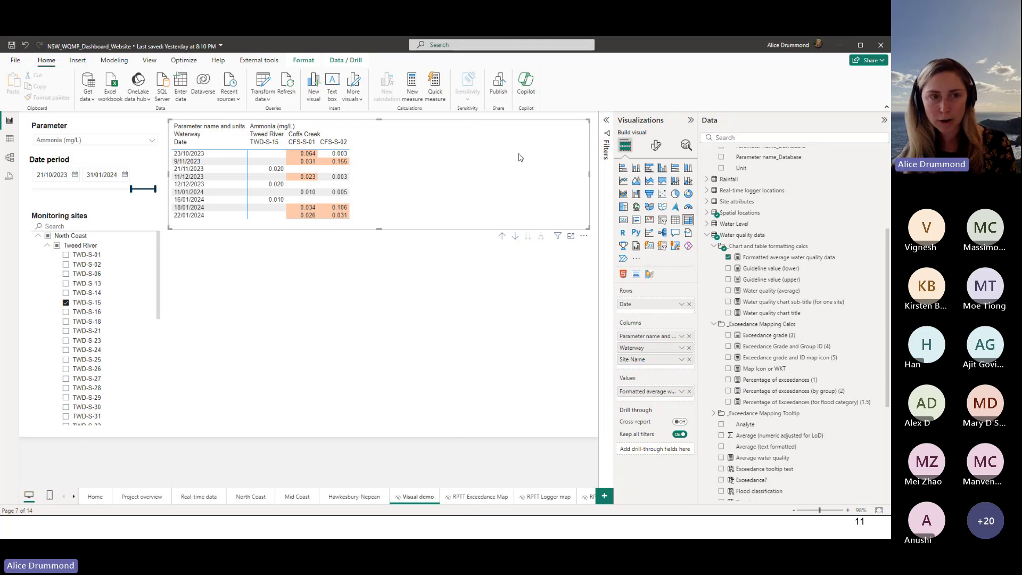
Duplicate the matrix and place the copy directly below the original, aligned with its edges
drag(520, 157, 525, 161)
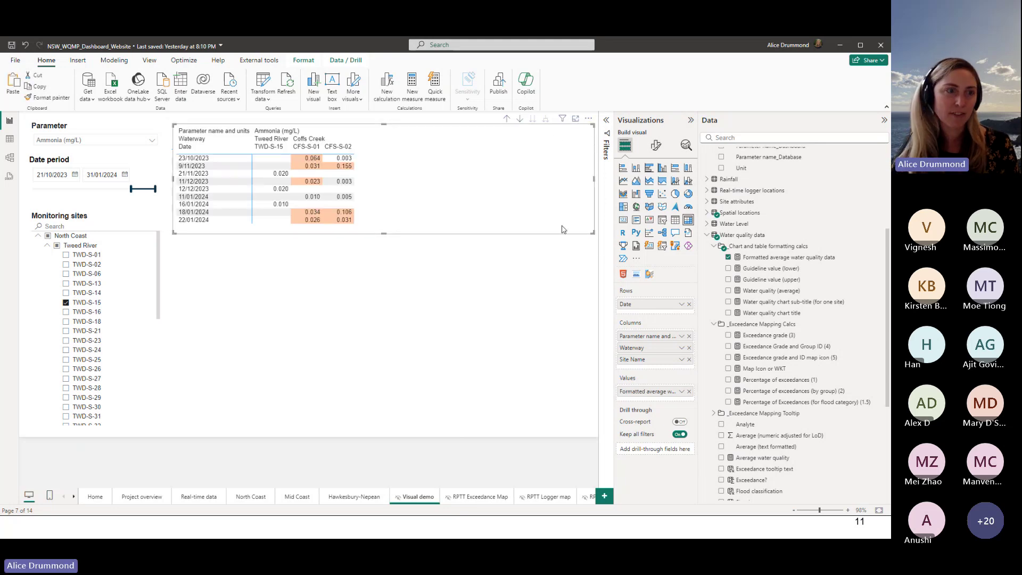
key(ctrl+c)
key(ctrl+v)
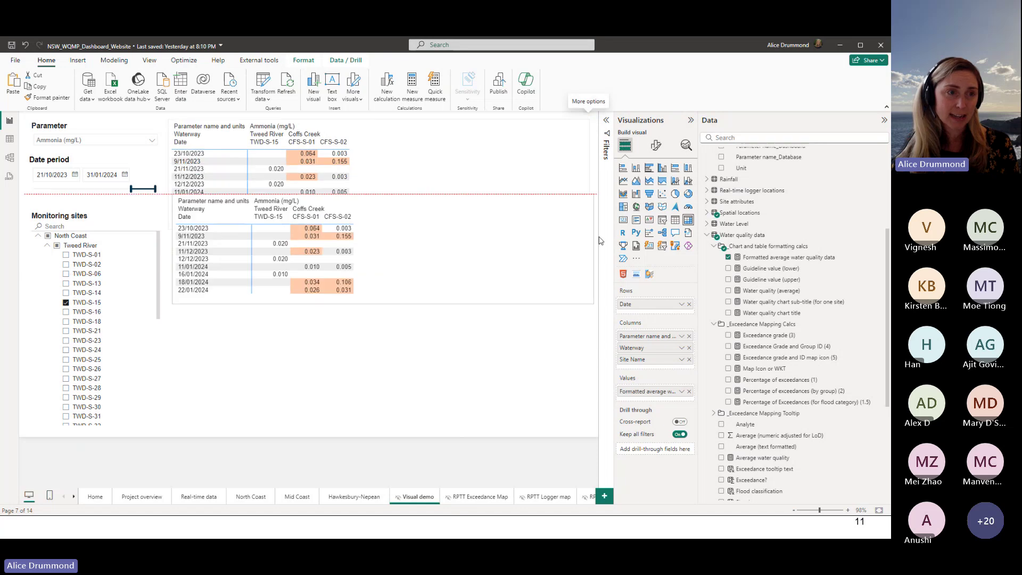
drag(596, 195, 588, 233)
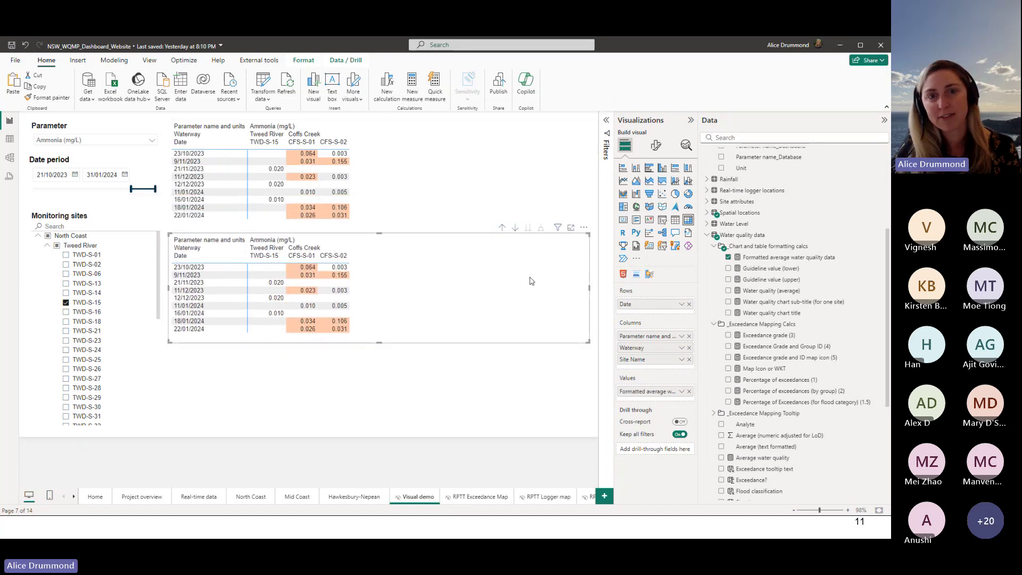
Convert the copied matrix to a line chart over Date, removing Parameter name and units and Waterway, with Site Name as small multiples
click(624, 181)
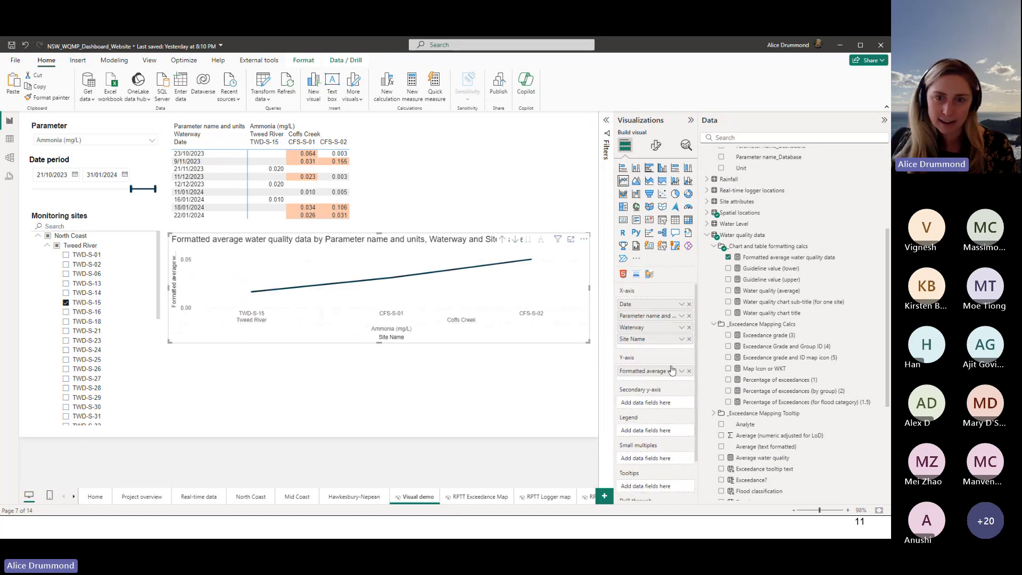
click(689, 316)
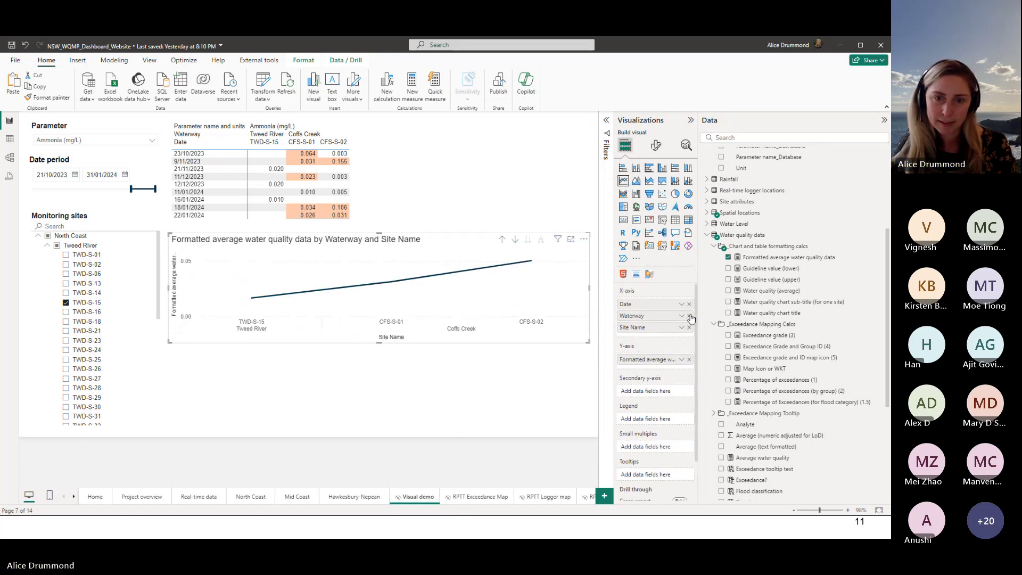
click(689, 316)
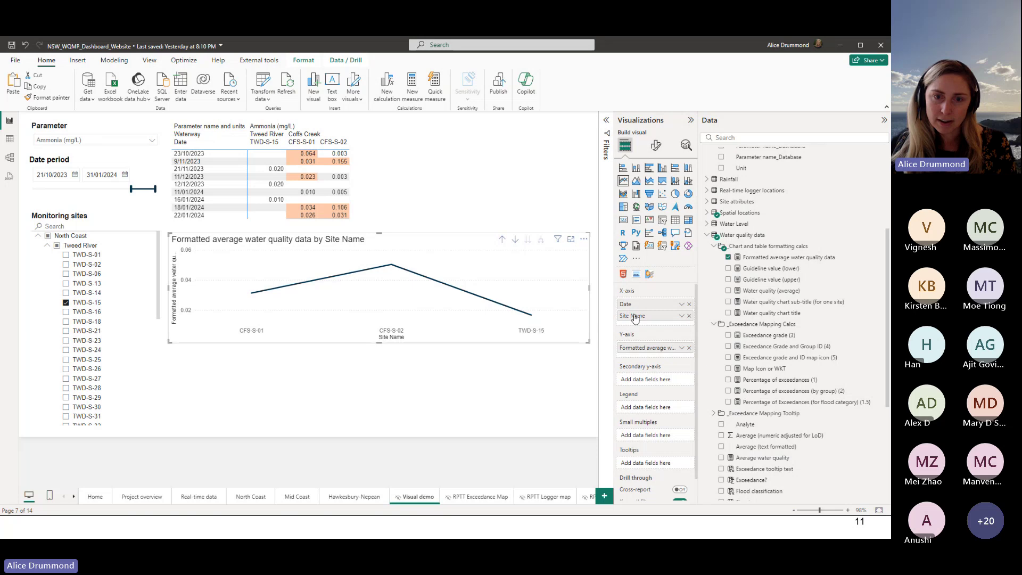
drag(635, 320, 641, 437)
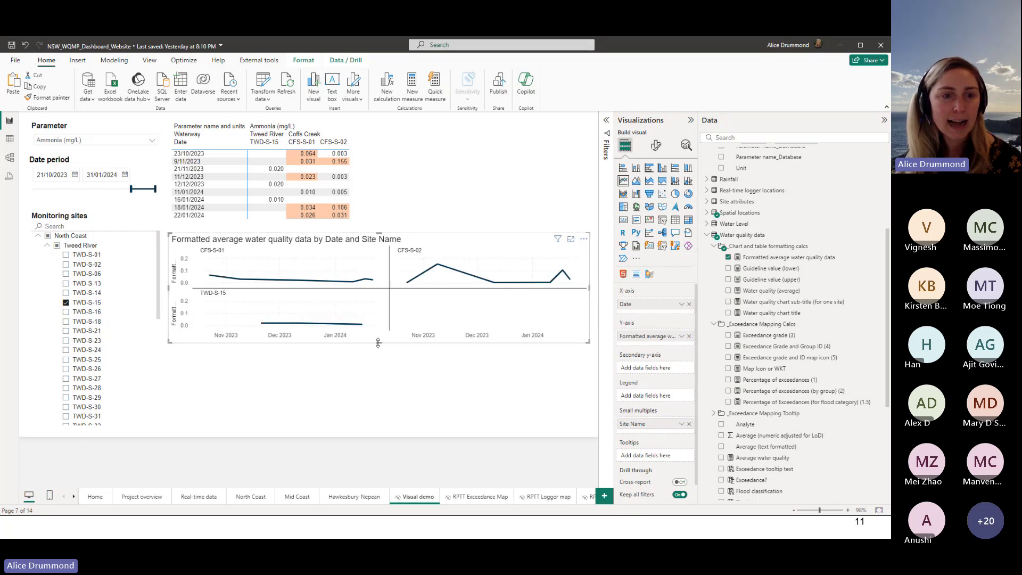
Extend the line chart down towards the page's lower edge and select all North Coast monitoring sites
drag(379, 343, 376, 408)
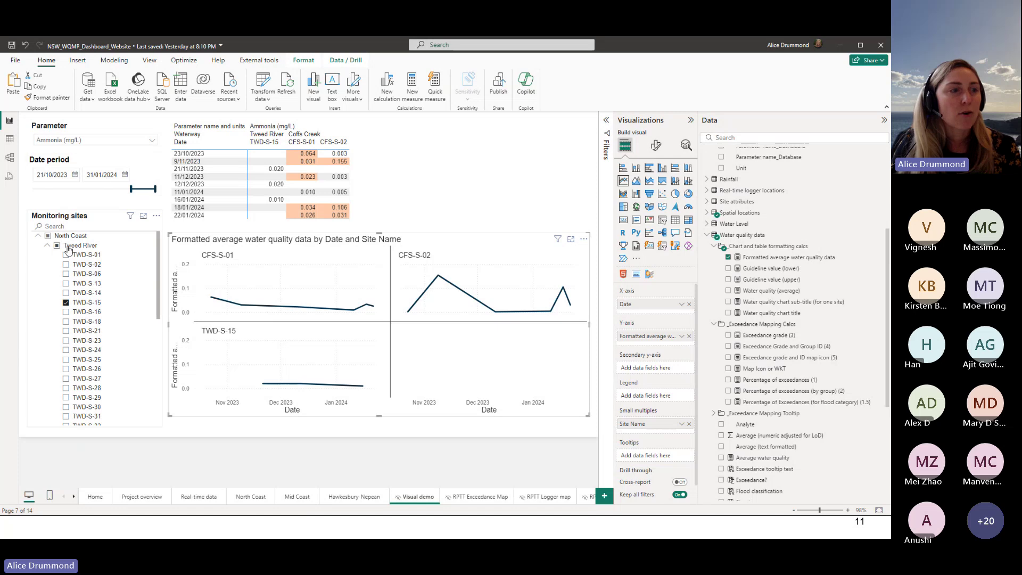
click(75, 308)
click(48, 236)
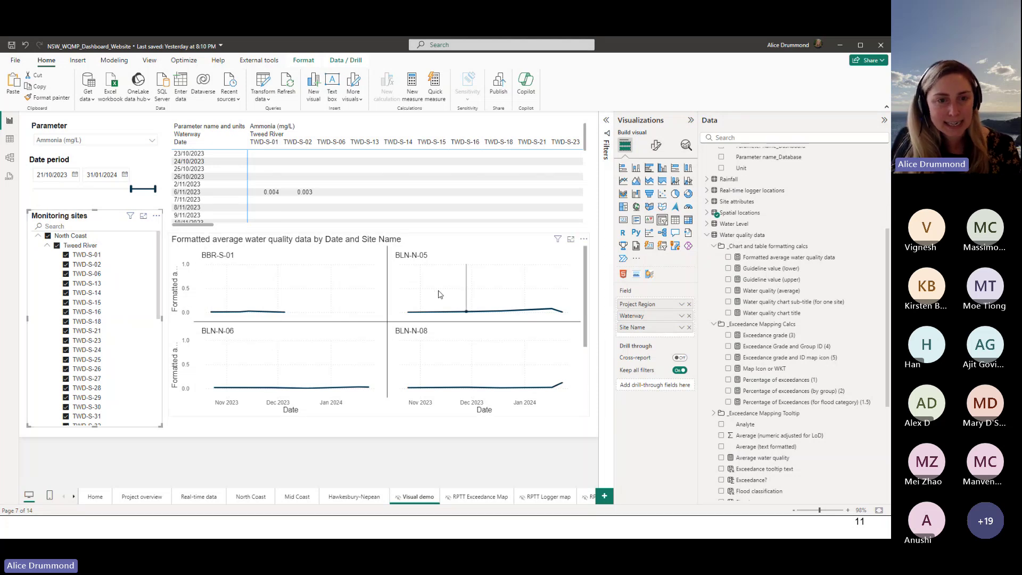
Review the small multiples in the line chart and set their layout to 1 column
scroll(479, 296, down, 3)
scroll(510, 300, down, 5)
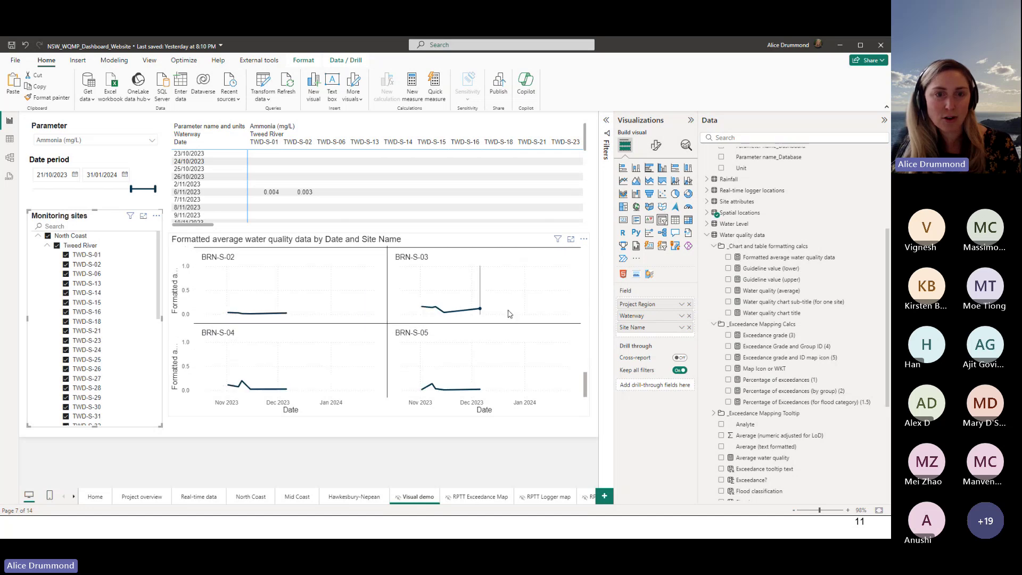
scroll(508, 320, up, 8)
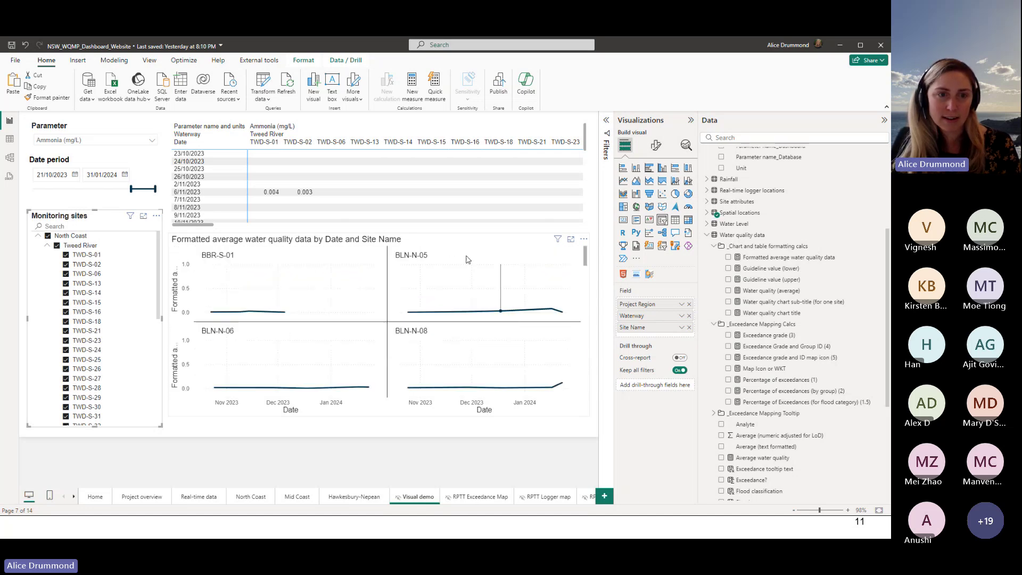
click(426, 242)
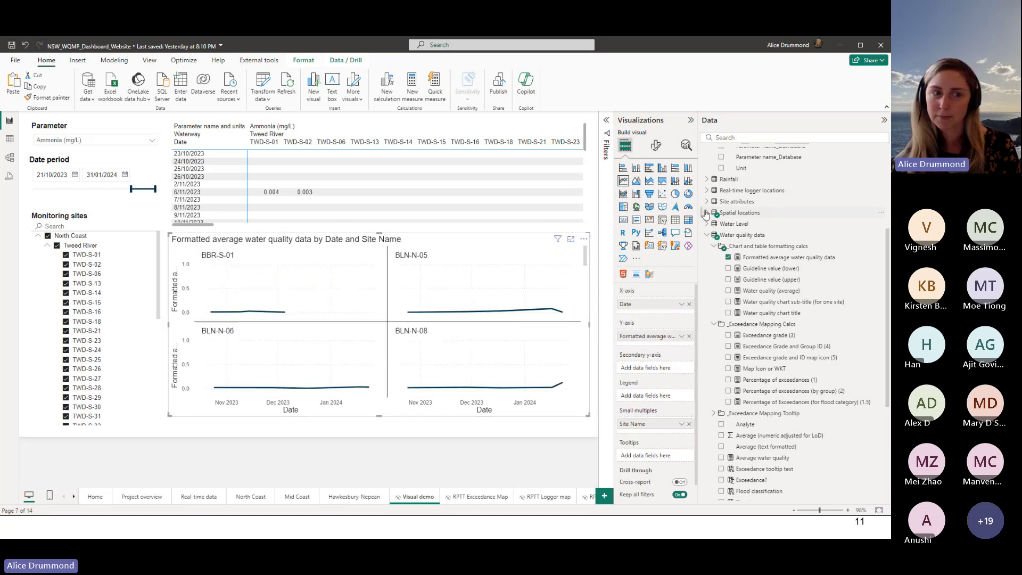
click(657, 146)
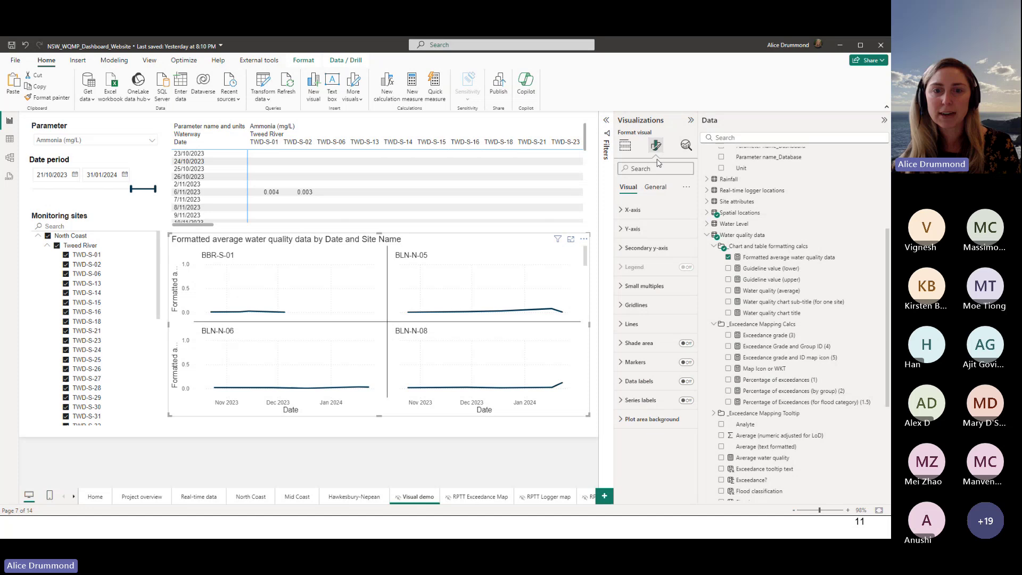
click(647, 286)
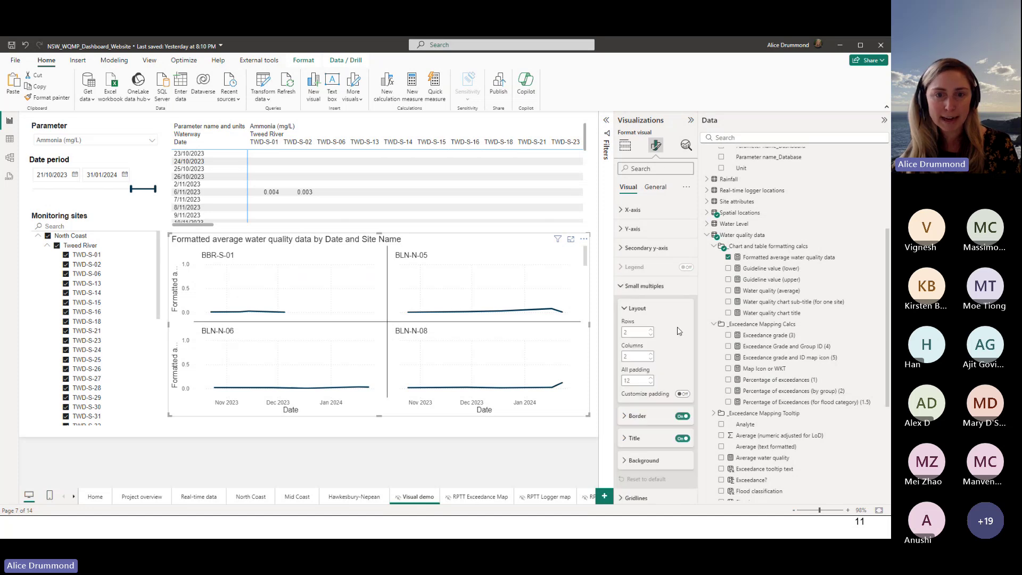
click(650, 359)
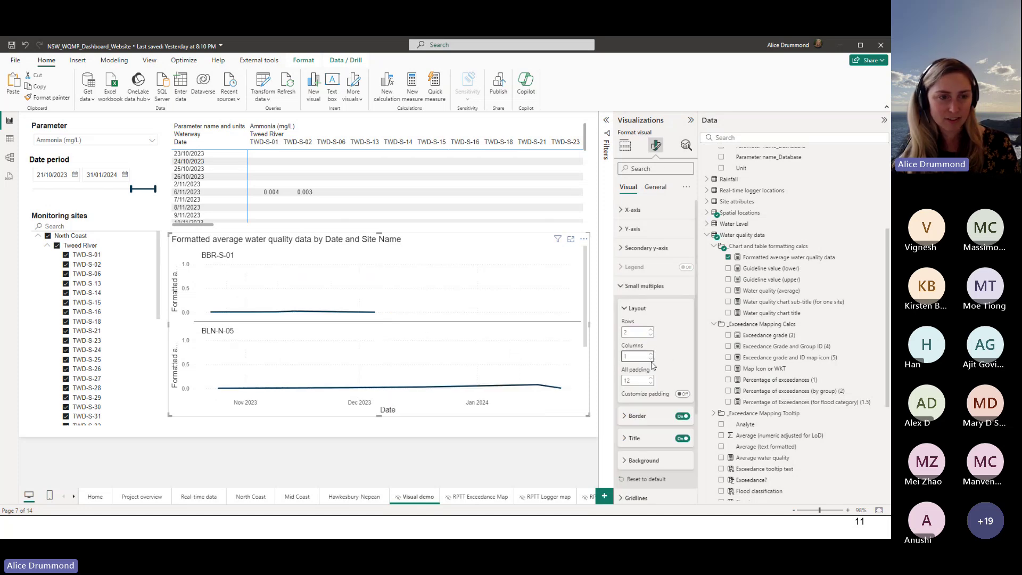
scroll(308, 318, down, 3)
scroll(308, 317, up, 3)
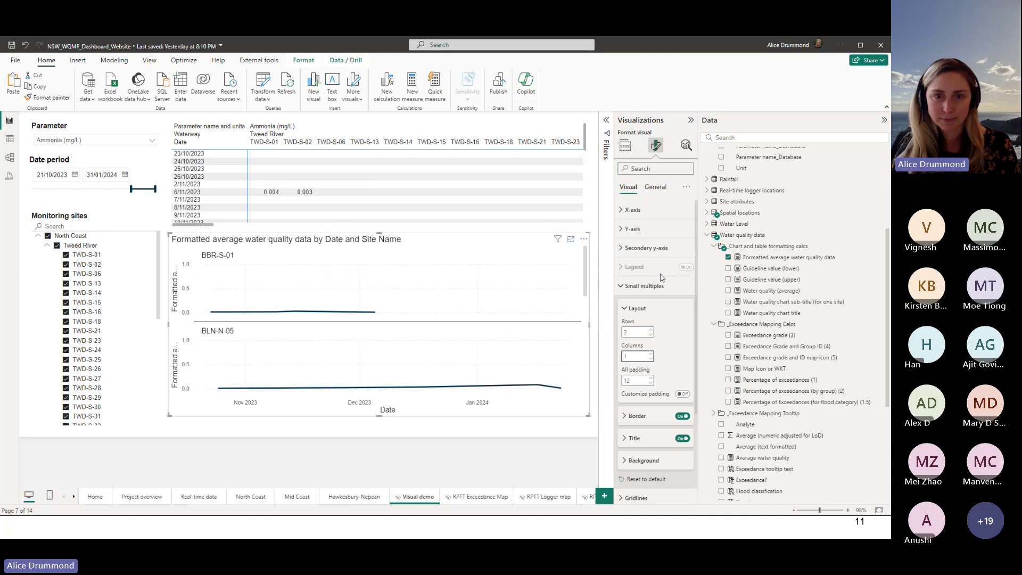
Turn off the shared y-axis so each site's line chart scales to its own values
click(644, 286)
click(653, 250)
click(633, 228)
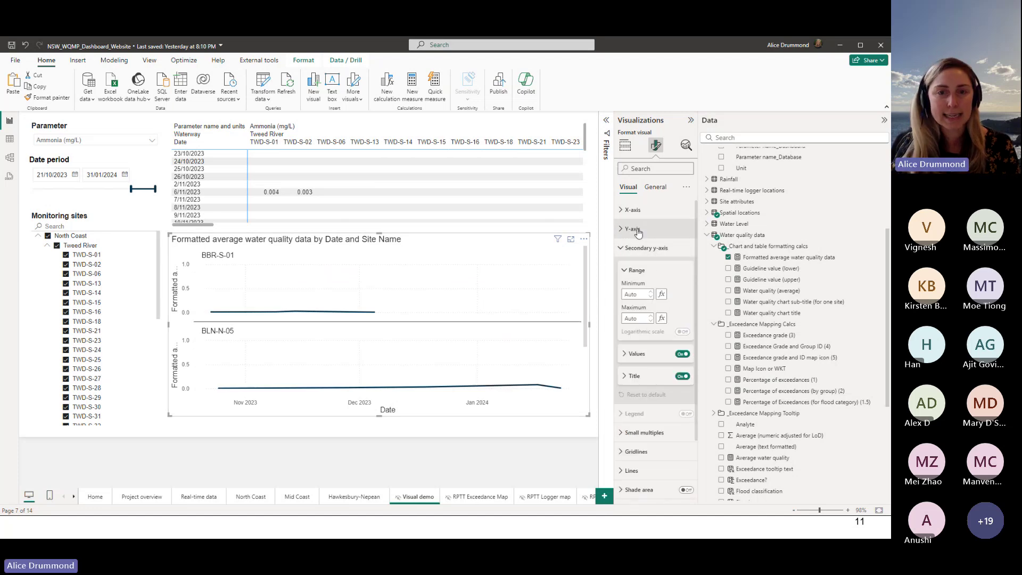
click(683, 340)
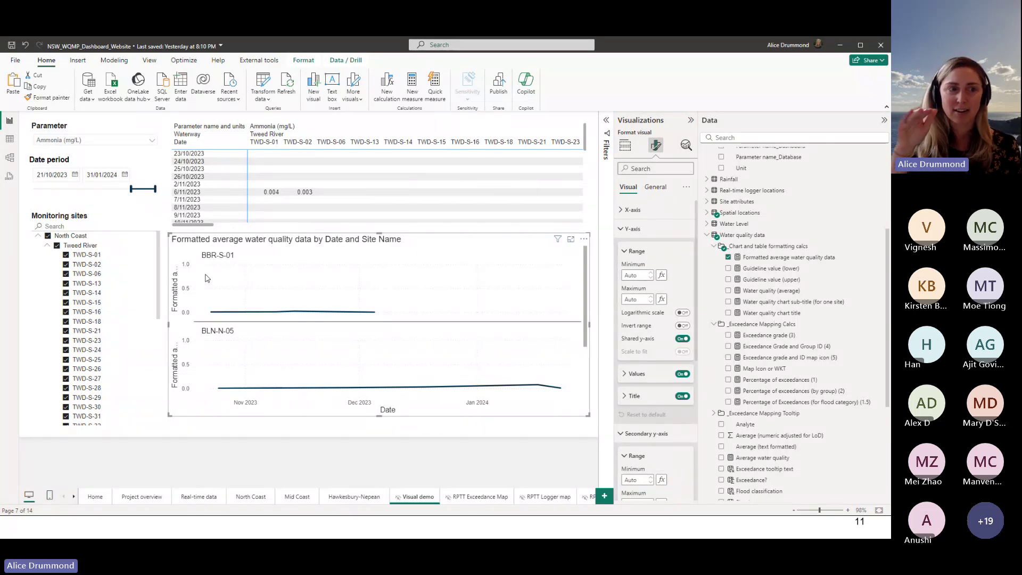
scroll(229, 293, down, 5)
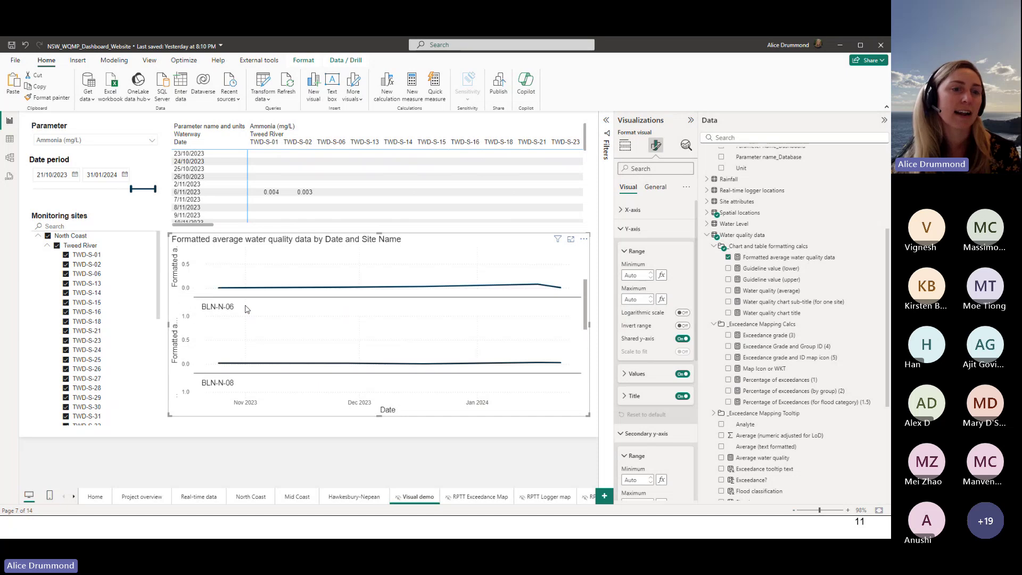
scroll(256, 308, up, 5)
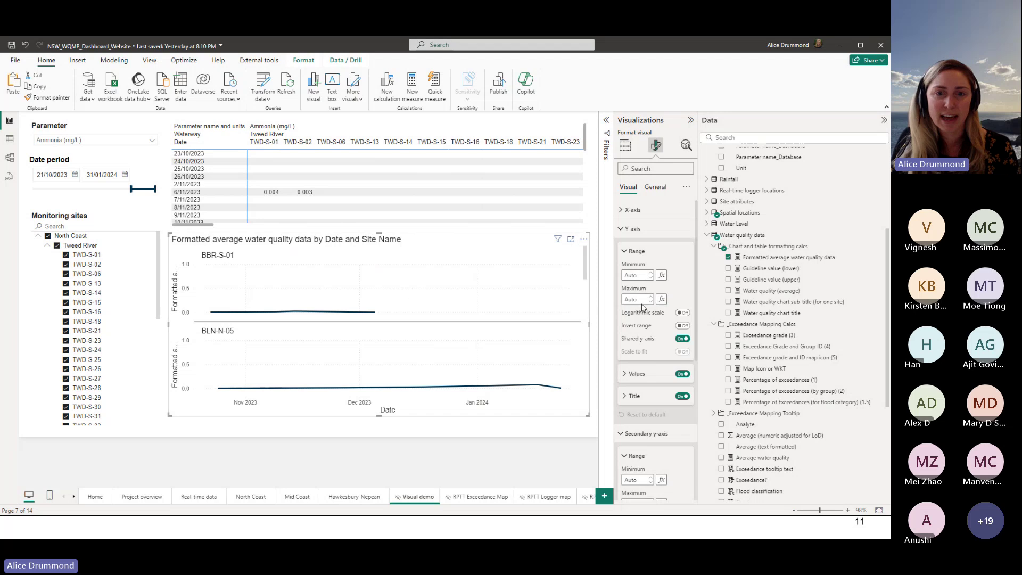
click(683, 339)
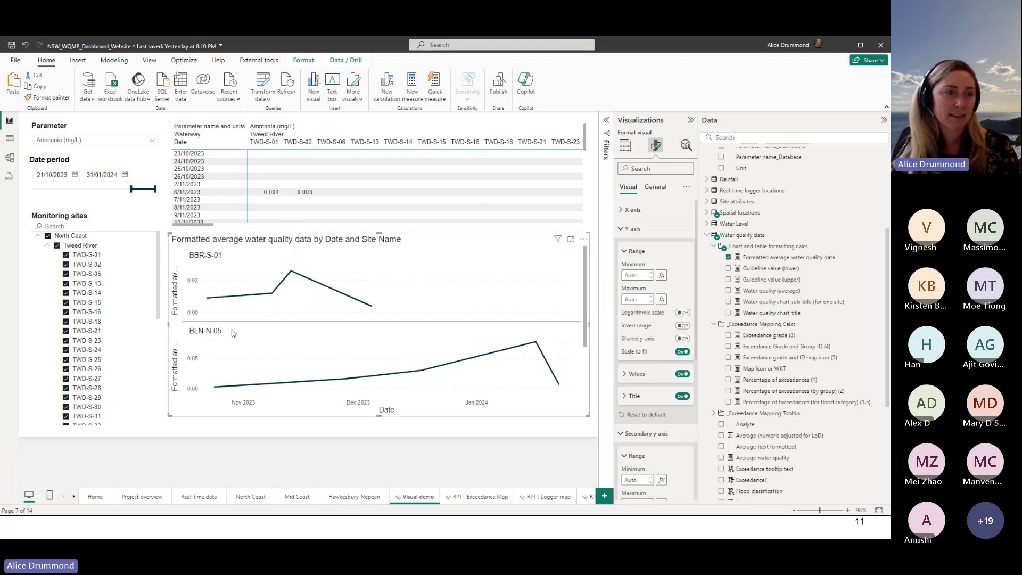
Extend the date period's start back to 1/09/2022 and turn on markers for the line chart
drag(130, 189, 32, 189)
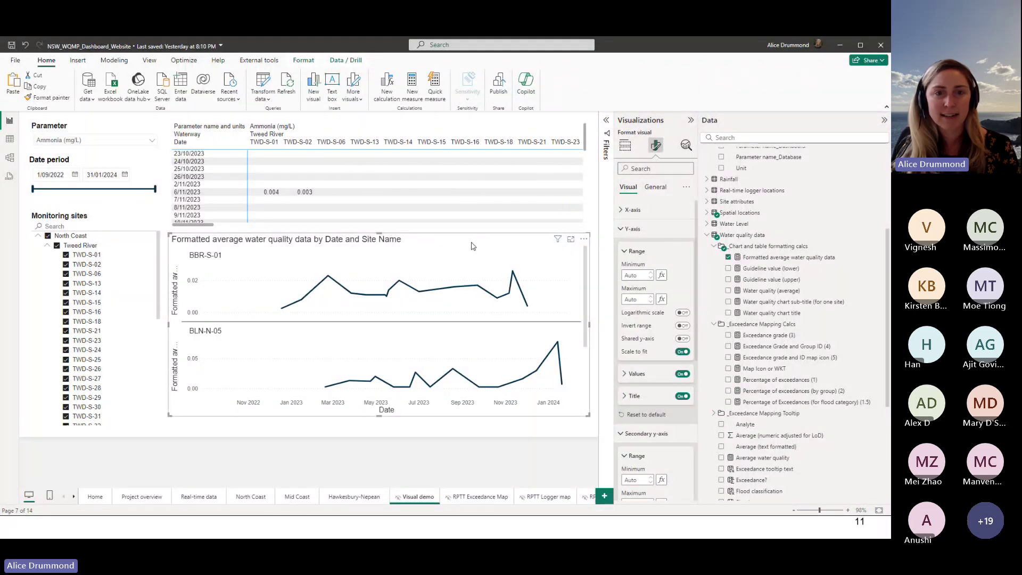
scroll(616, 424, down, 5)
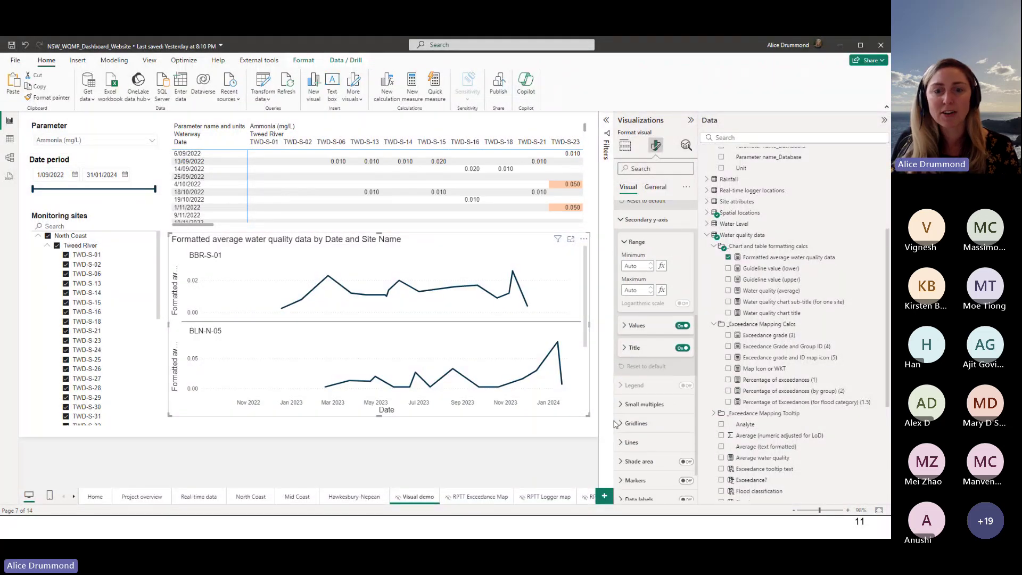
click(686, 481)
scroll(647, 463, down, 1)
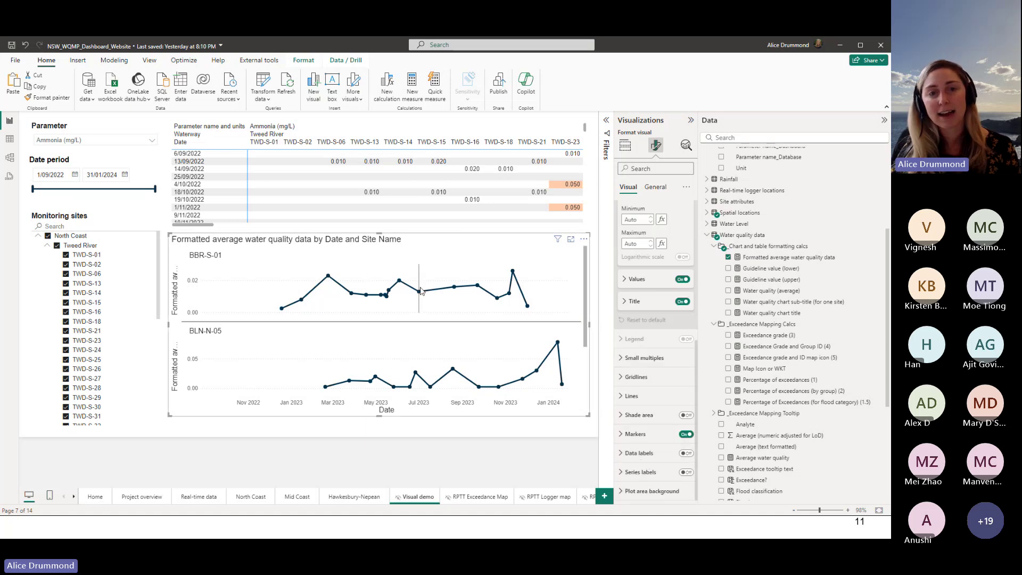
scroll(395, 322, down, 4)
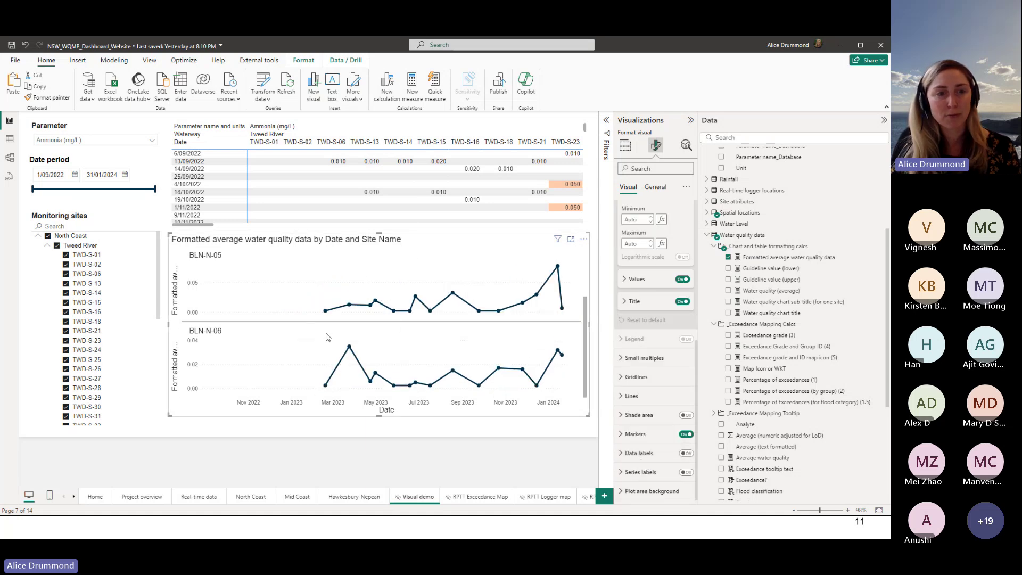
scroll(341, 342, down, 6)
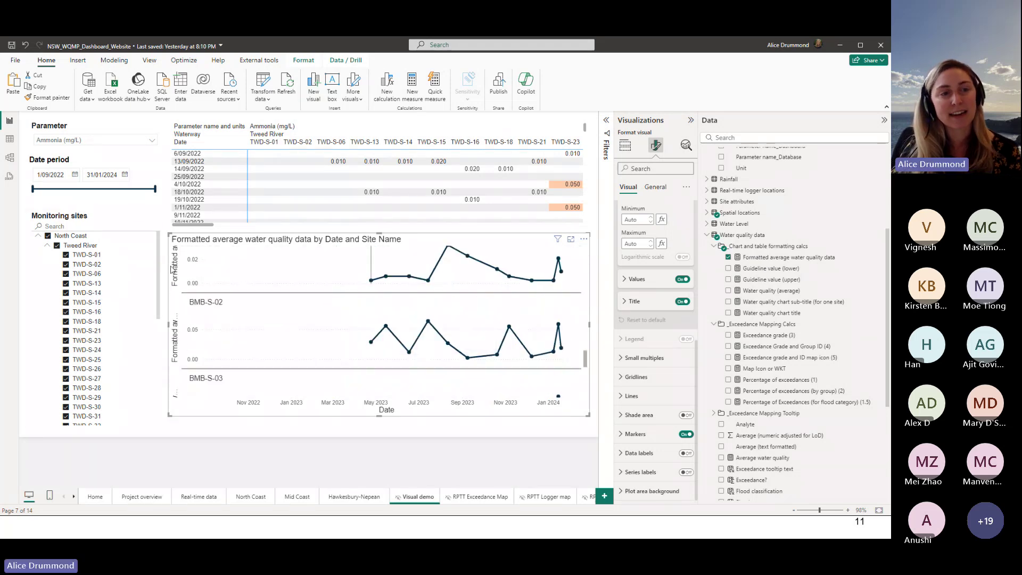
scroll(227, 318, down, 3)
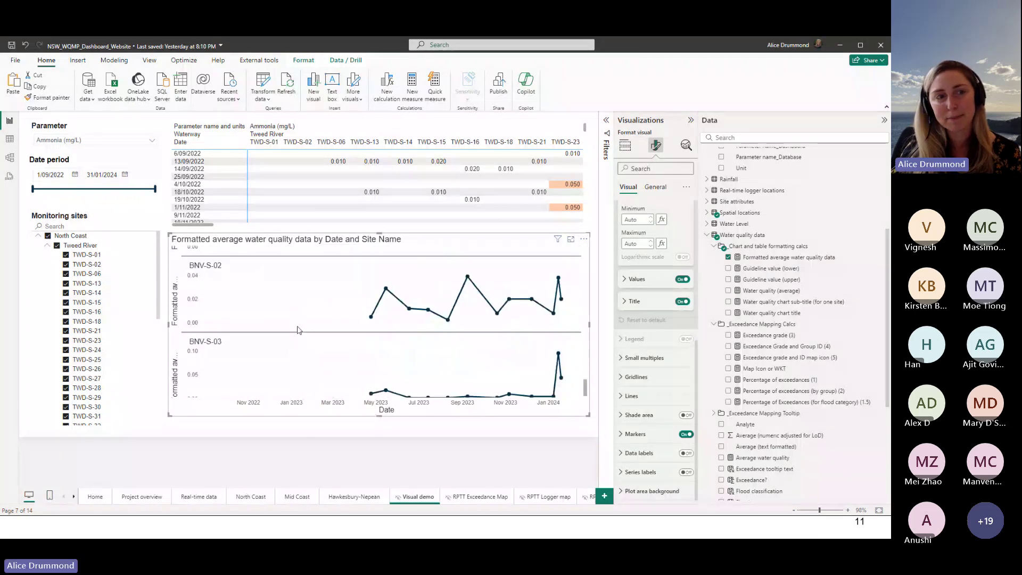
Set the parameter to E. coli (CFU/100 mL) and the date period's start to 13/10/2023
click(75, 141)
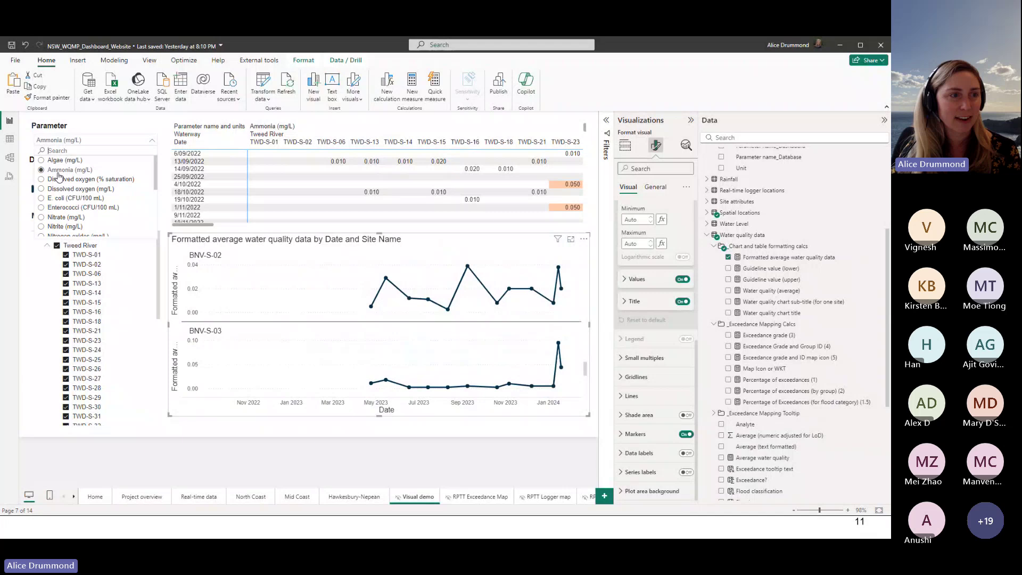
click(61, 203)
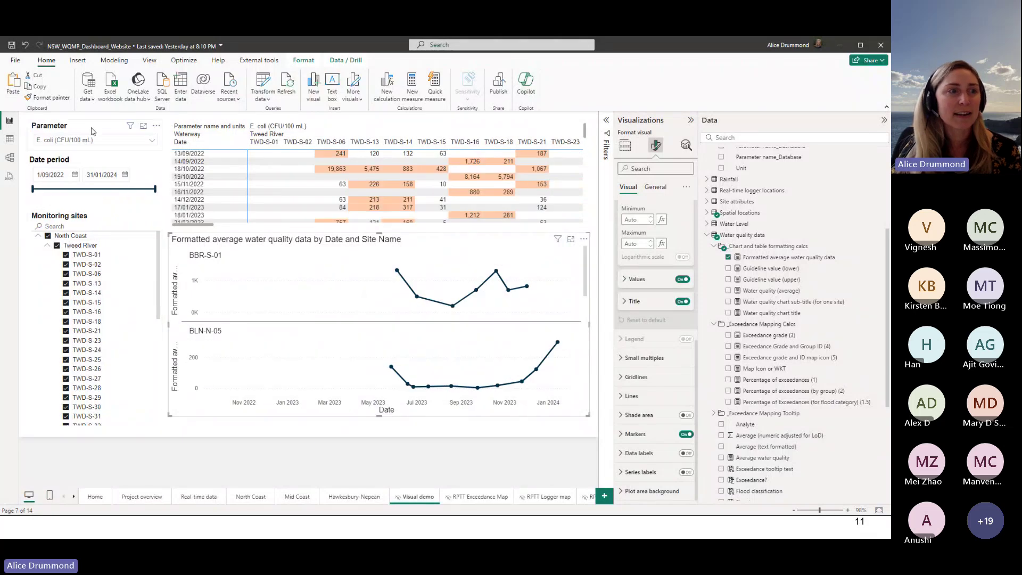
scroll(402, 334, down, 4)
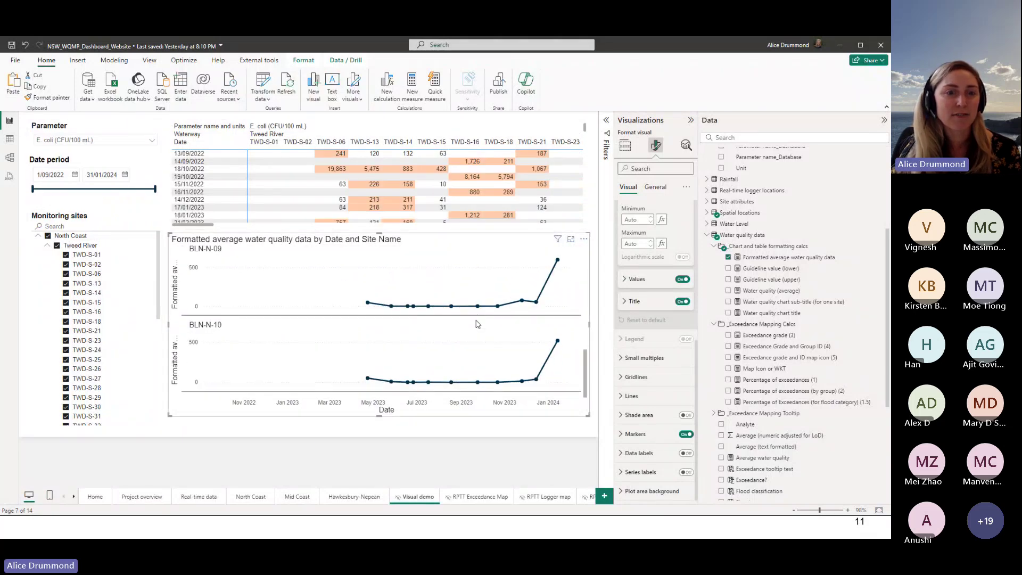
scroll(306, 343, down, 4)
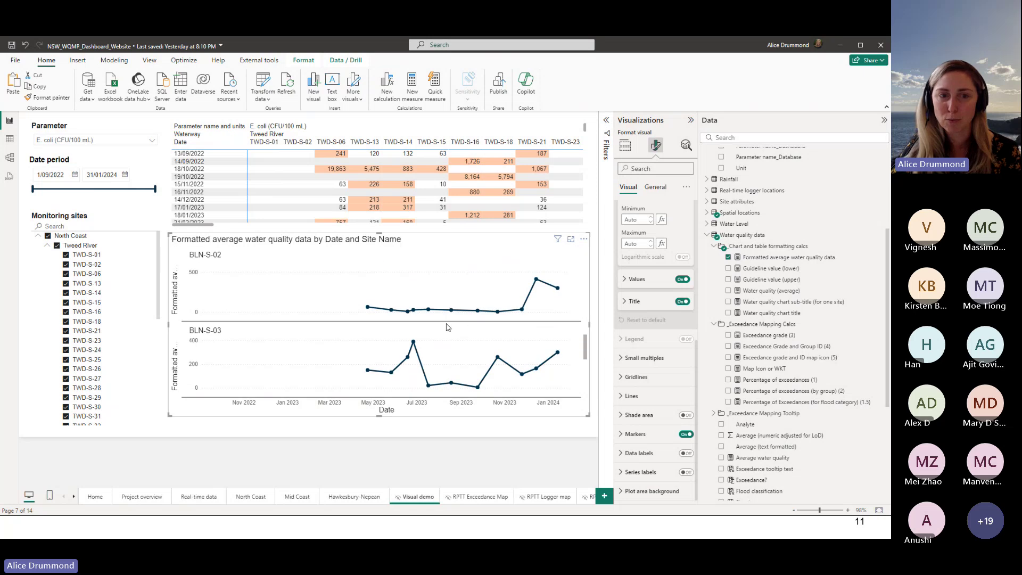
drag(33, 188, 127, 190)
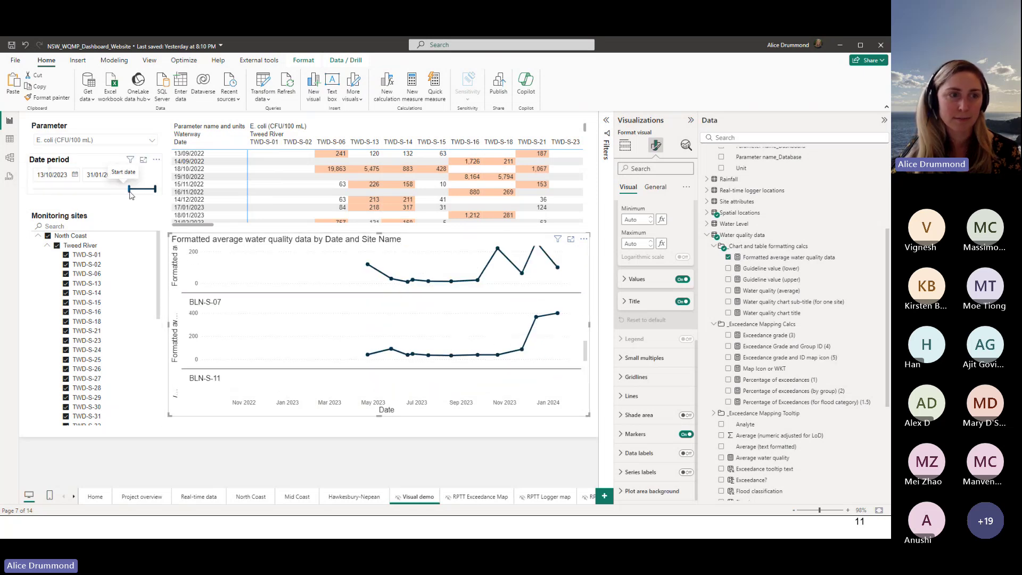
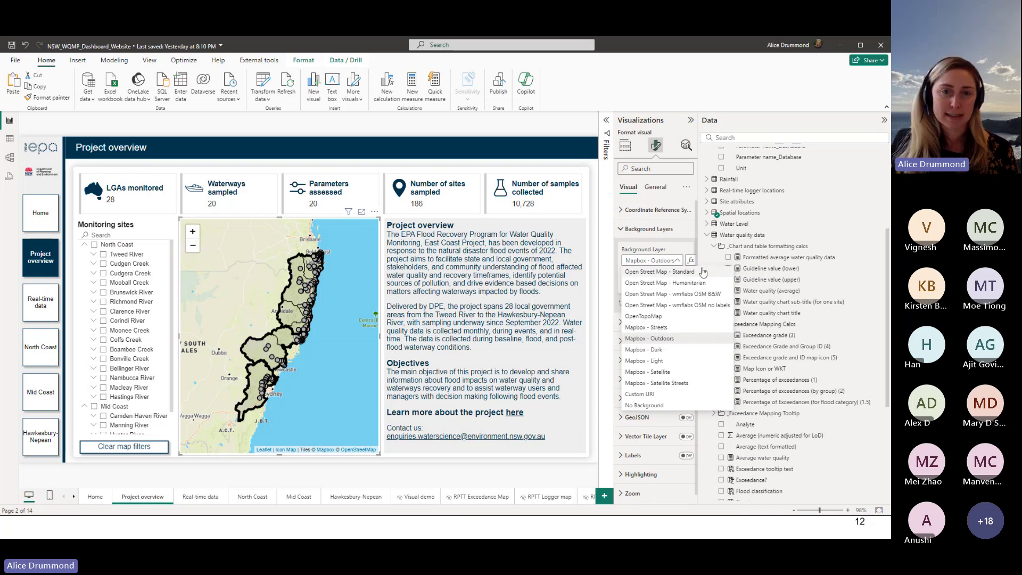
Examine the background layer options available for the Project overview map
click(657, 251)
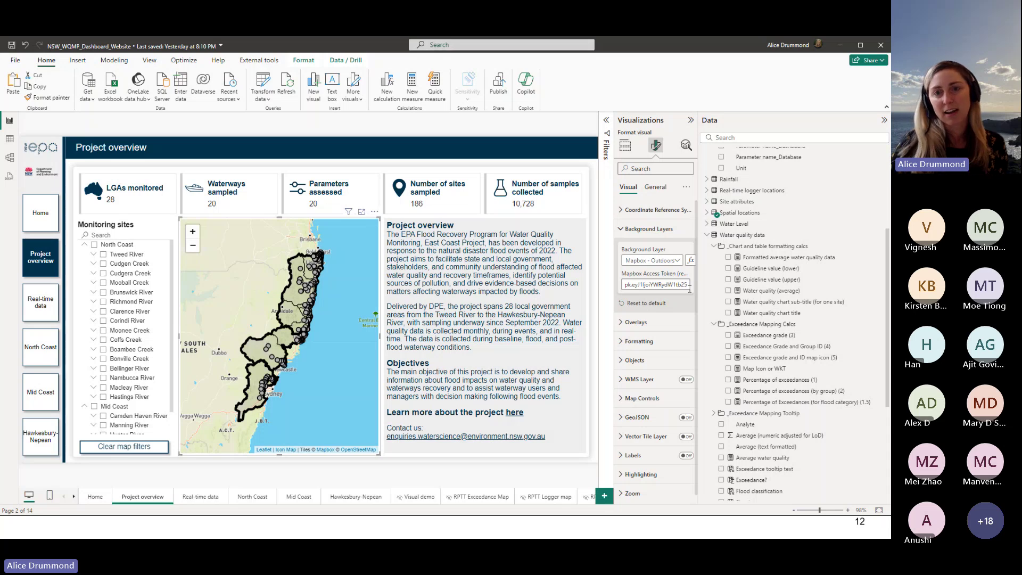
click(677, 261)
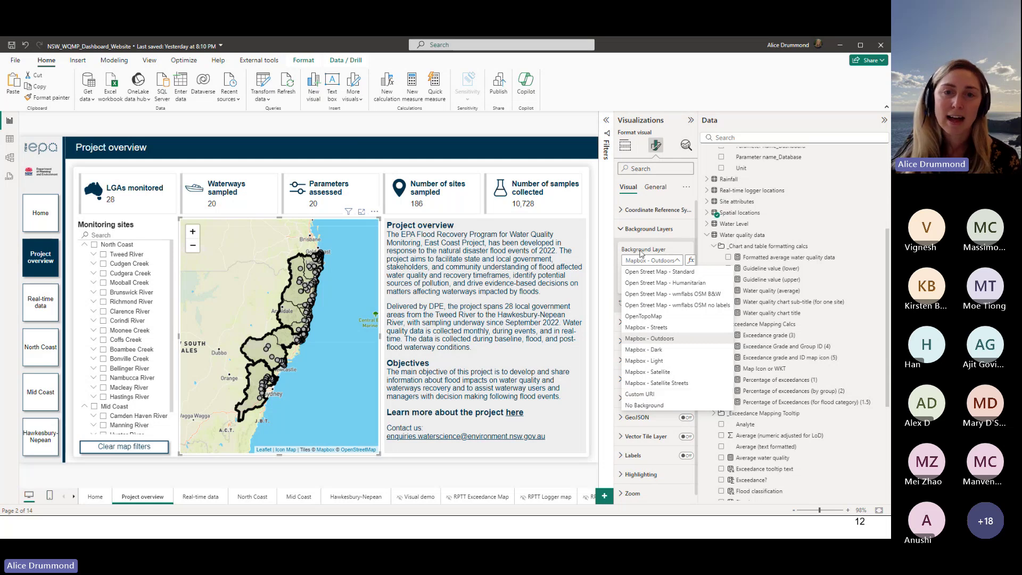
click(657, 239)
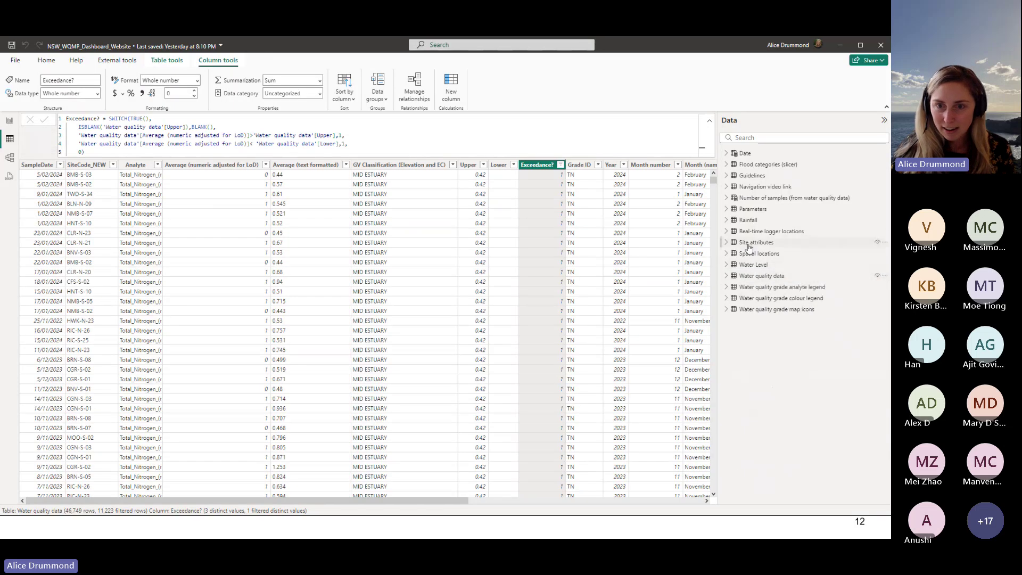
Inspect the data in the Site attributes table and return to the report
click(756, 243)
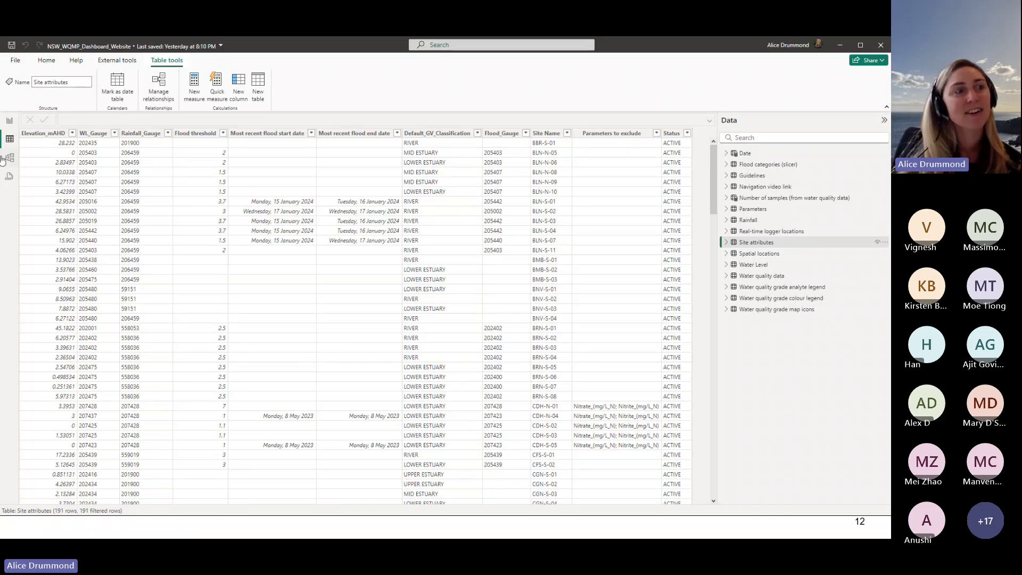
click(10, 121)
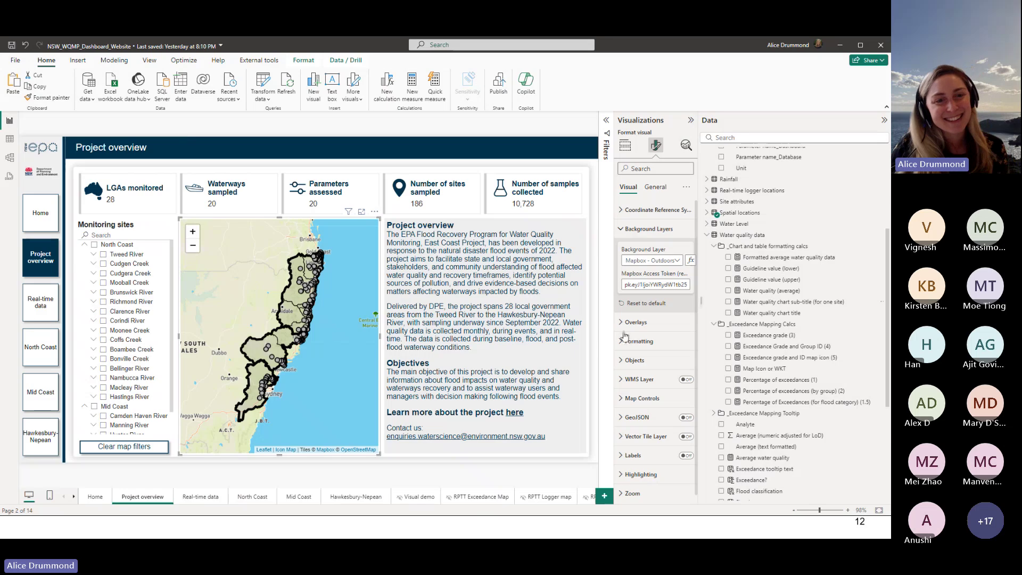
Filter the North Coast page's chart to Boambee Creek site BMB-S-01 and start its date period at 15/11/2023
click(245, 500)
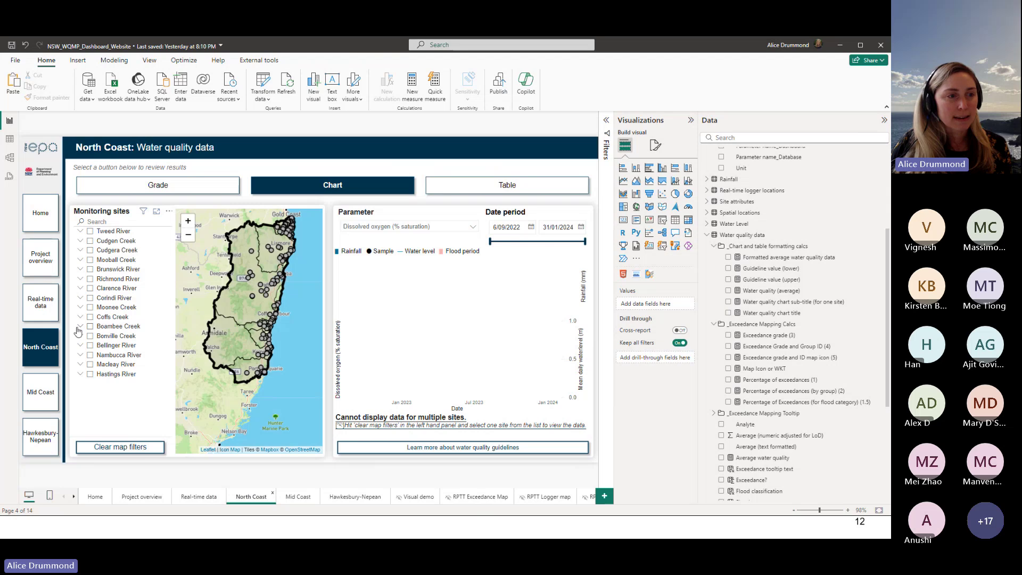
click(80, 326)
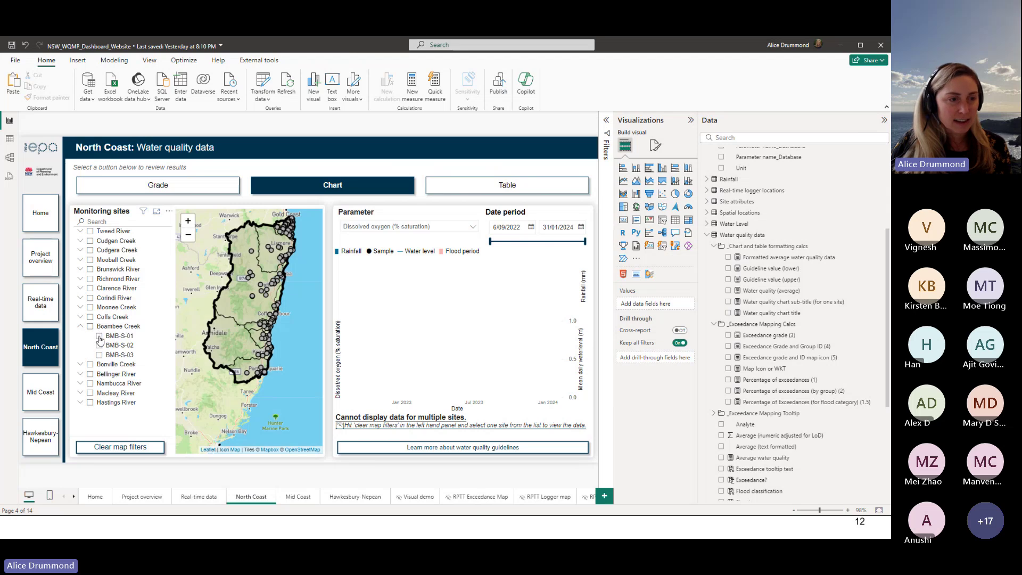
click(99, 336)
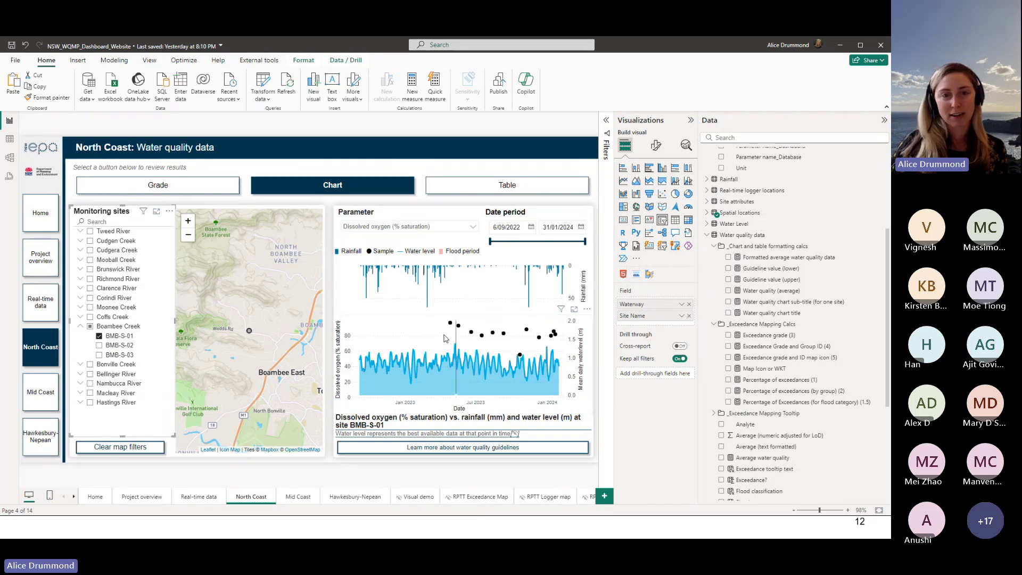
mouse_move(459, 329)
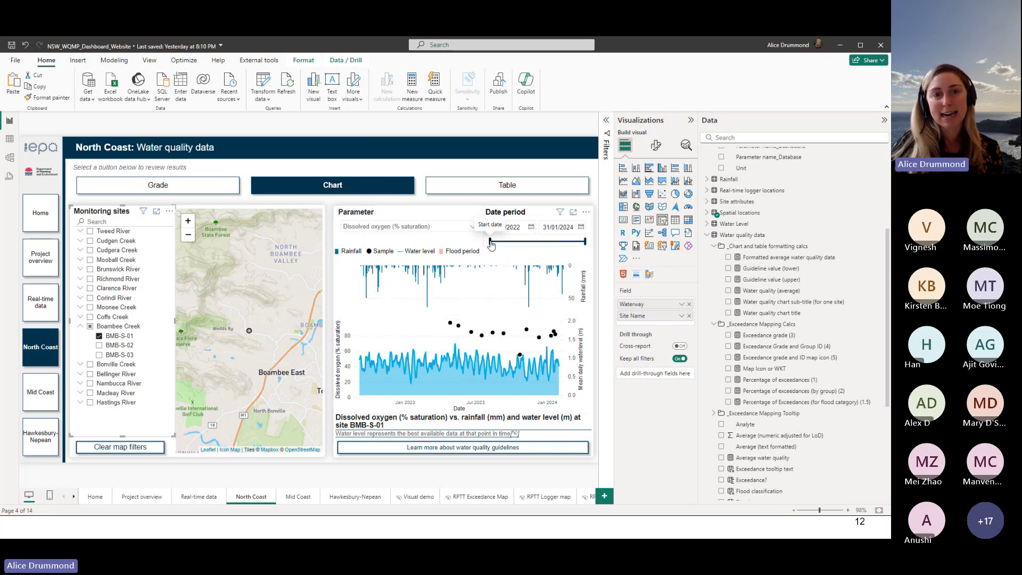
drag(488, 241, 570, 241)
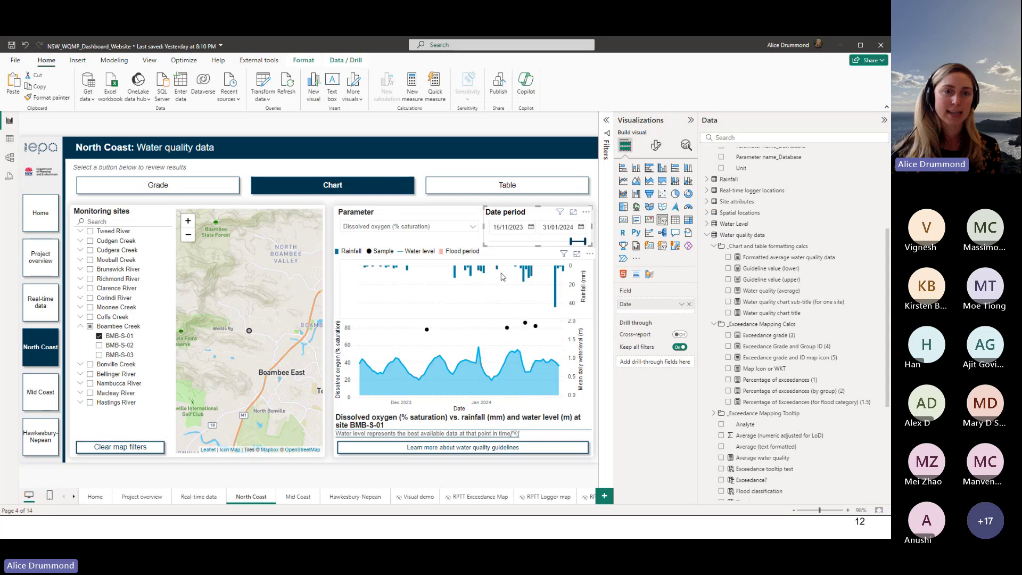